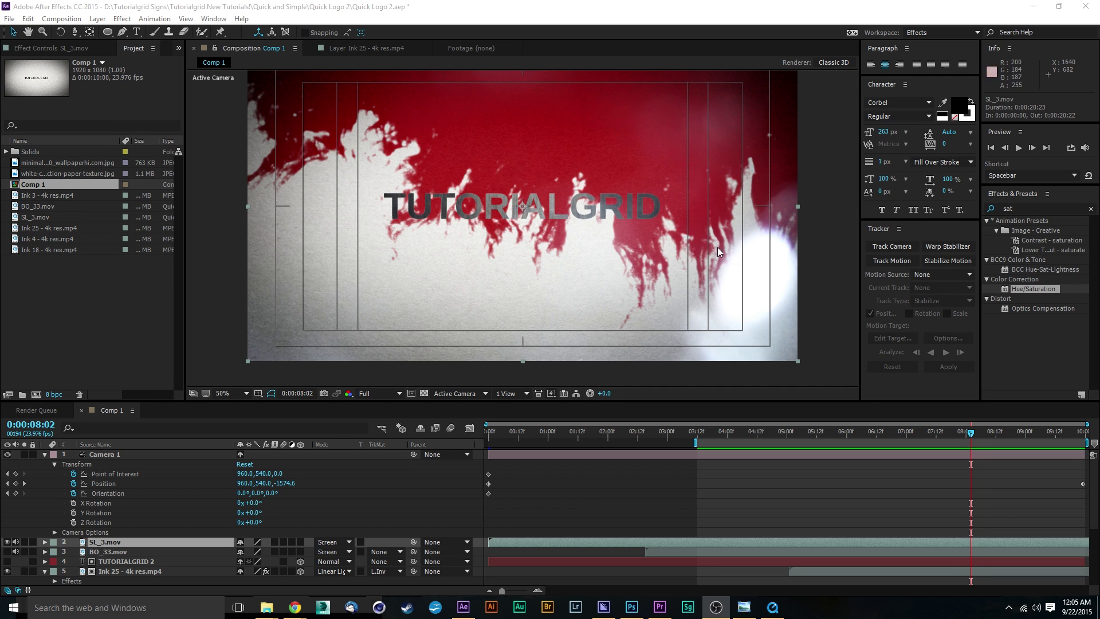
scroll(665, 192, "up", 1)
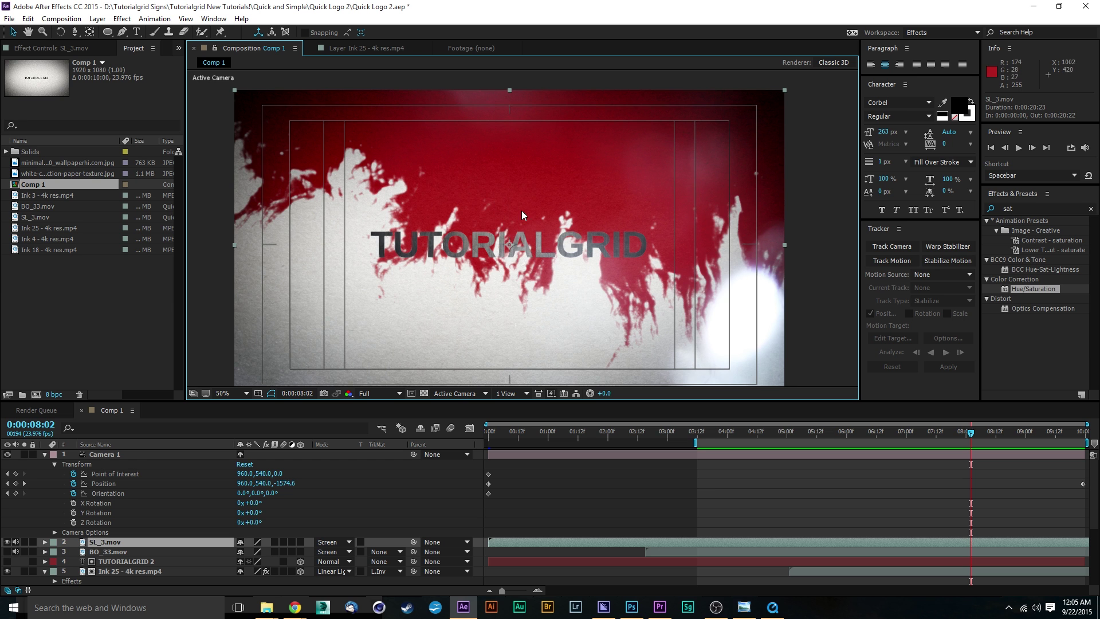
scroll(391, 201, "down", 1)
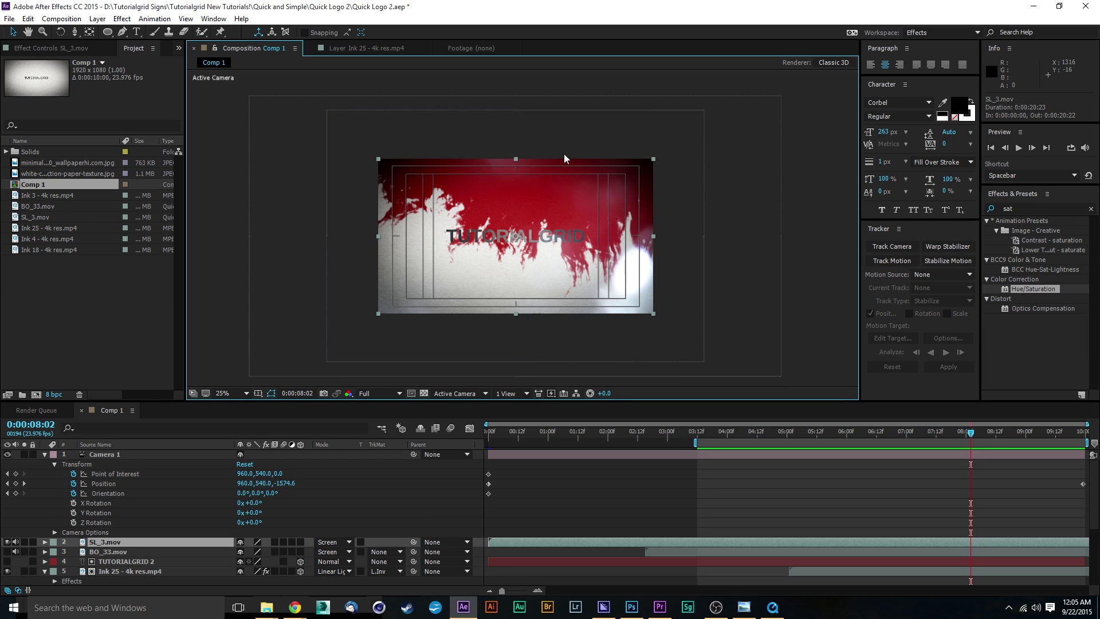
scroll(605, 173, "up", 1)
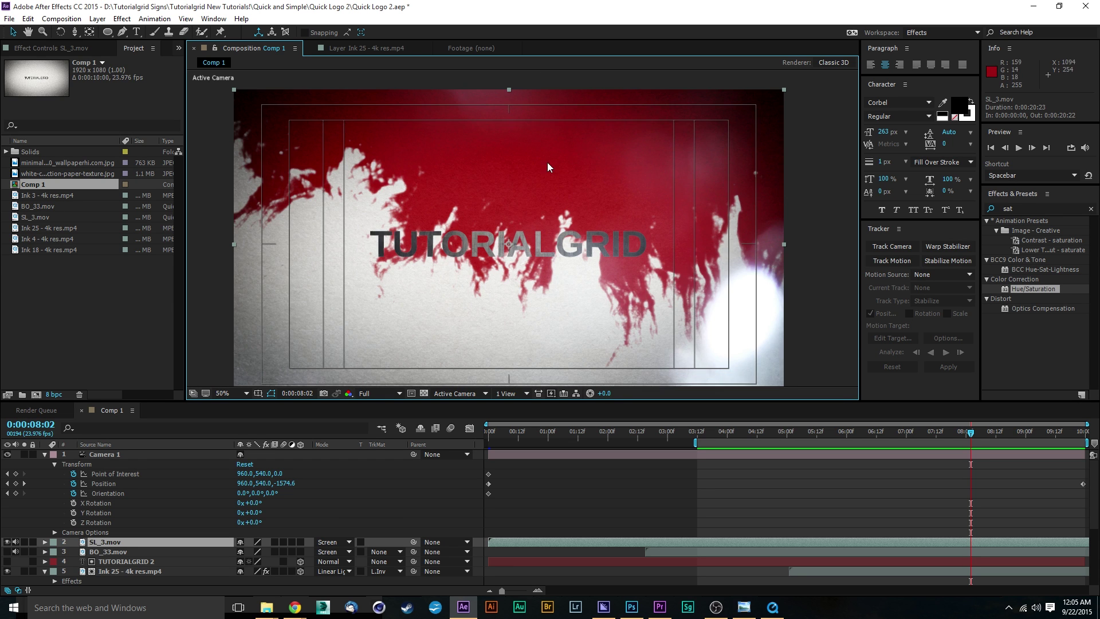
scroll(614, 179, "down", 1)
scroll(622, 205, "up", 1)
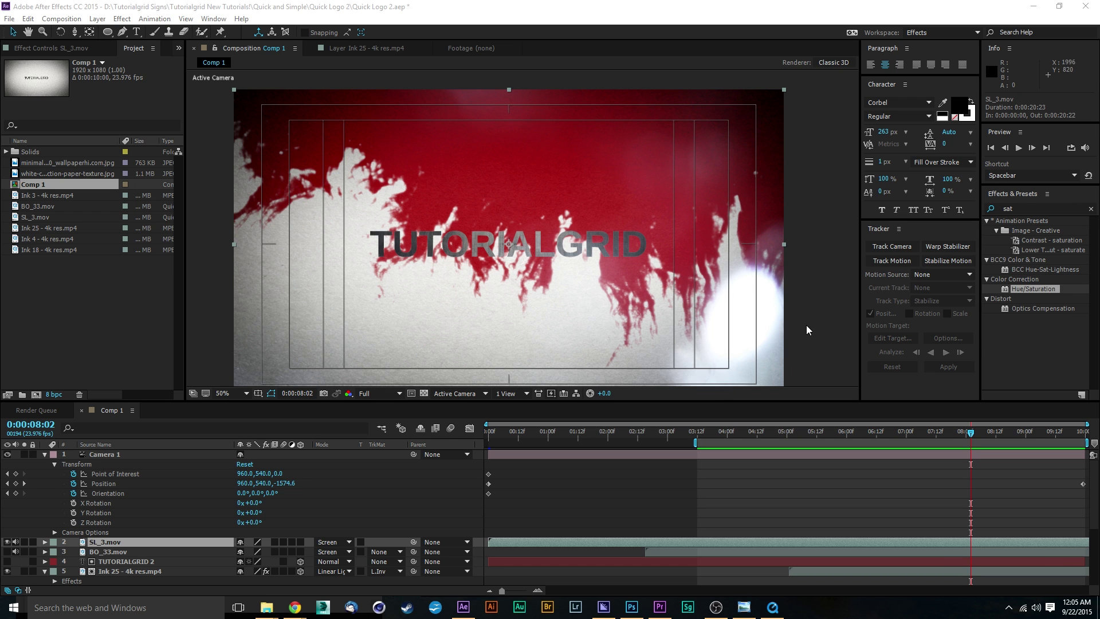
Step: Browse the tutorialgrid Facebook and Twitter pages, then open the rendered Quick and simple logo6 video
left_click(294, 607)
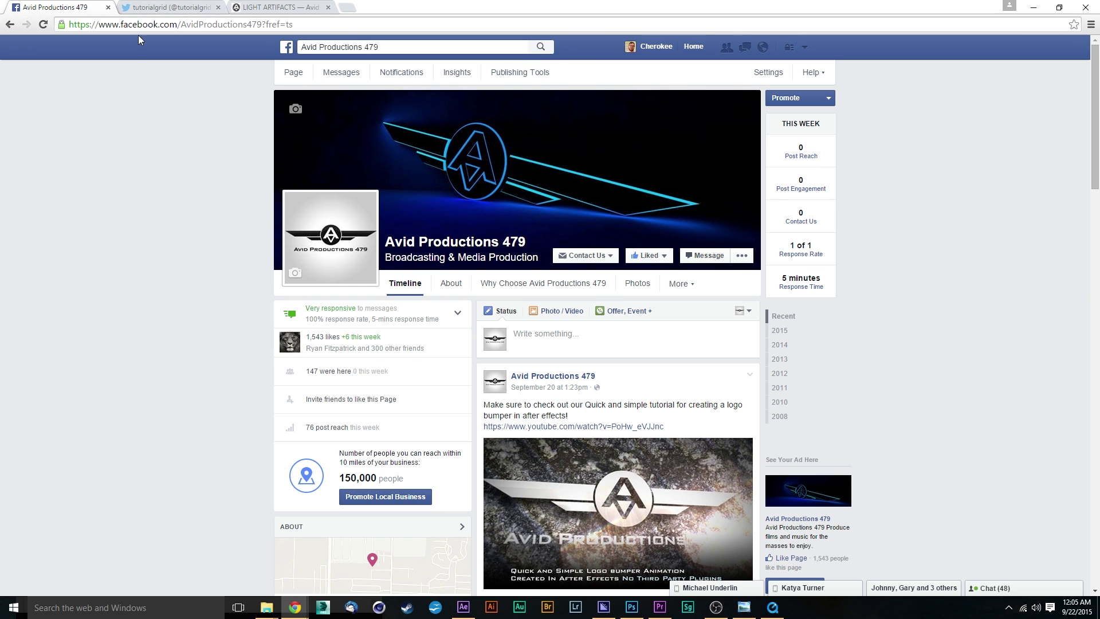
scroll(138, 197, "down", 3)
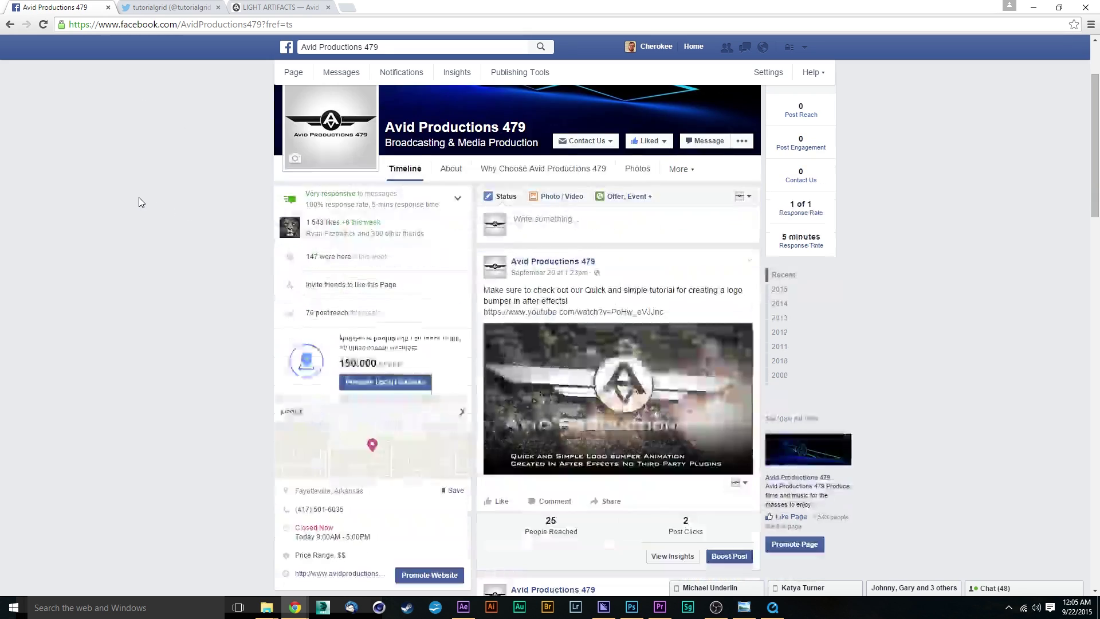
scroll(139, 197, "down", 2)
scroll(138, 197, "up", 5)
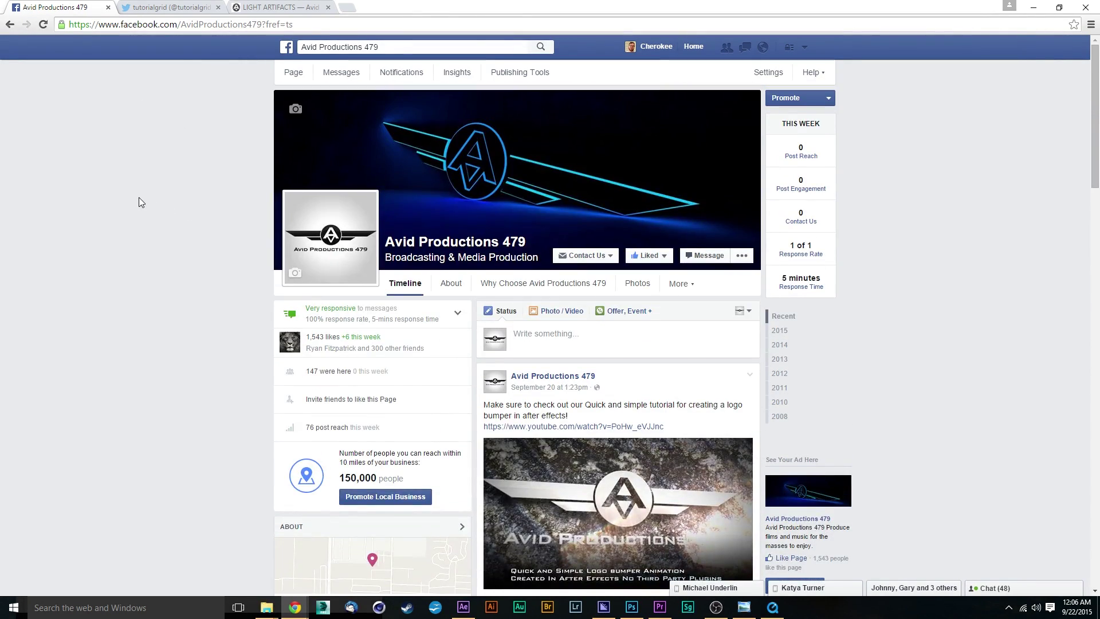
scroll(138, 197, "down", 3)
scroll(138, 197, "down", 3)
scroll(253, 199, "down", 5)
scroll(266, 245, "up", 4)
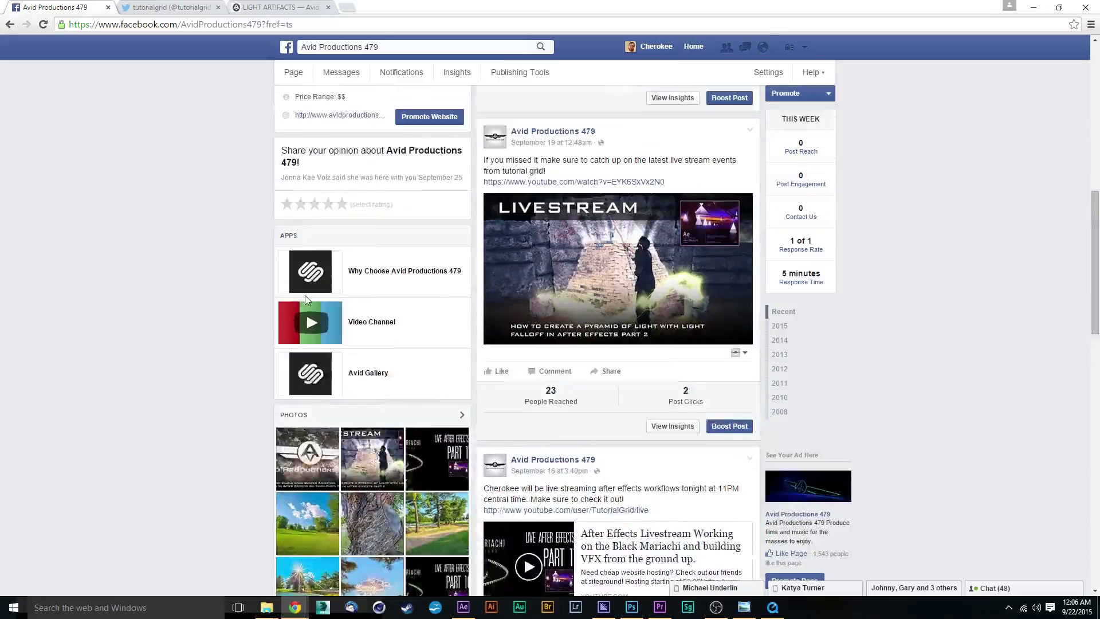
scroll(284, 172, "up", 4)
scroll(283, 172, "up", 4)
left_click(163, 8)
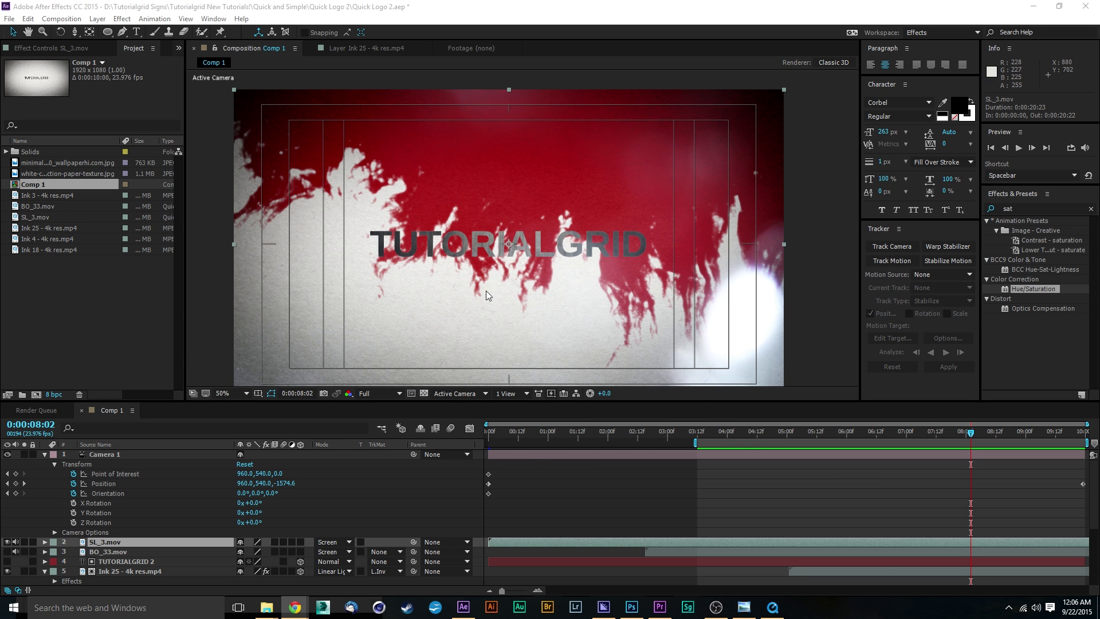
left_click(771, 608)
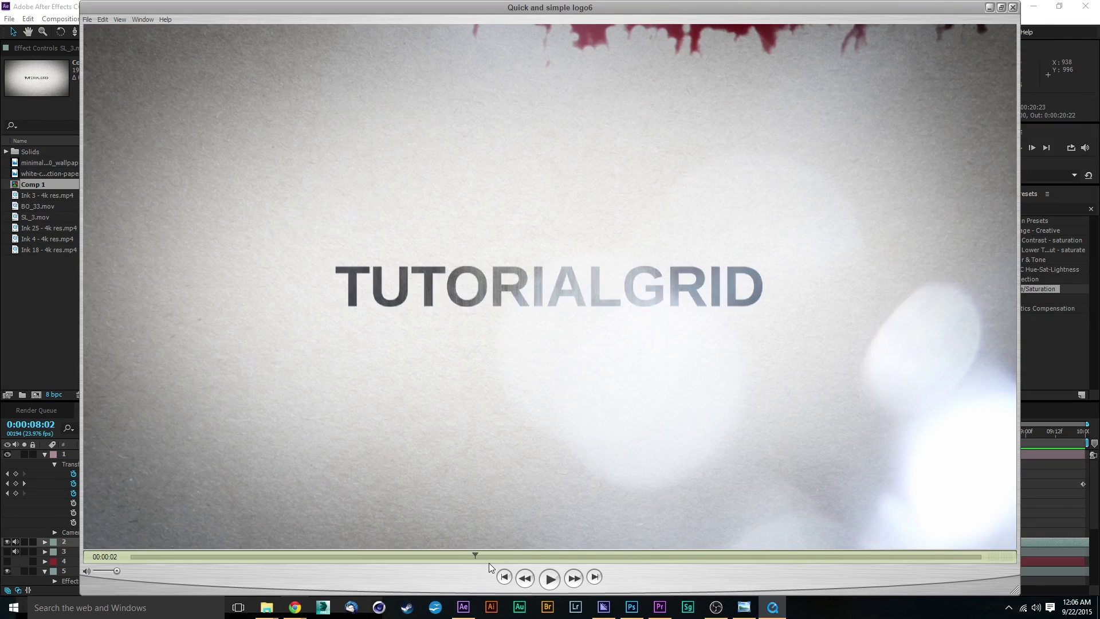
Step: Scrub the logo video to the three- and five-second marks, then close the player
left_click_drag(488, 556, 773, 556)
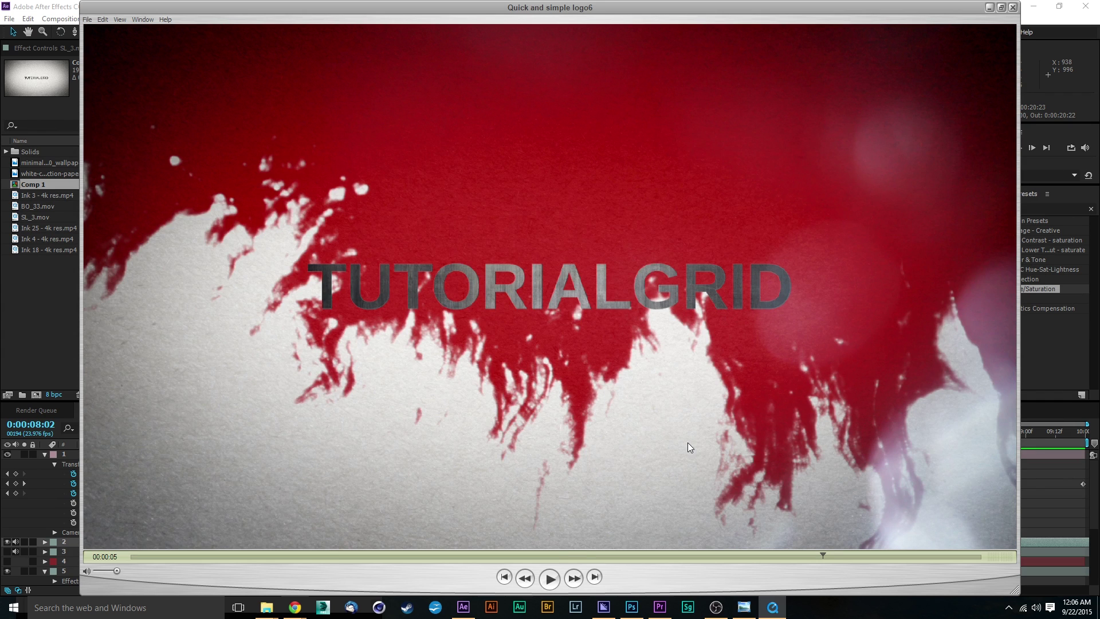
left_click(567, 556)
left_click(818, 556)
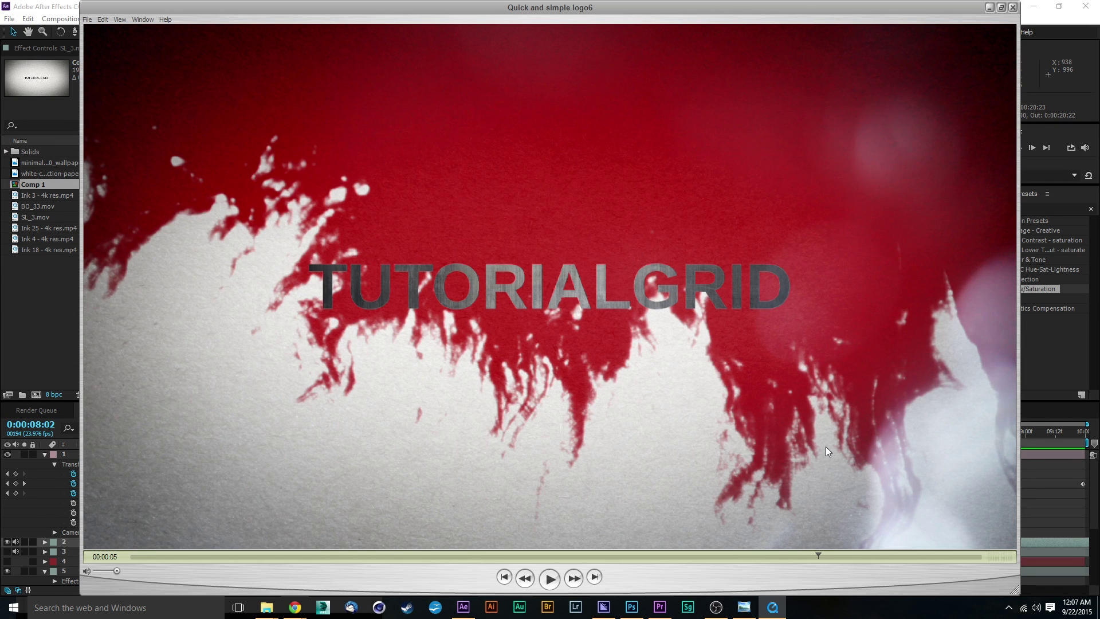
key("Escape")
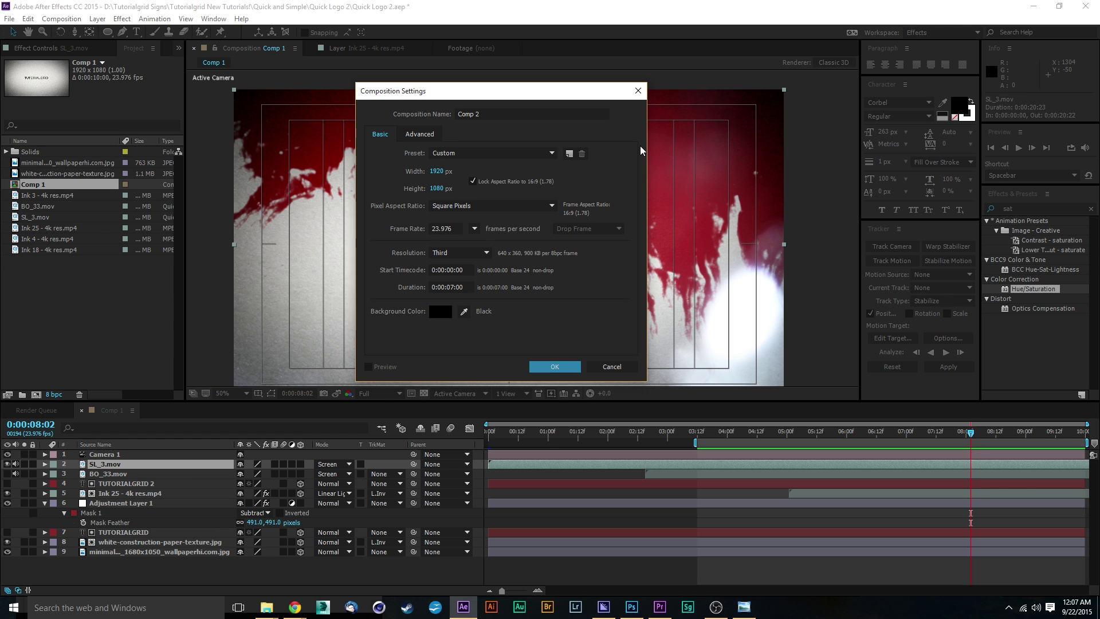
Step: Confirm Comp 2 at 1920×1080, 23.976 fps, seven seconds long
key("Return")
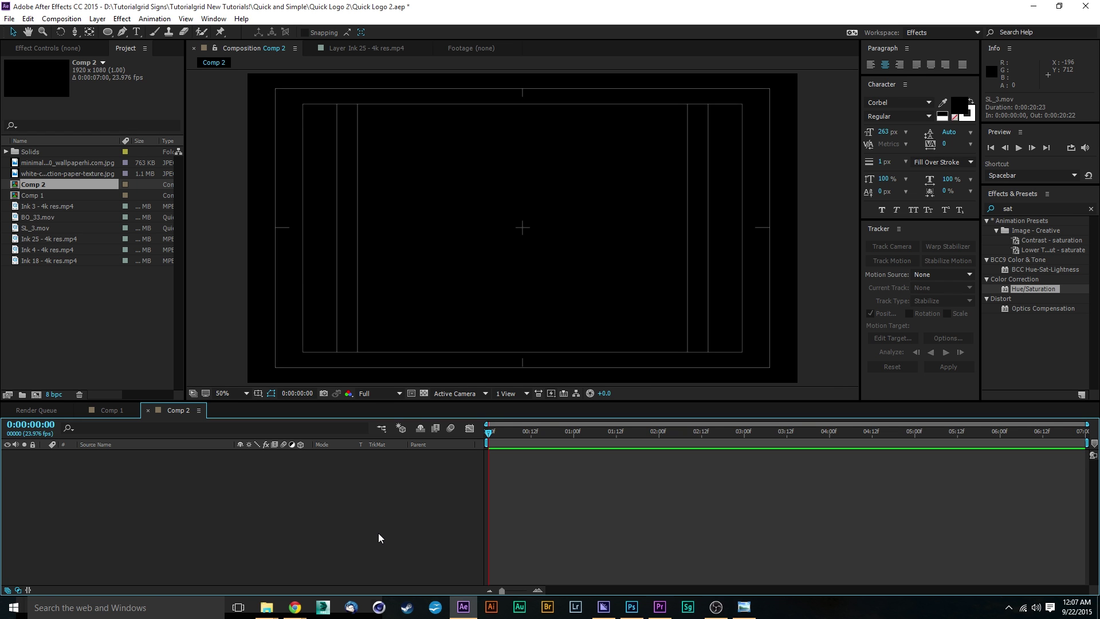
Step: Add white-construction-paper-texture.jpg to Comp 2 and scale it down to about 65%
left_click(71, 174)
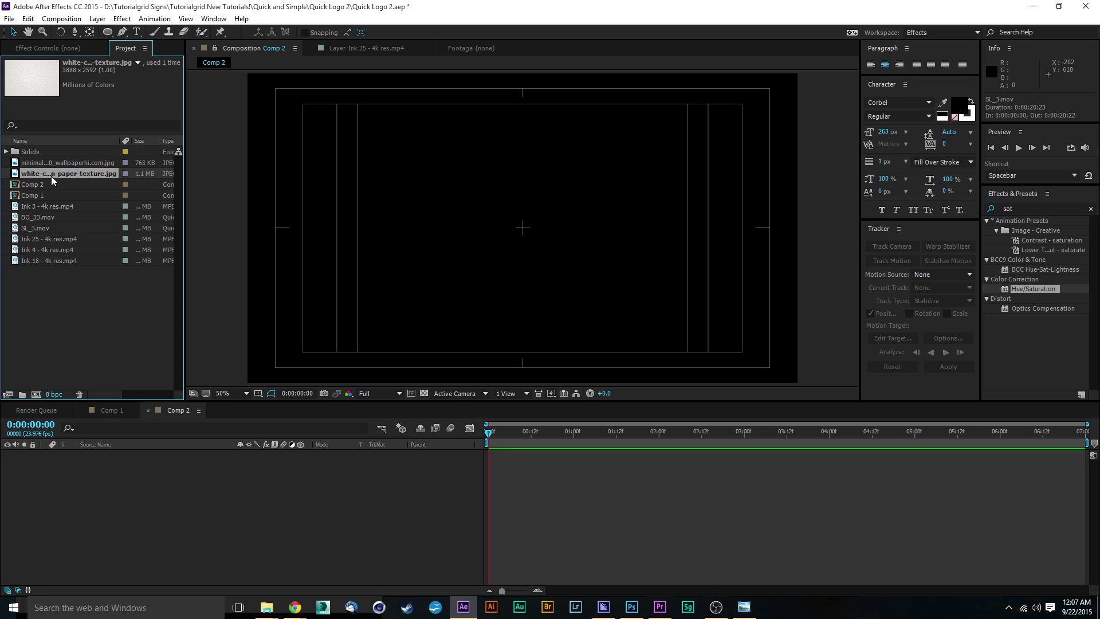
left_click_drag(51, 173, 84, 467)
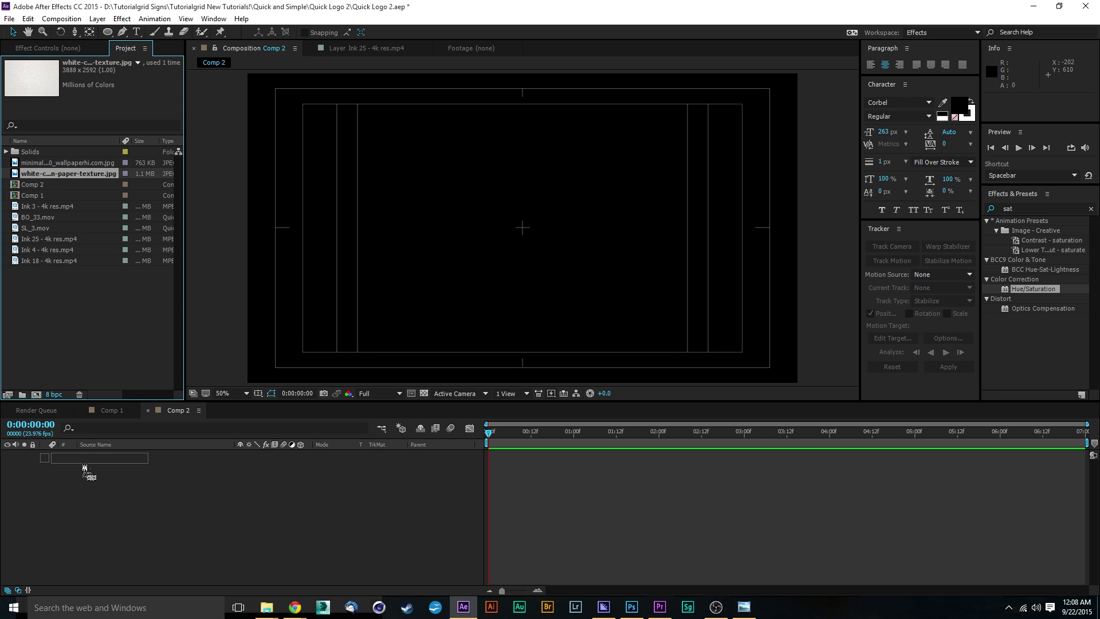
scroll(509, 235, "down", 2)
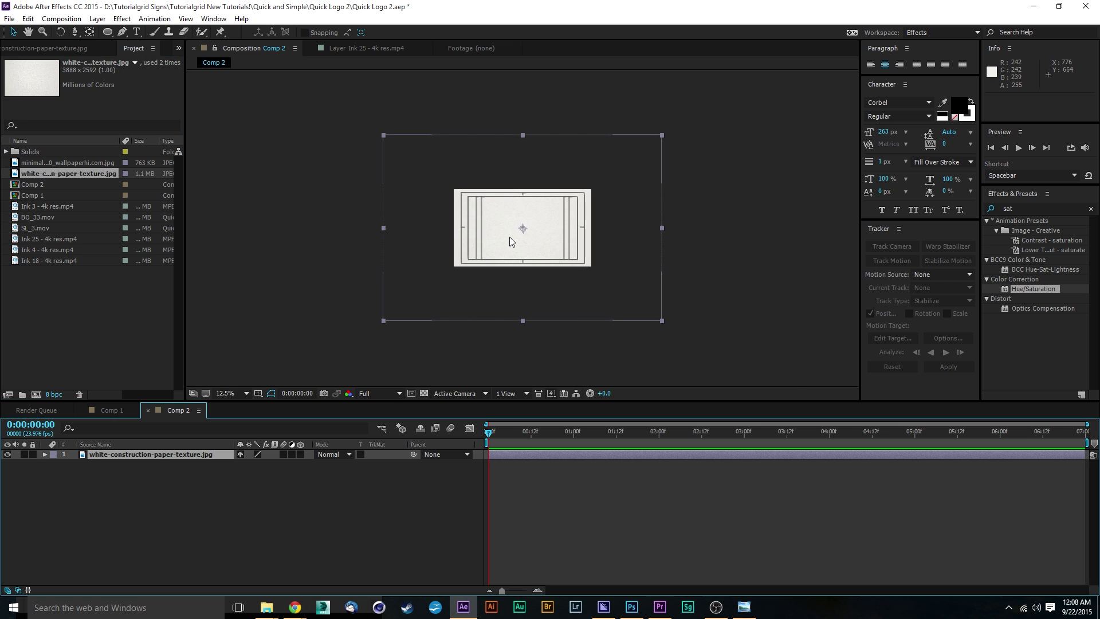
scroll(510, 235, "up", 1)
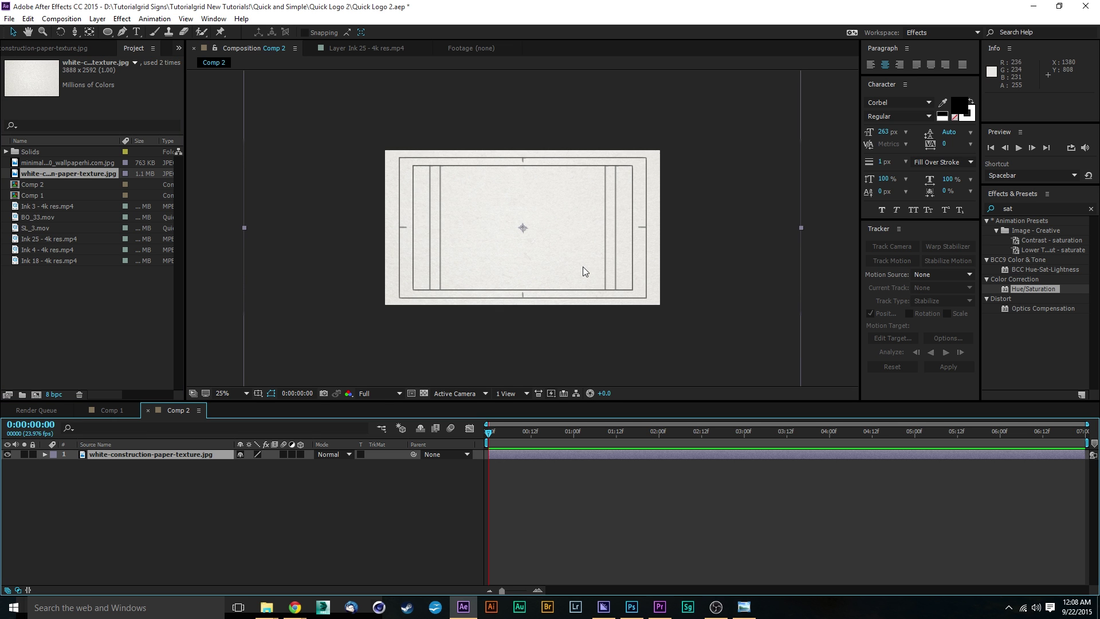
scroll(583, 266, "up", 1)
scroll(584, 269, "down", 2)
scroll(584, 271, "up", 1)
scroll(585, 260, "up", 2)
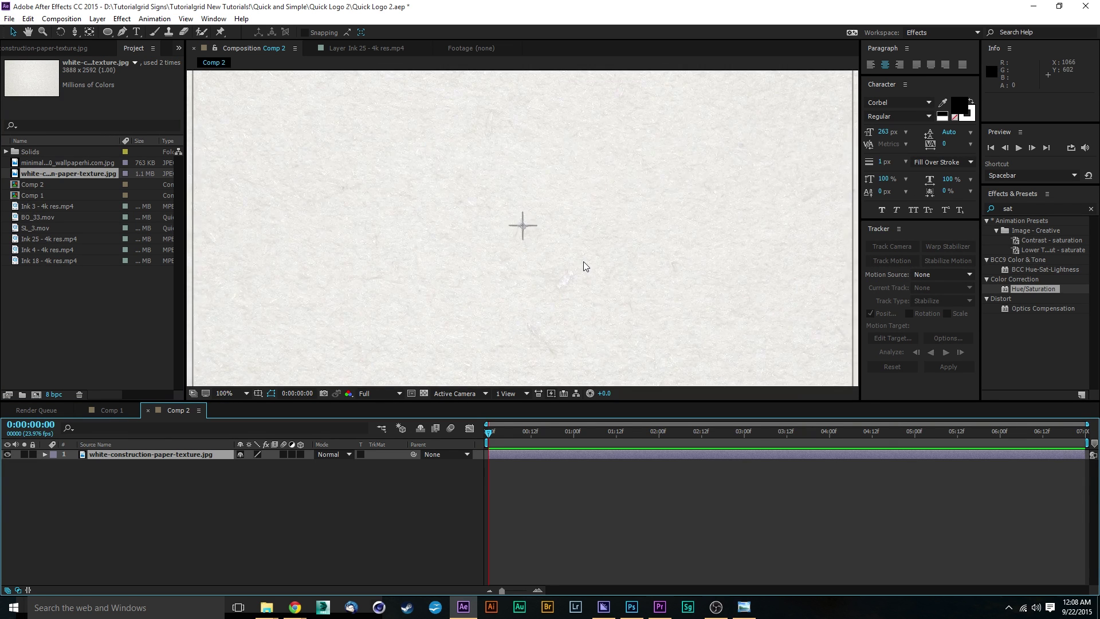
scroll(584, 261, "down", 1)
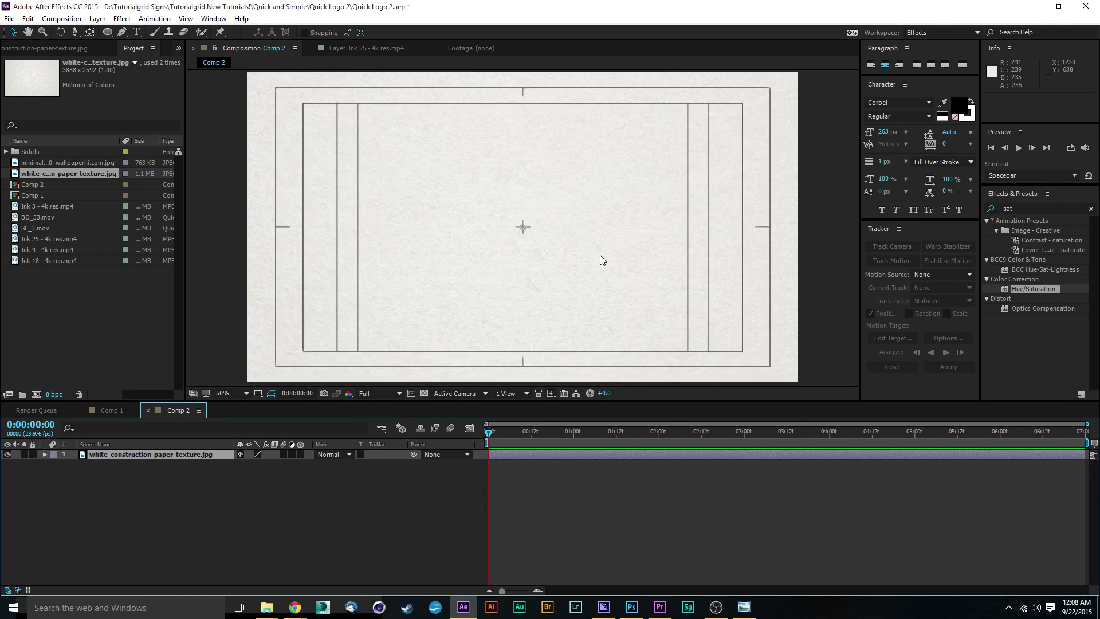
scroll(600, 255, "down", 1)
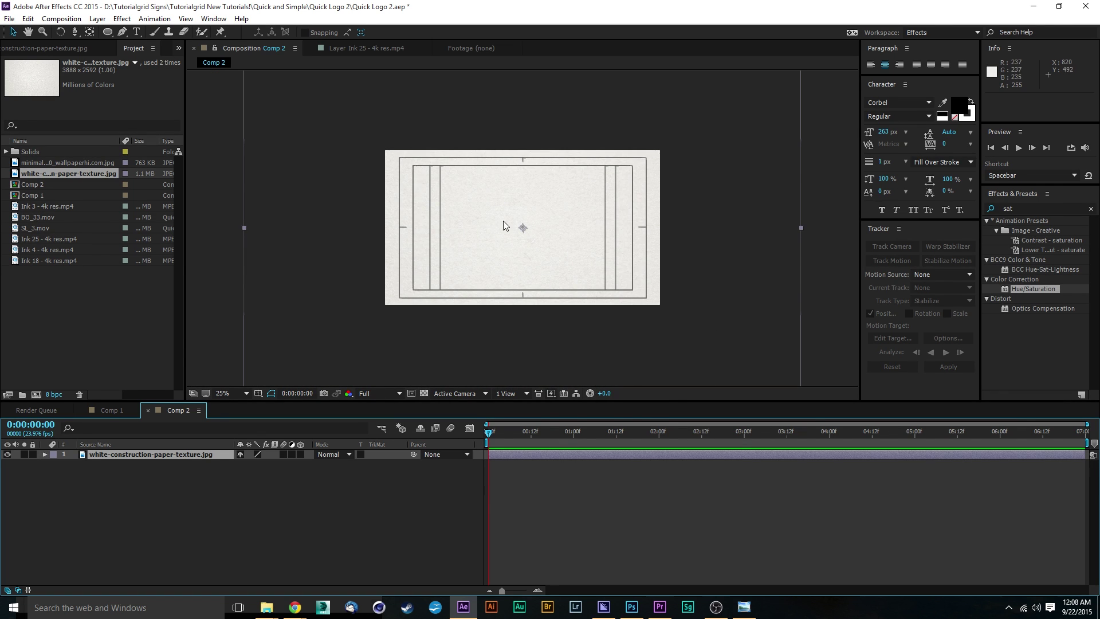
scroll(696, 263, "down", 1)
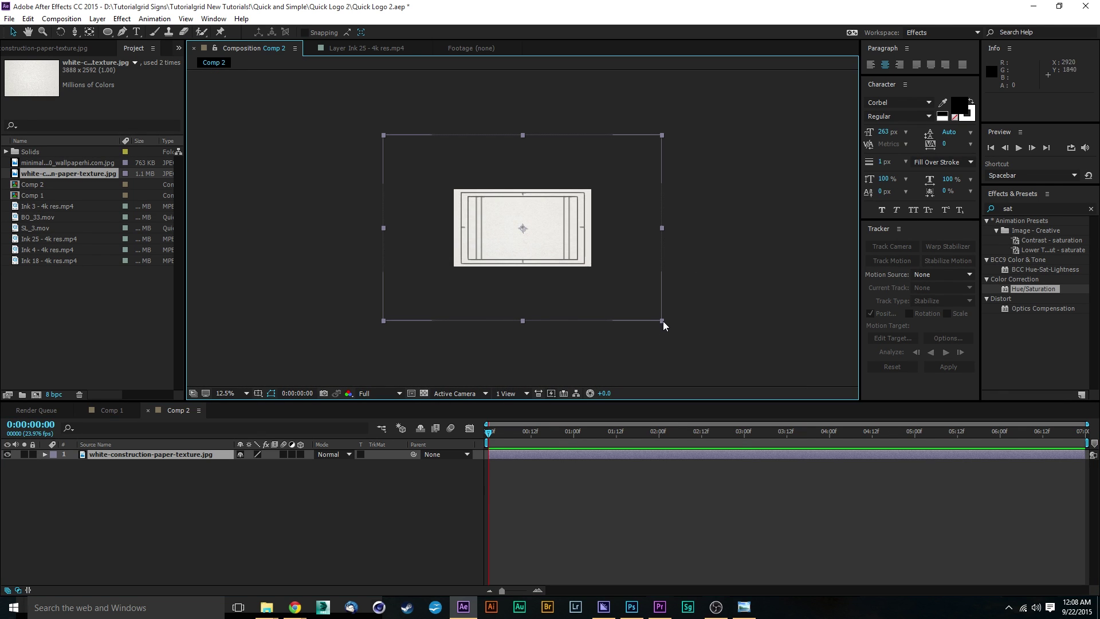
left_click_drag(662, 321, 622, 289)
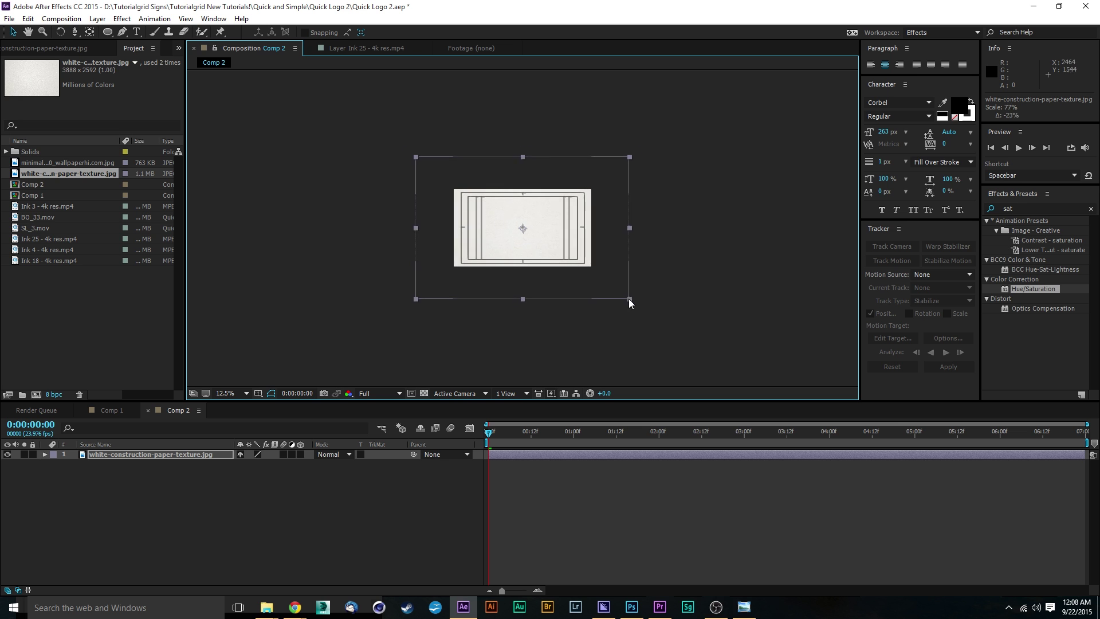
scroll(497, 221, "up", 2)
scroll(497, 221, "down", 1)
left_click(497, 221)
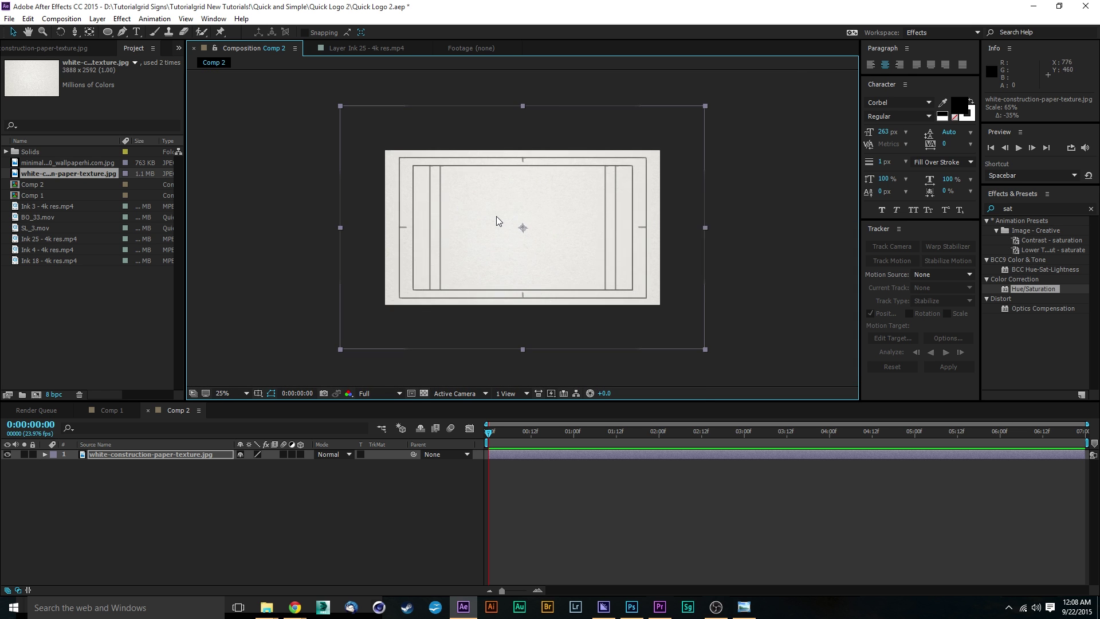
scroll(500, 225, "up", 1)
scroll(501, 220, "down", 1)
scroll(527, 292, "up", 1)
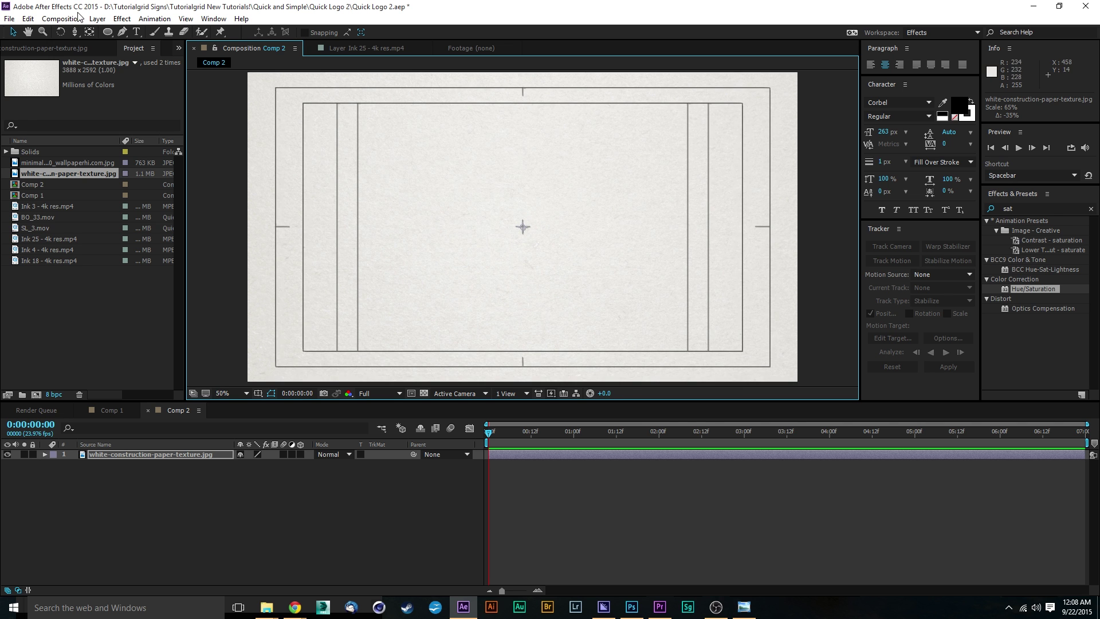
left_click(136, 31)
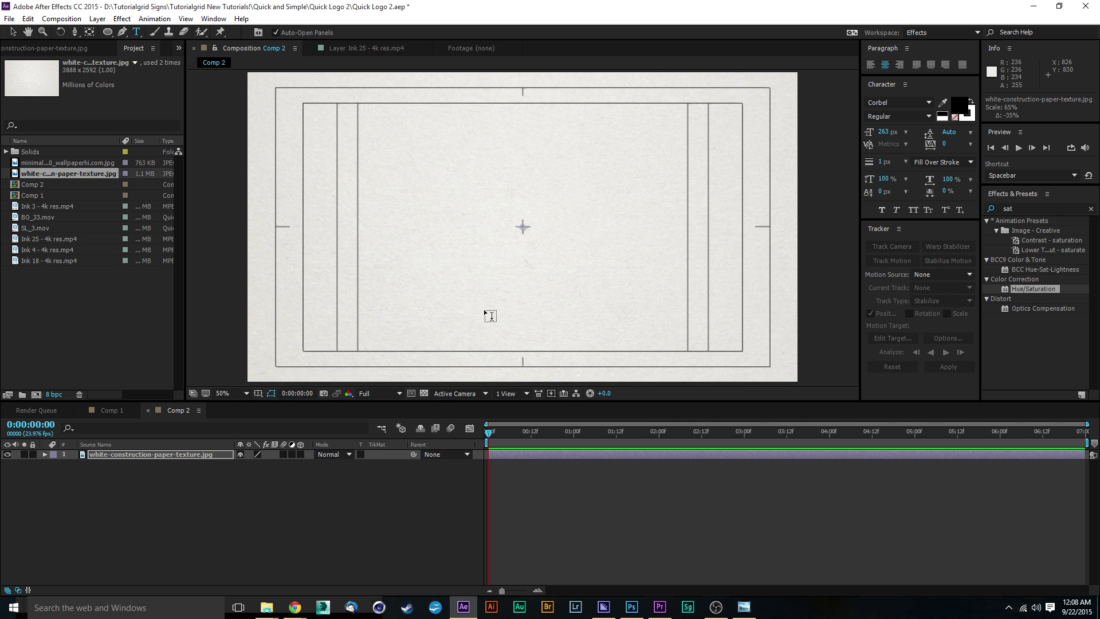
Step: Type the TUTORIALGRID title onto the paper texture in Comp 2
left_click(439, 231)
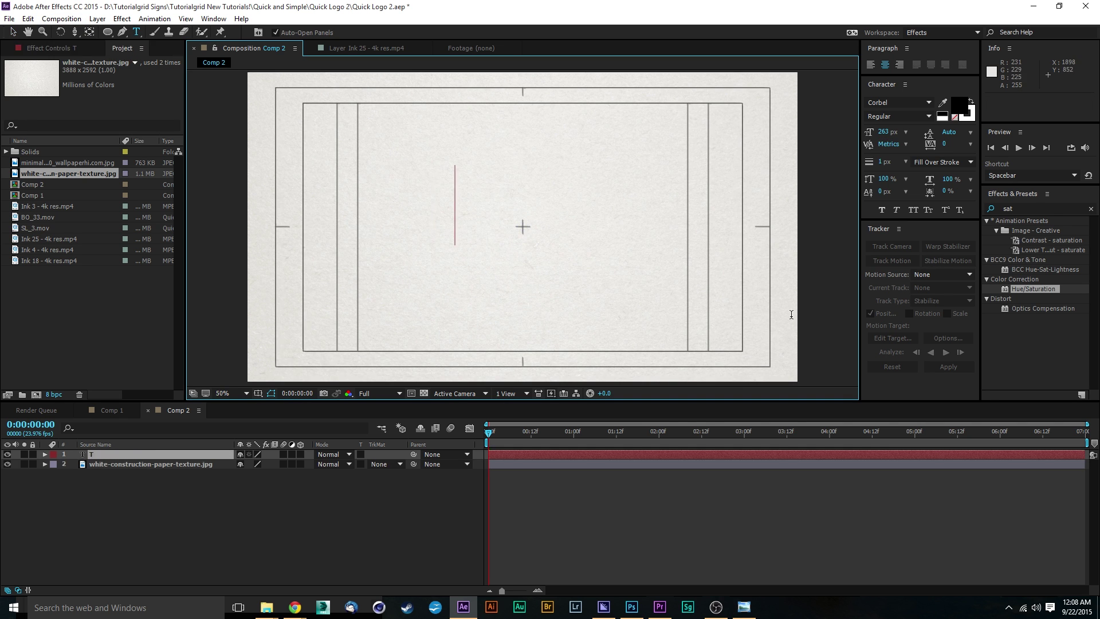
type("Tu")
key("BackSpace")
type("U")
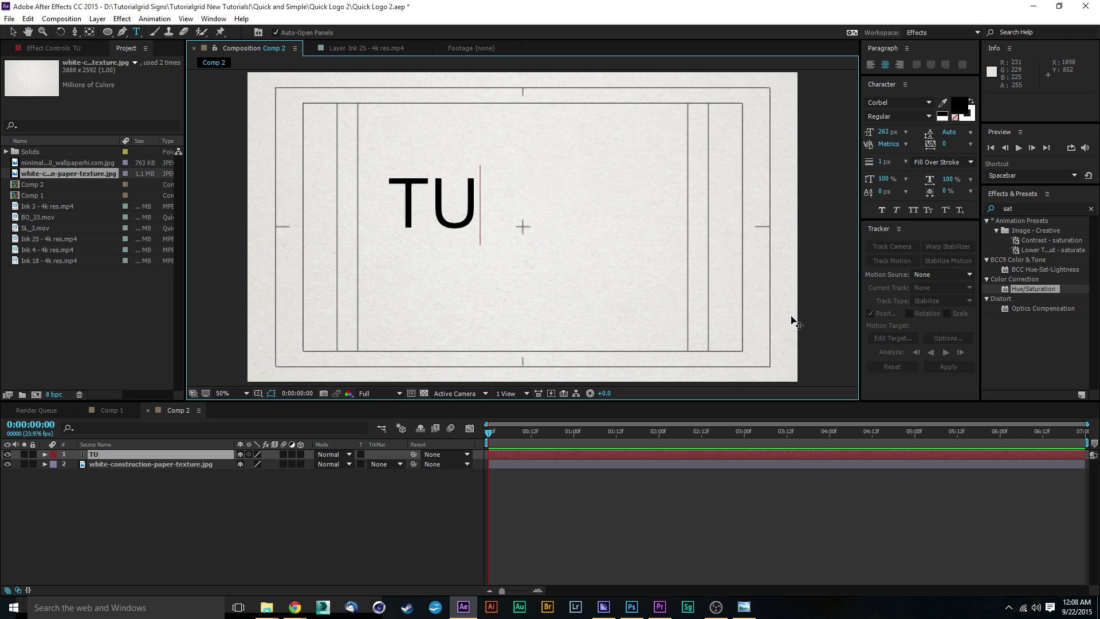
type("TO")
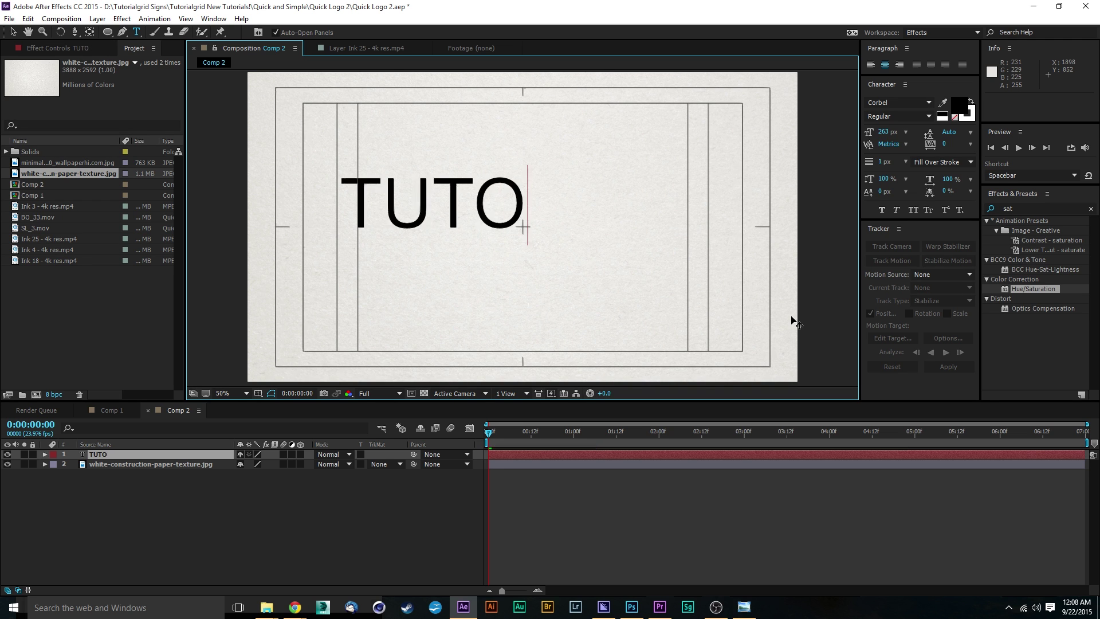
type("RIALGRID")
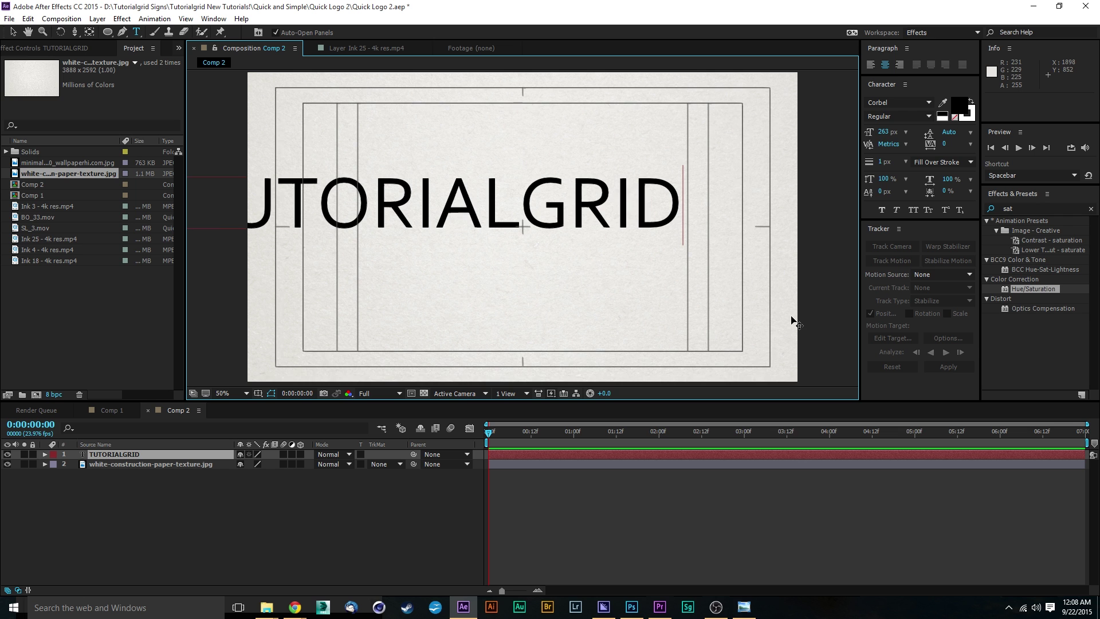
left_click(27, 36)
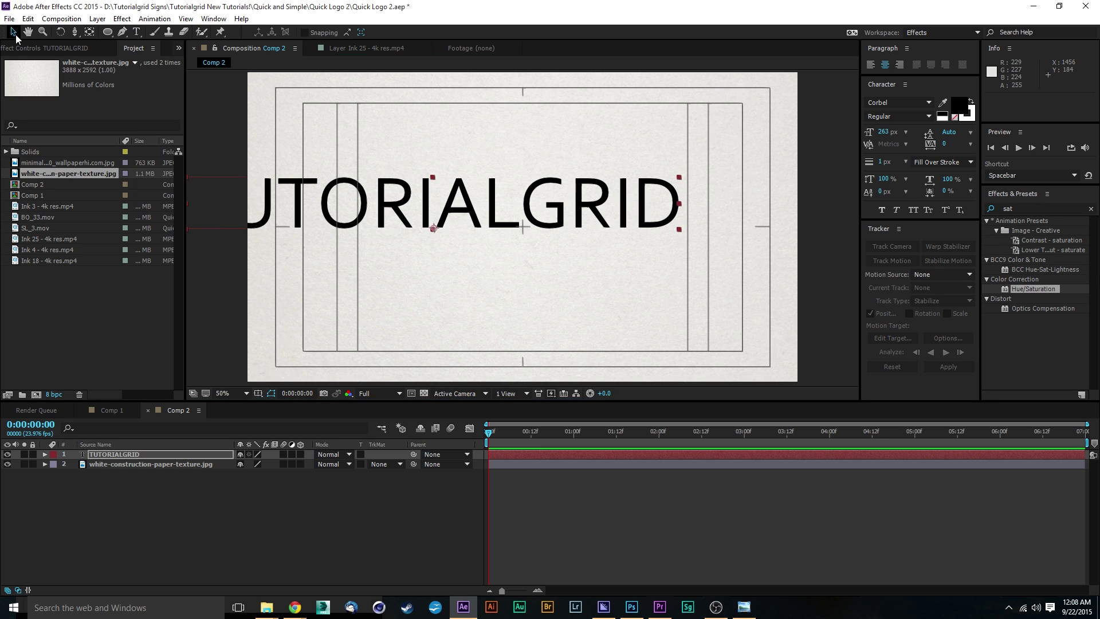
Step: Centre the TUTORIALGRID title on the paper and scale it to about 68%
left_click_drag(555, 212, 639, 230)
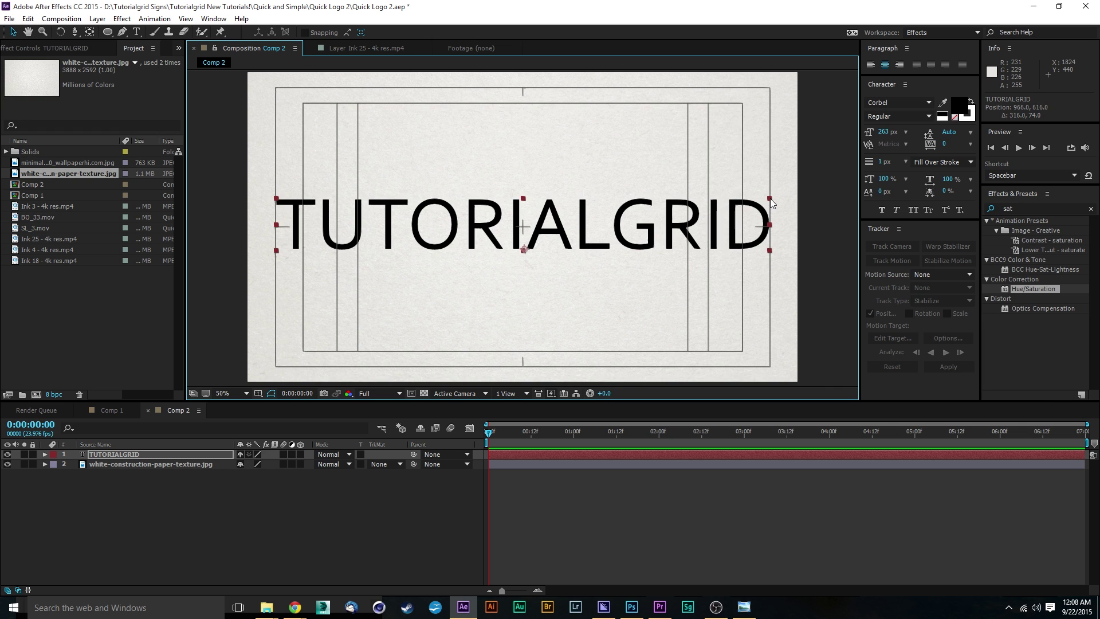
left_click_drag(768, 200, 708, 221)
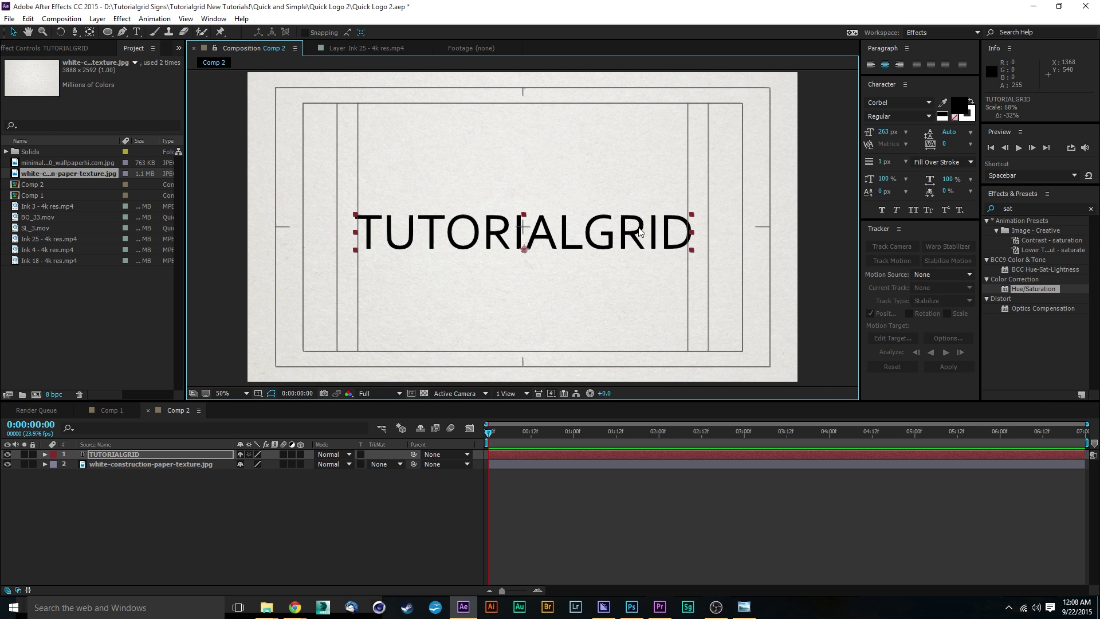
left_click_drag(632, 237, 632, 233)
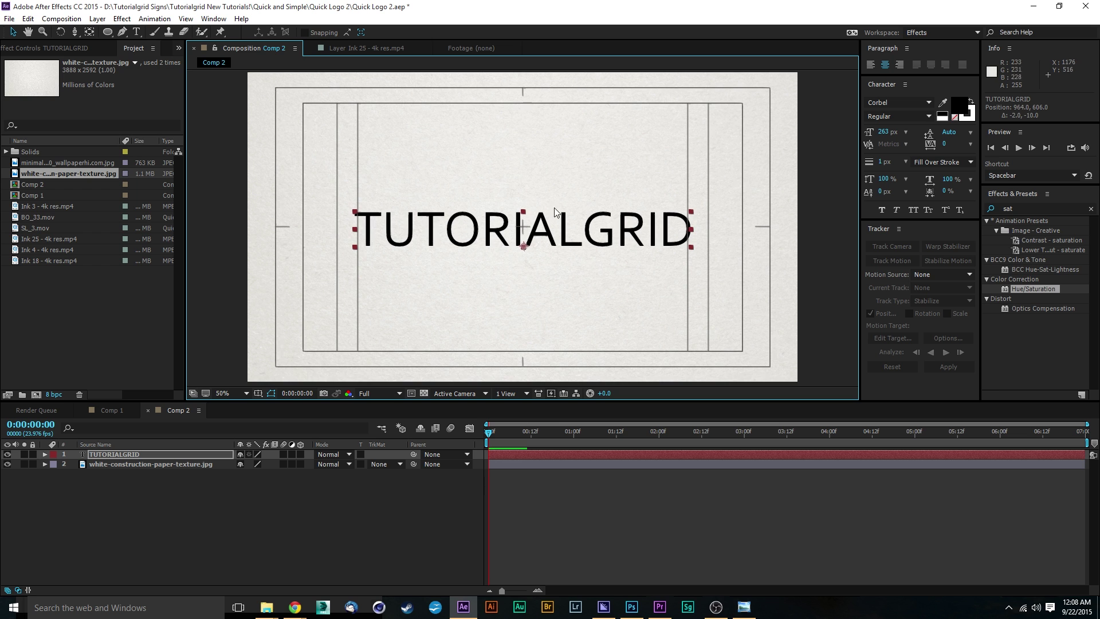
key("ctrl+t")
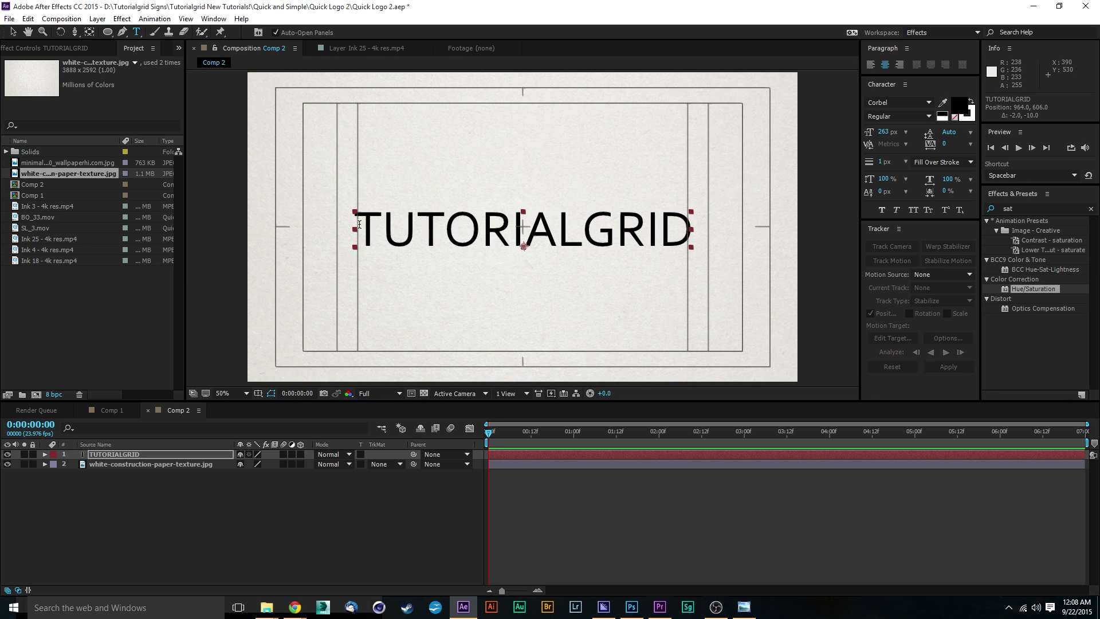
double_click(400, 230)
type("TU")
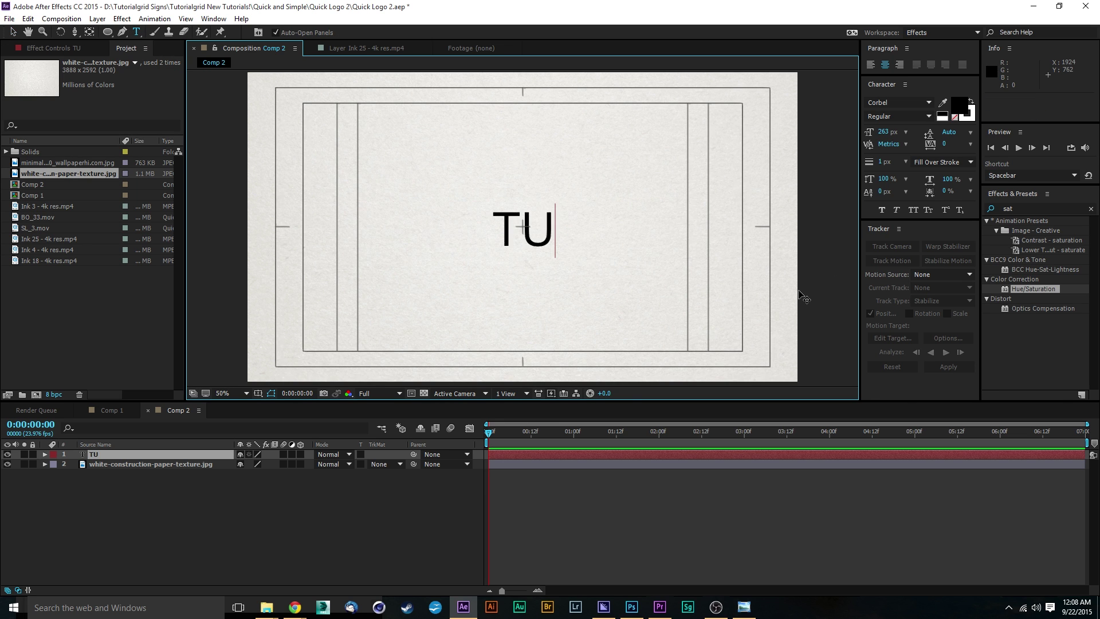
type("TORIALGRID")
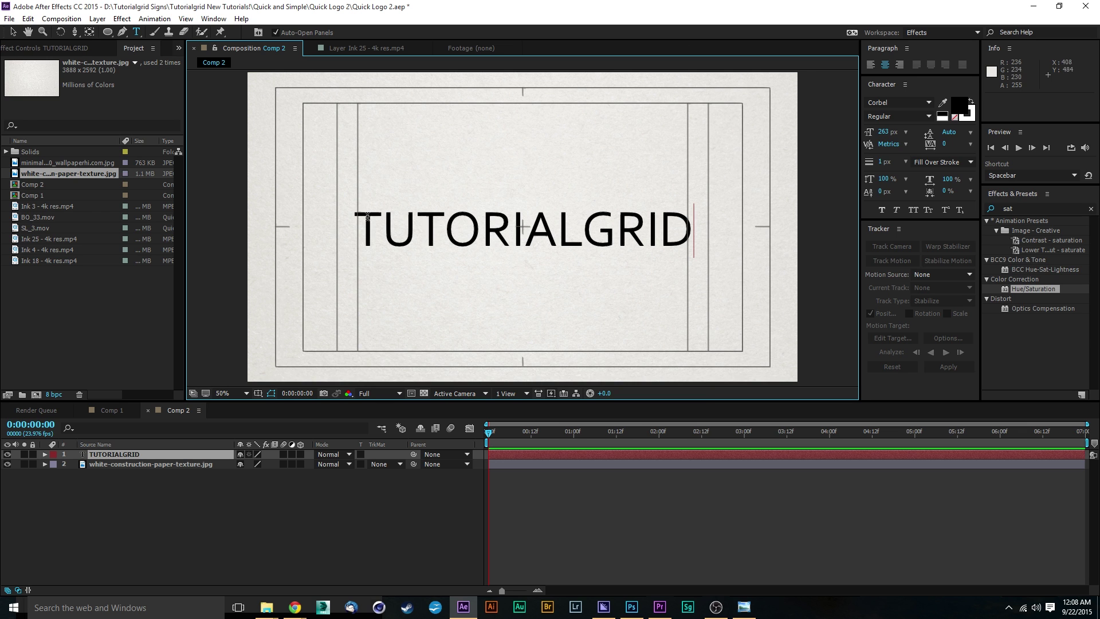
Step: Select the whole TUTORIALGRID title and cycle through typefaces, settling on Ebrima Bold
left_click_drag(361, 223, 696, 228)
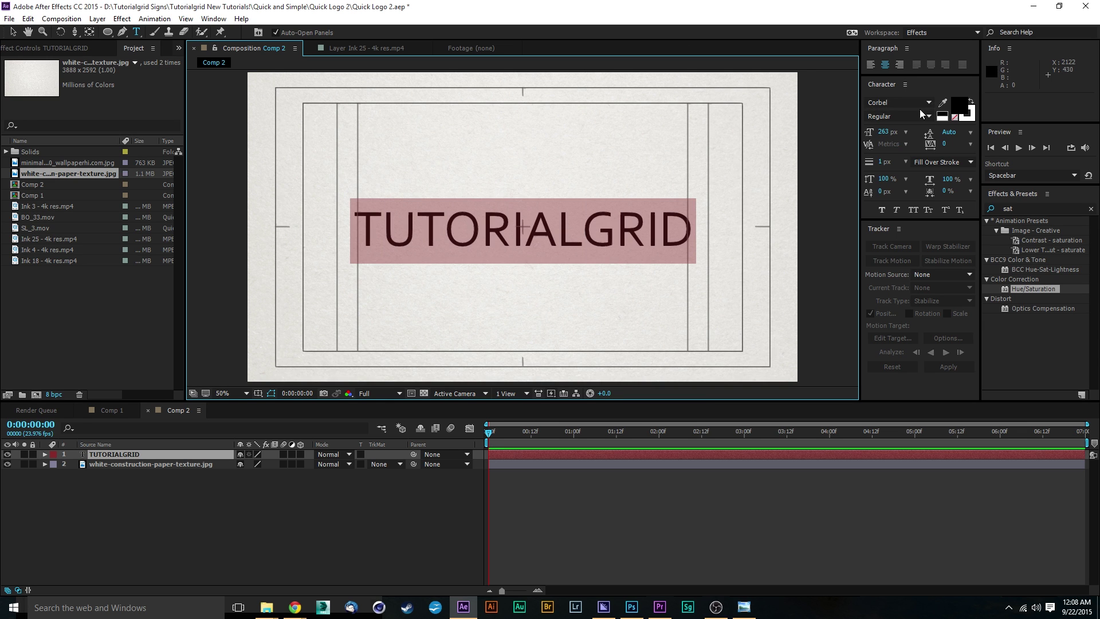
left_click(893, 102)
key("Down")
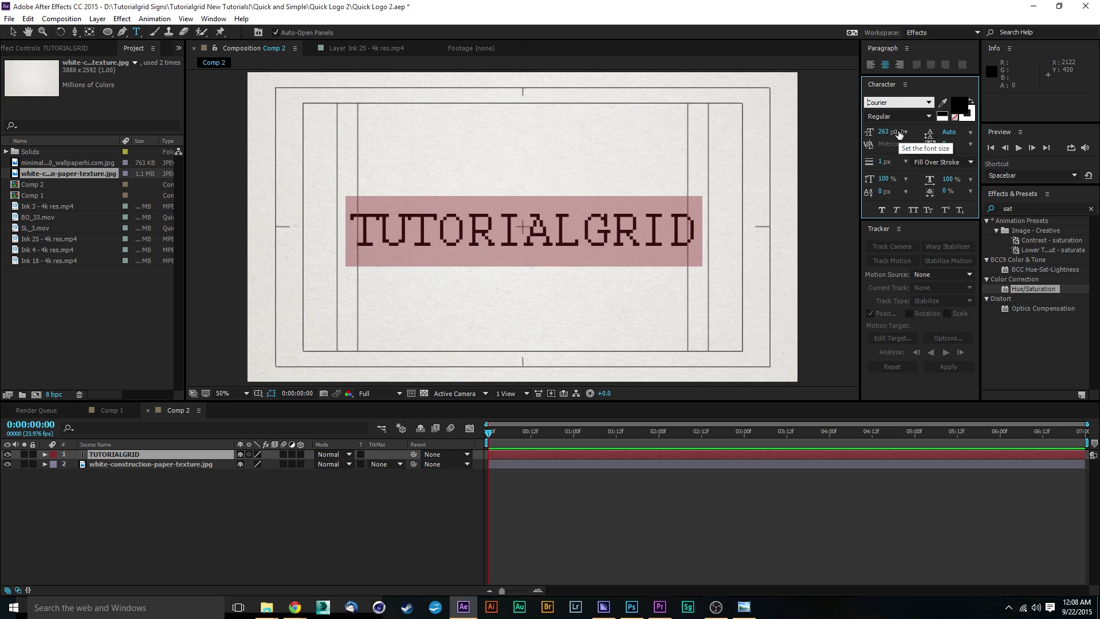
key("Down")
key("Down")
key("Down")
key("Up")
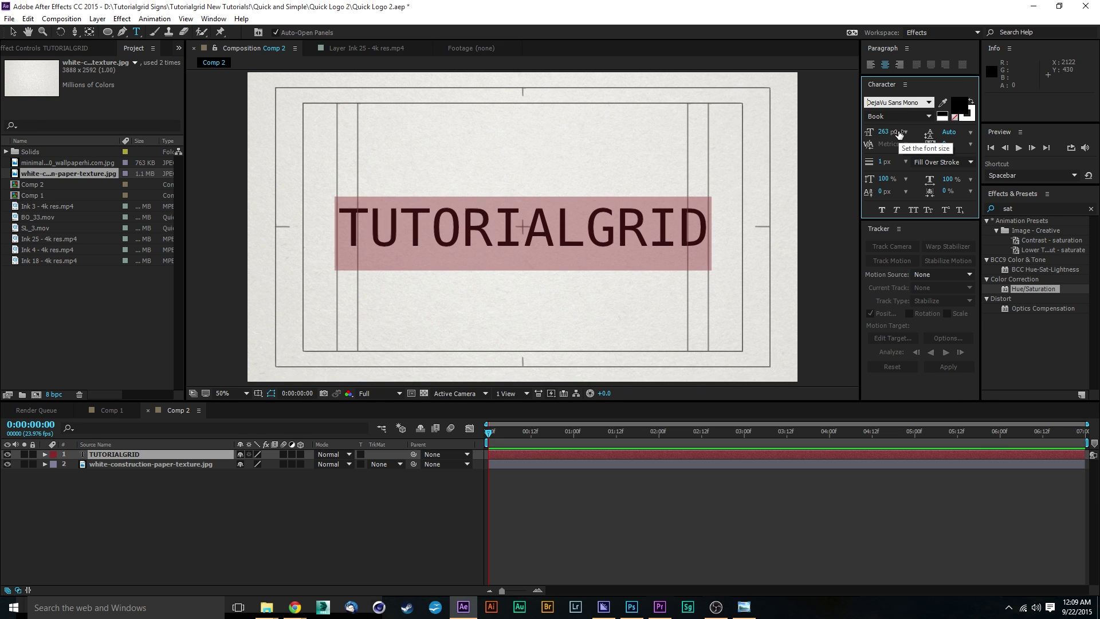
key("Up")
key("Down")
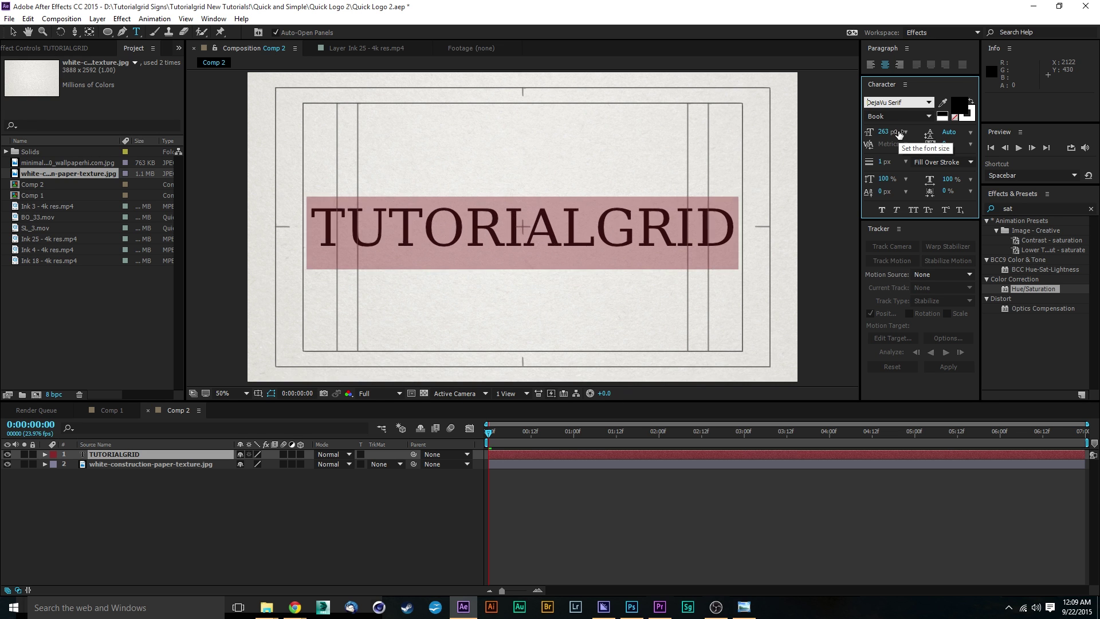
key("Down")
key("Down")
key("Down")
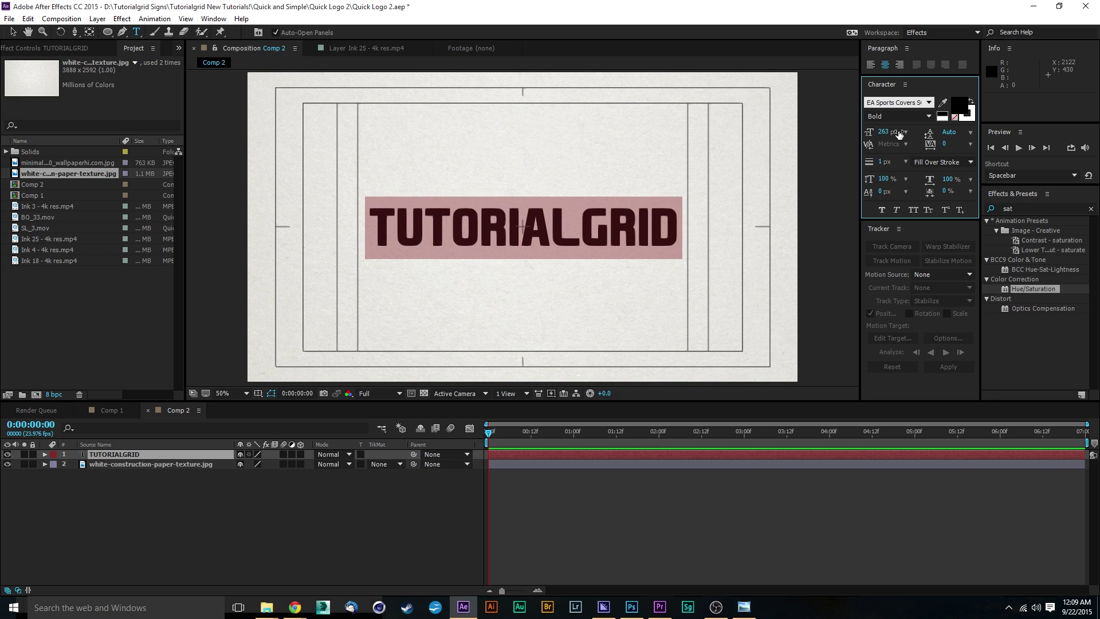
key("Up")
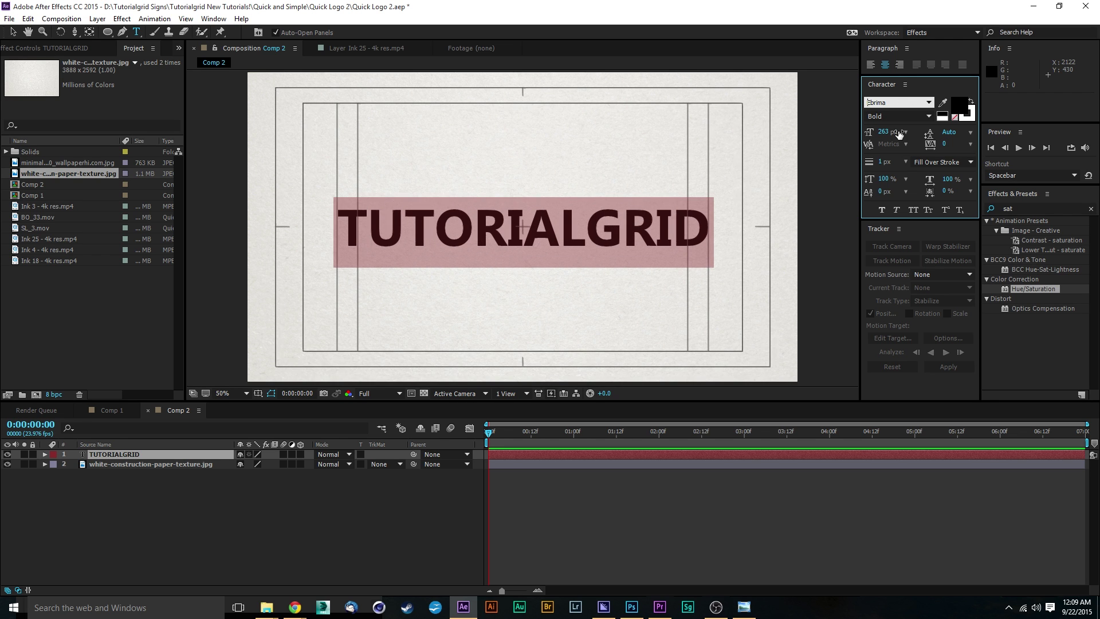
Step: Reselect the title text and apply the Establishment typeface
left_click(16, 33)
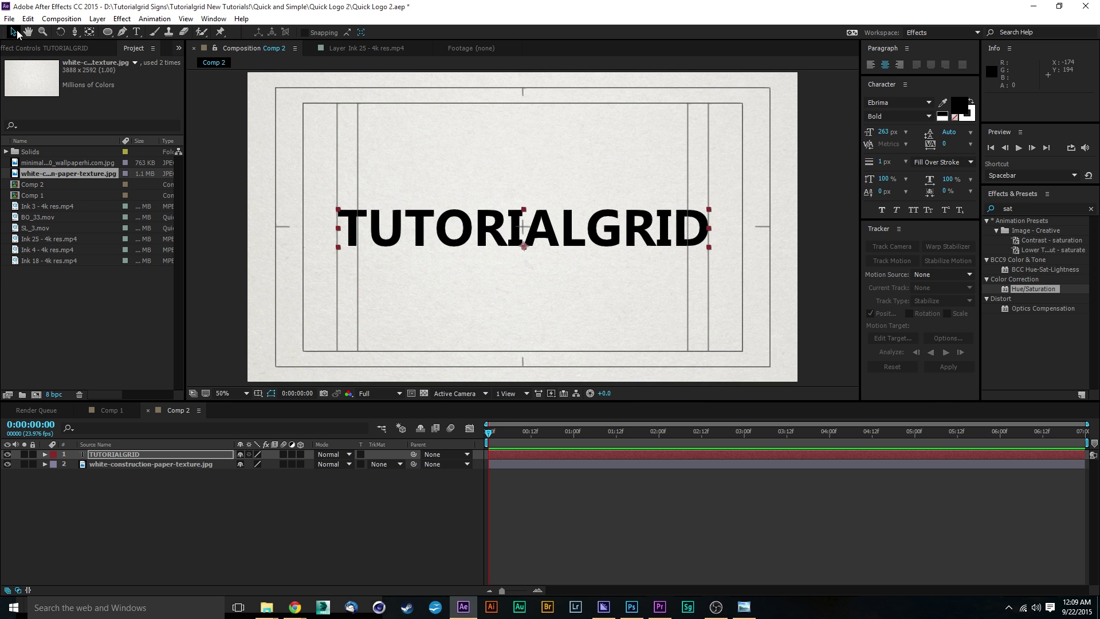
left_click(137, 33)
double_click(351, 233)
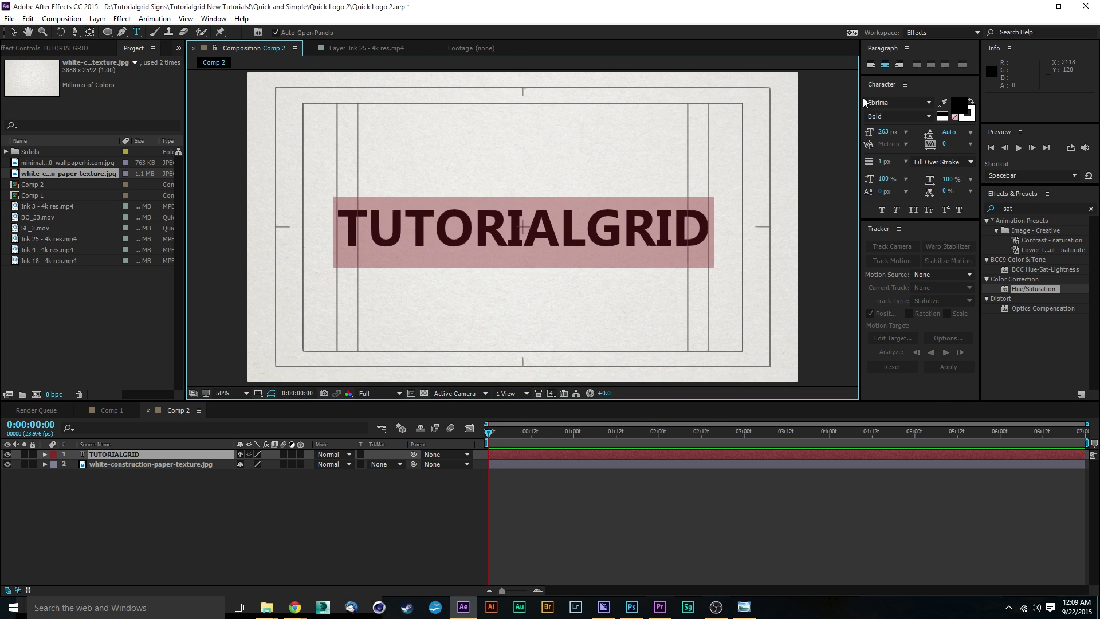
left_click(894, 102)
type("Establishment")
key("Return")
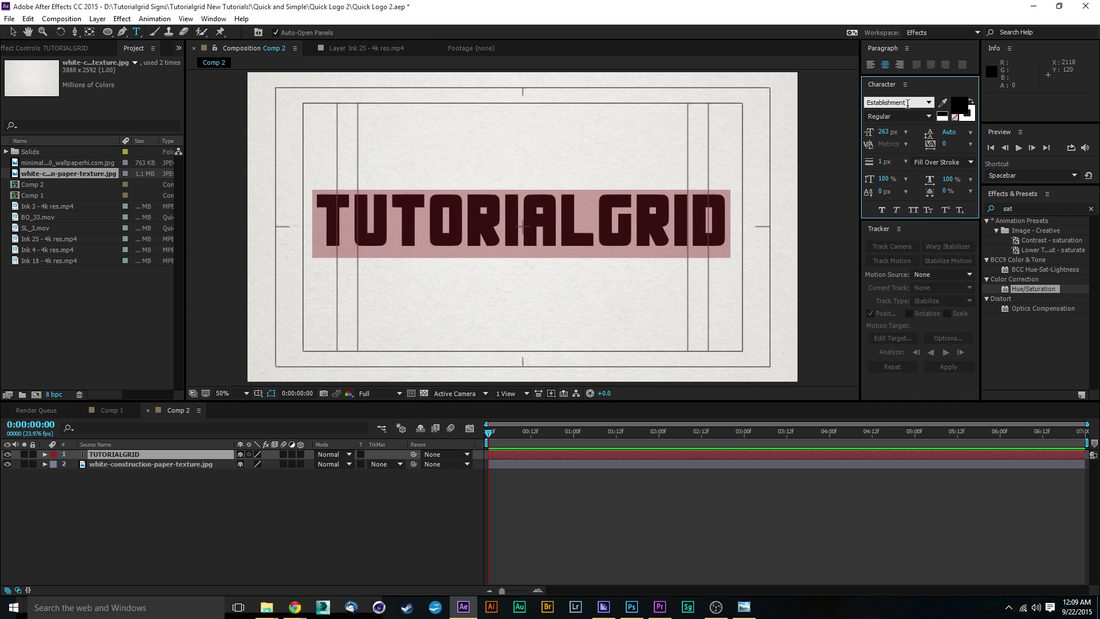
Step: Step through typefaces to Impact and nudge the title to keep it centred
key("Down")
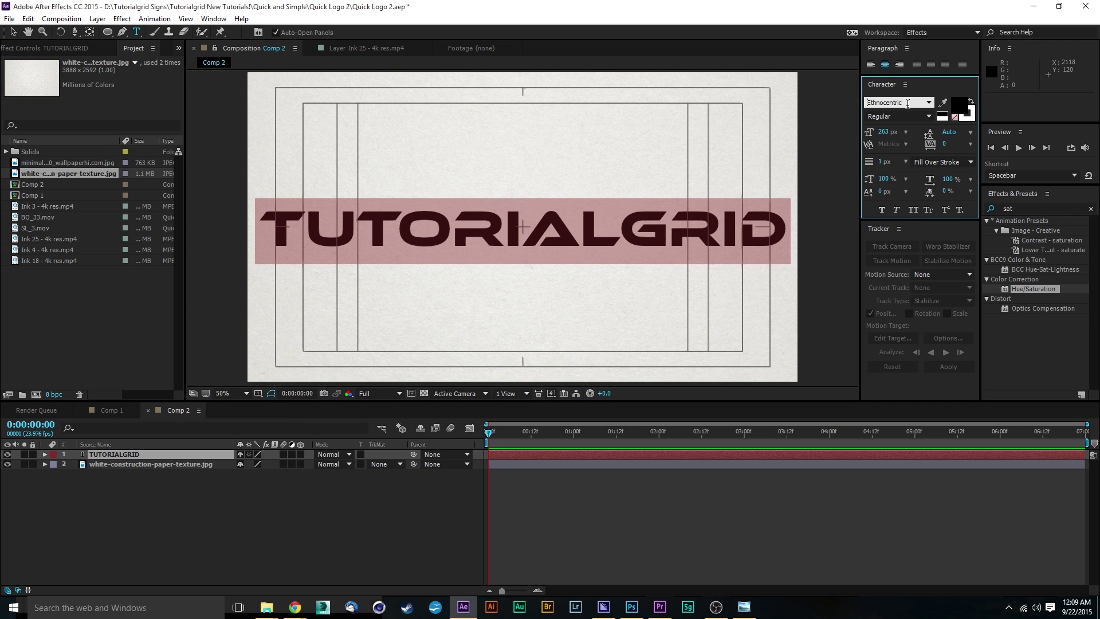
key("Down")
key("Down")
key("Down")
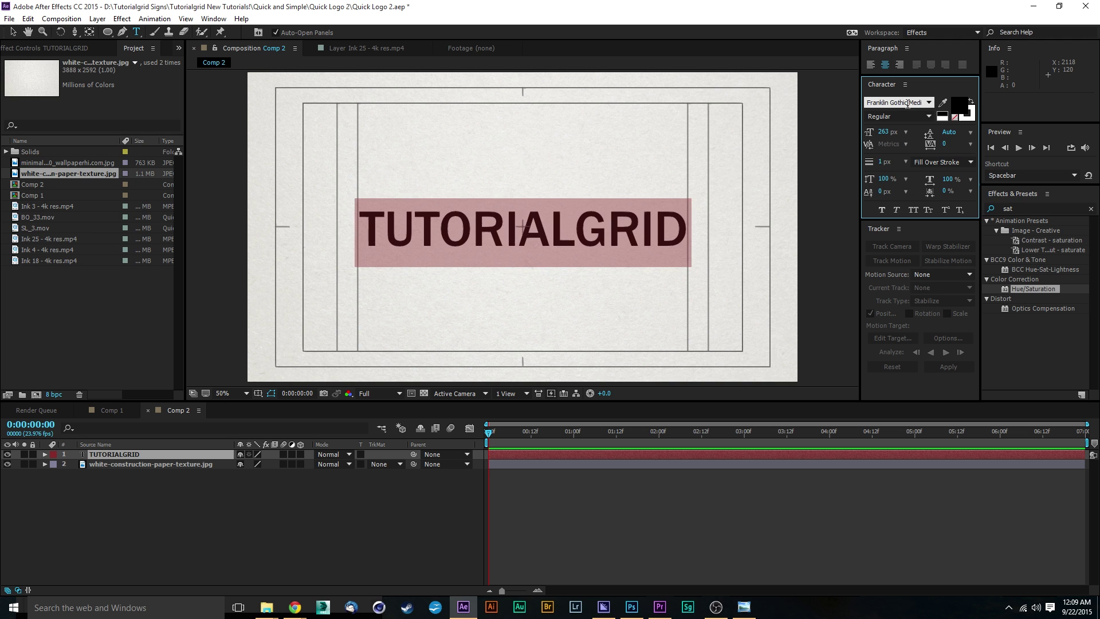
key("Up")
key("Down")
key("Down")
key("Down")
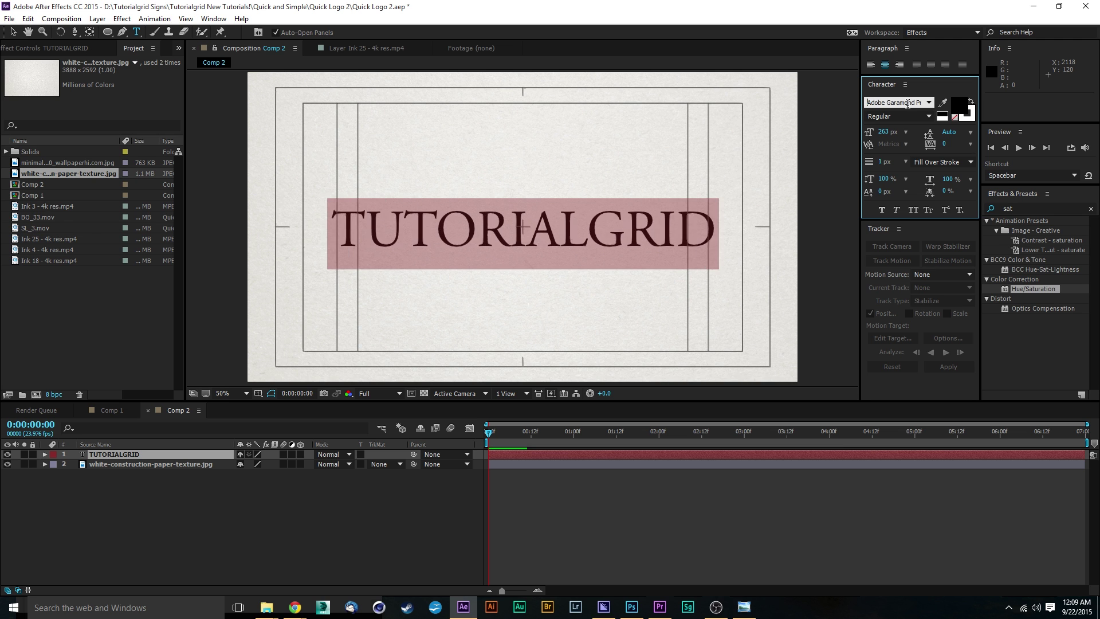
key("Down")
key("Down")
key("Down")
key("Down")
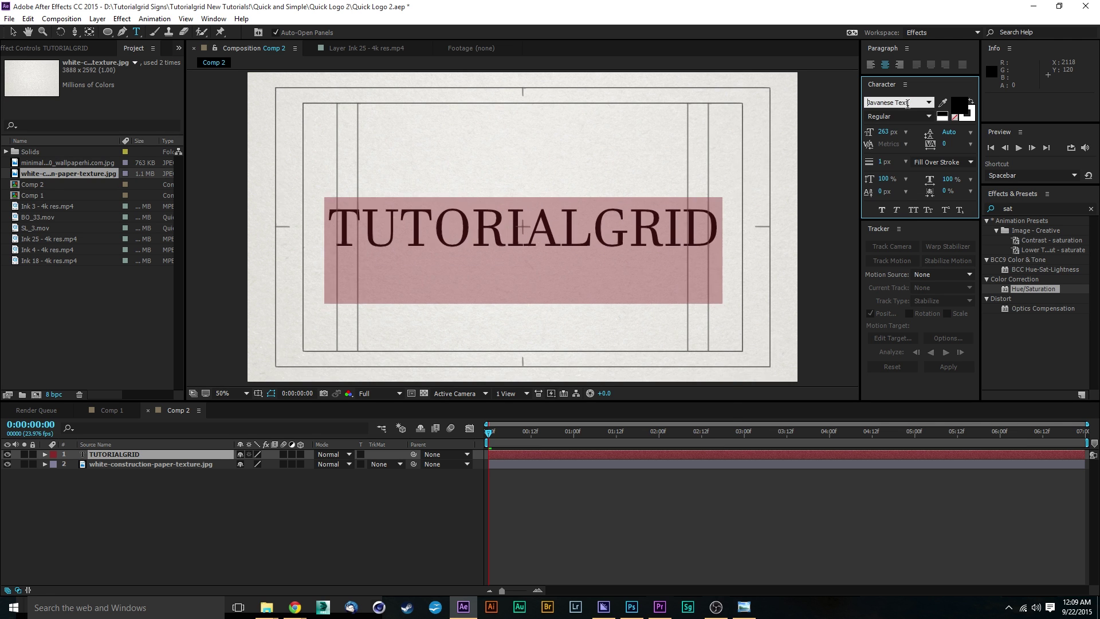
key("Down")
key("Down")
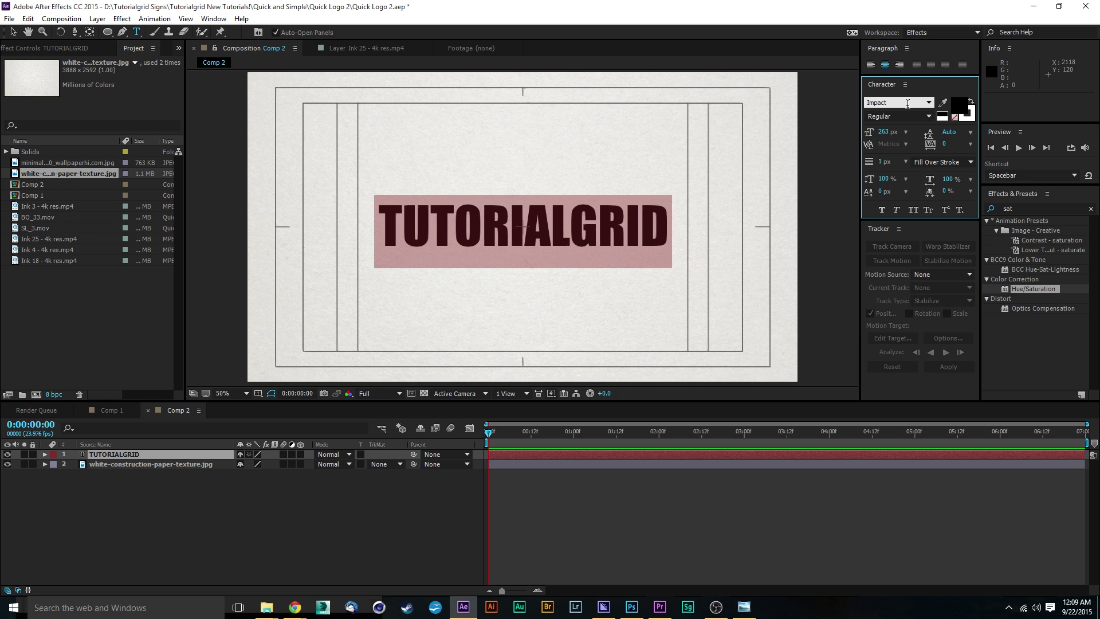
left_click(14, 32)
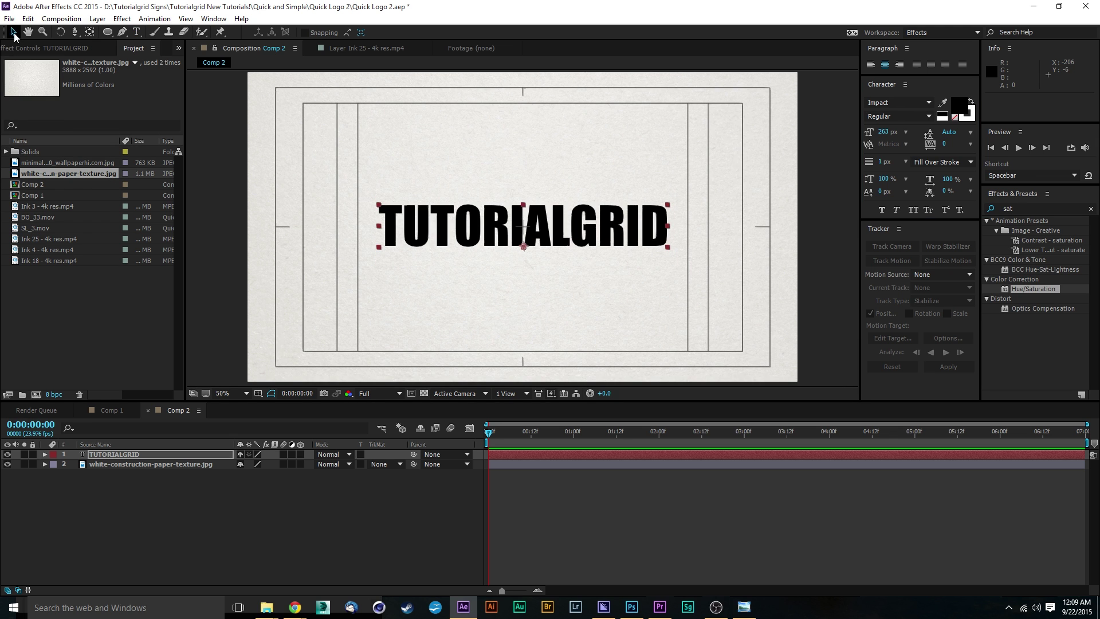
left_click_drag(587, 237, 585, 234)
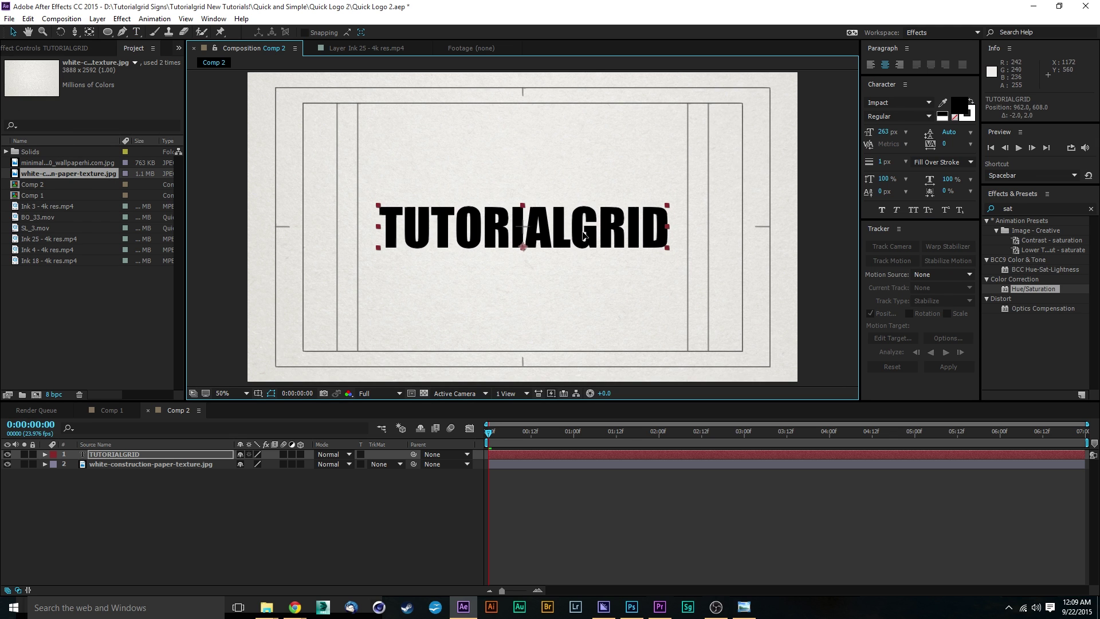
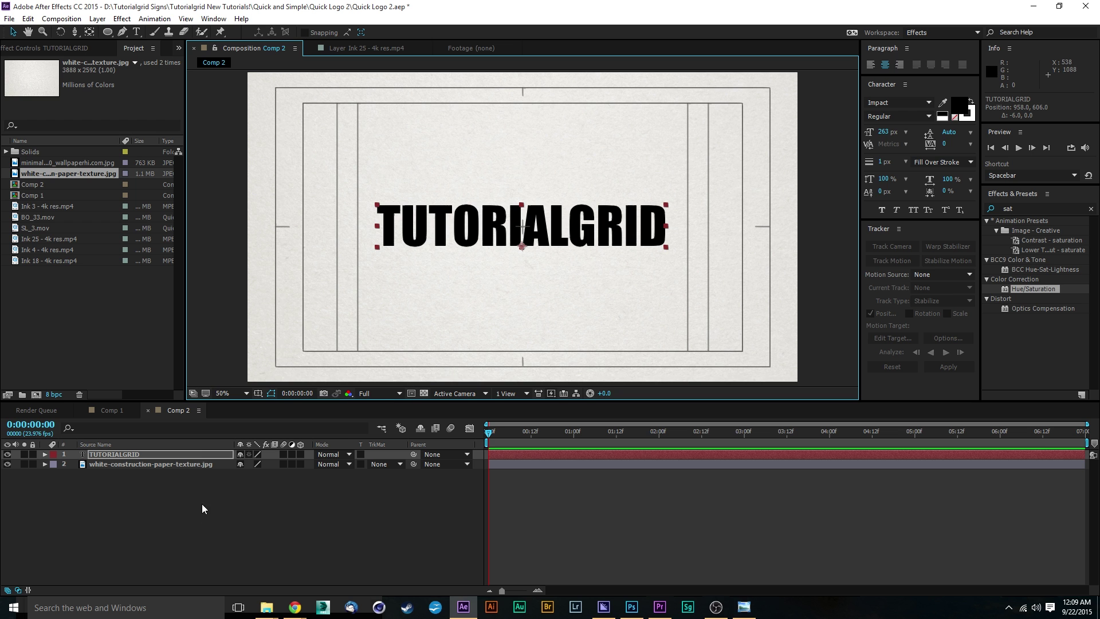
Step: Select the TUTORIALGRID layer and set its text fill colour to white
left_click(182, 465)
key("ctrl+Up")
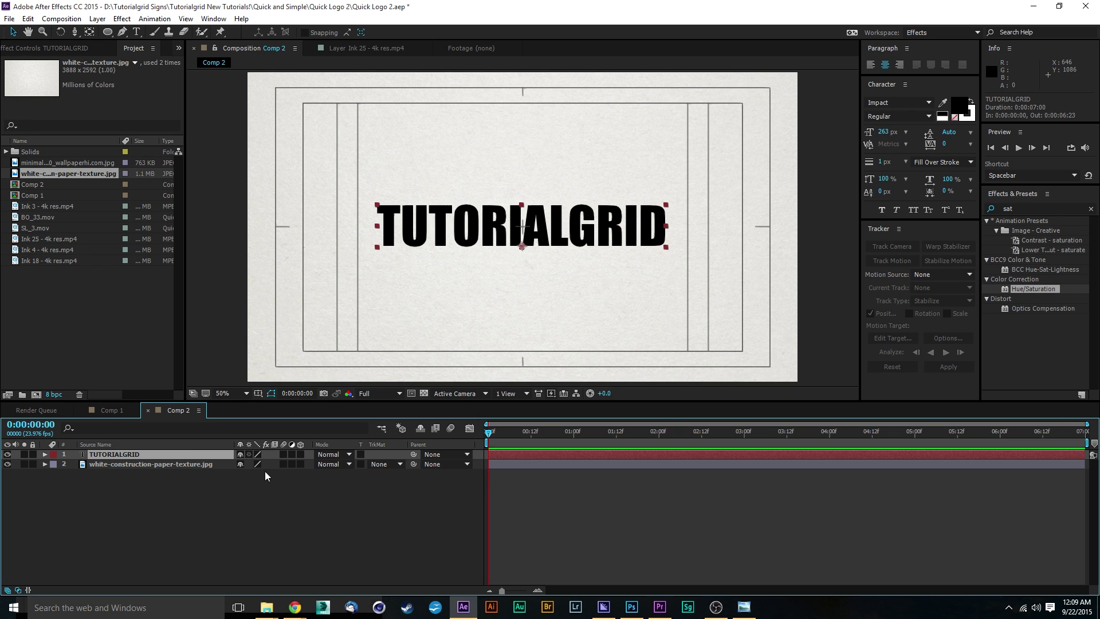
left_click(137, 32)
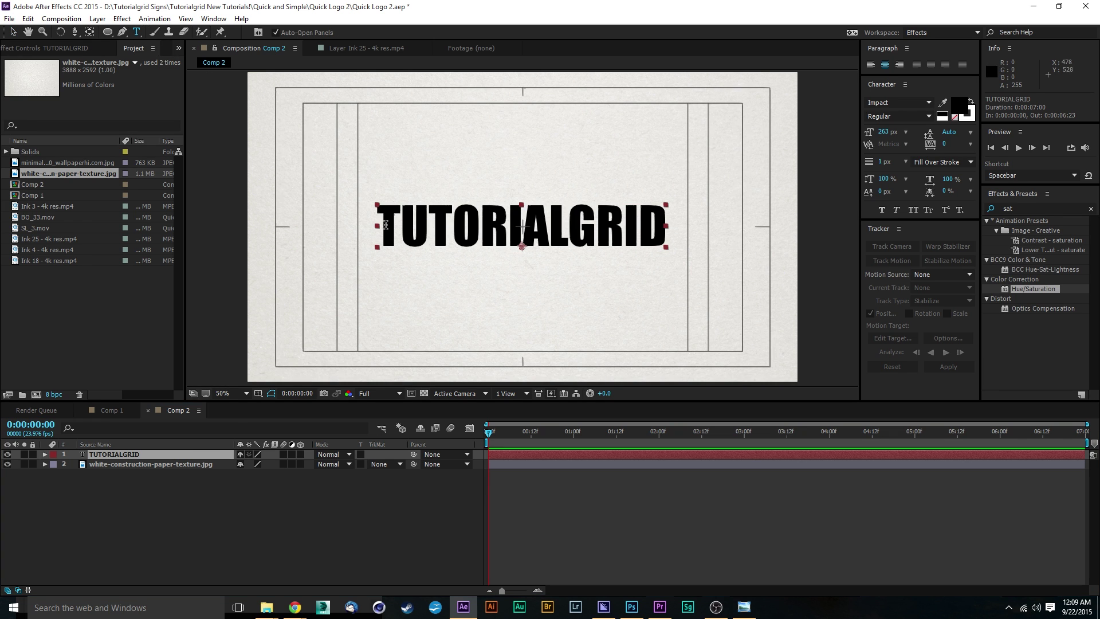
double_click(382, 223)
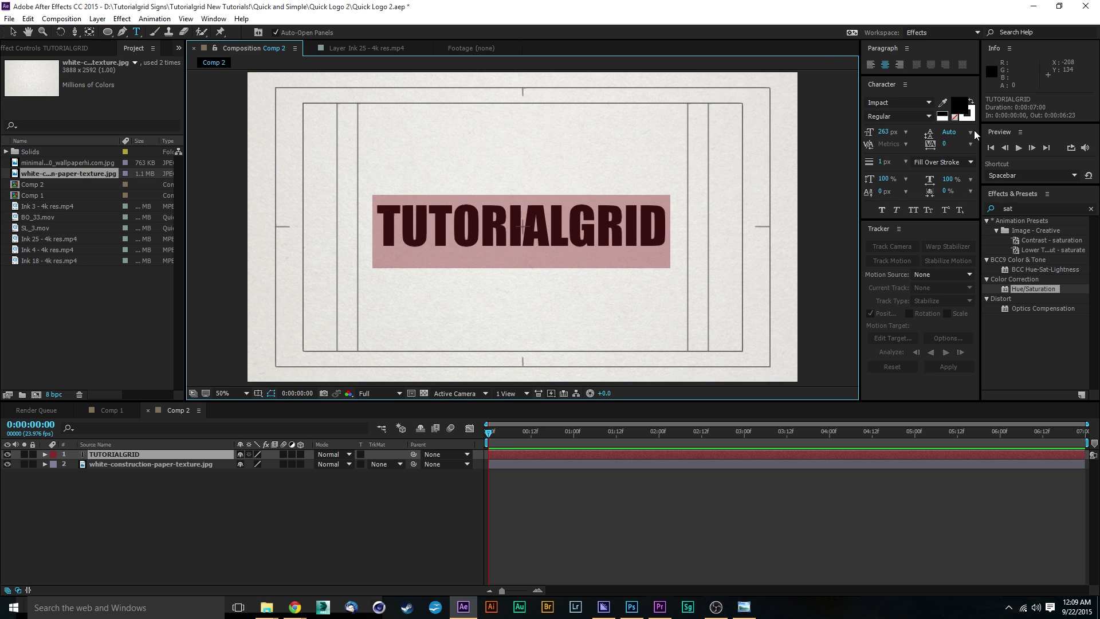
left_click(956, 105)
left_click(692, 201)
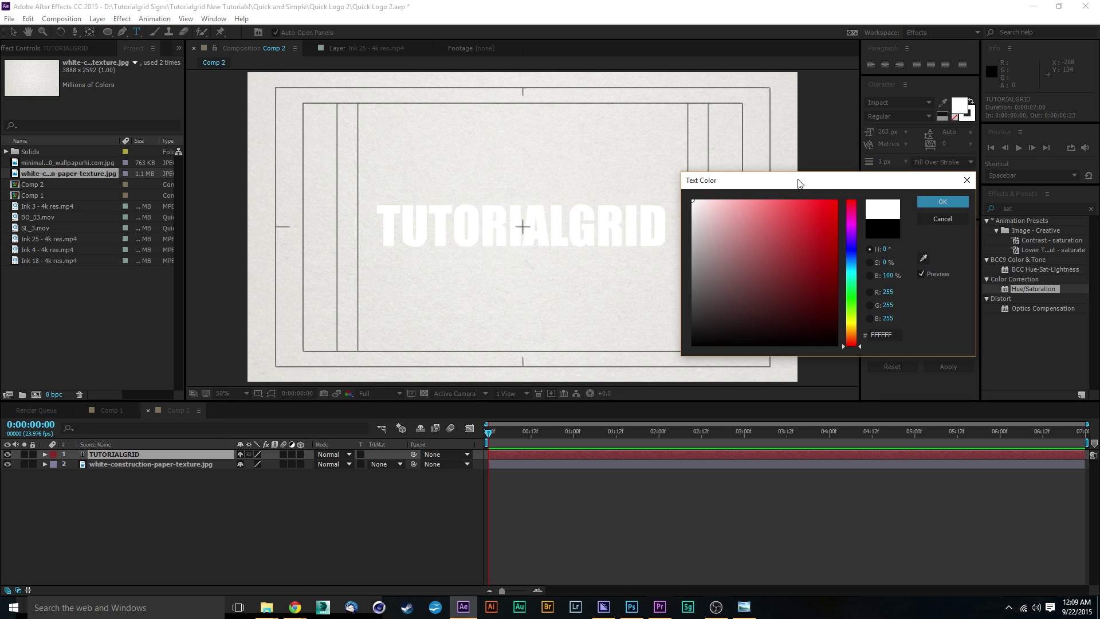
left_click(943, 202)
left_click(299, 527)
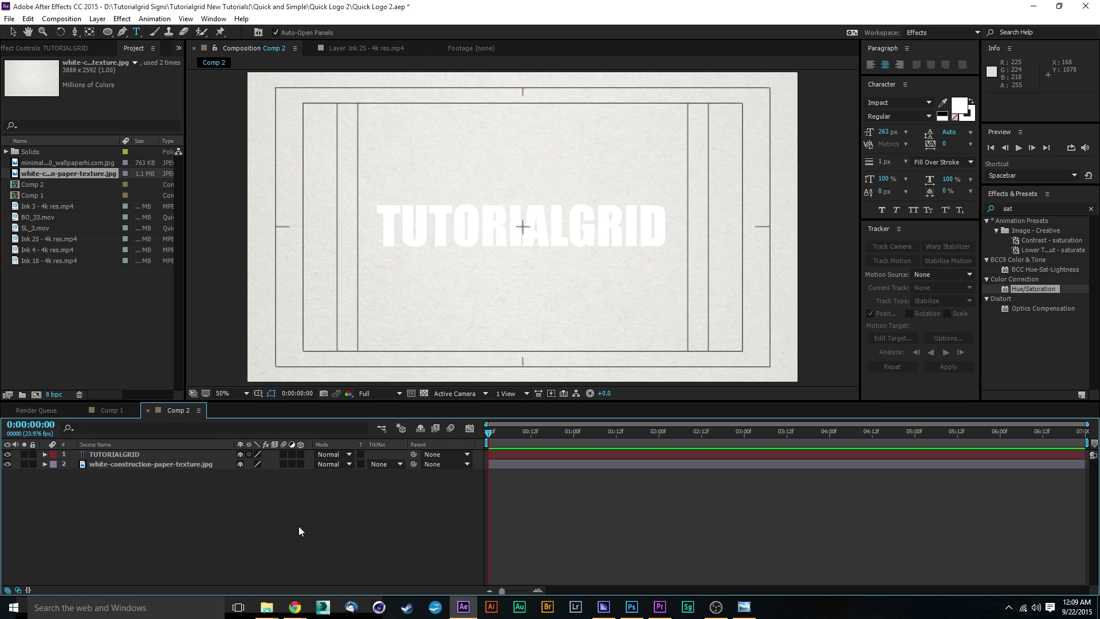
left_click(184, 454)
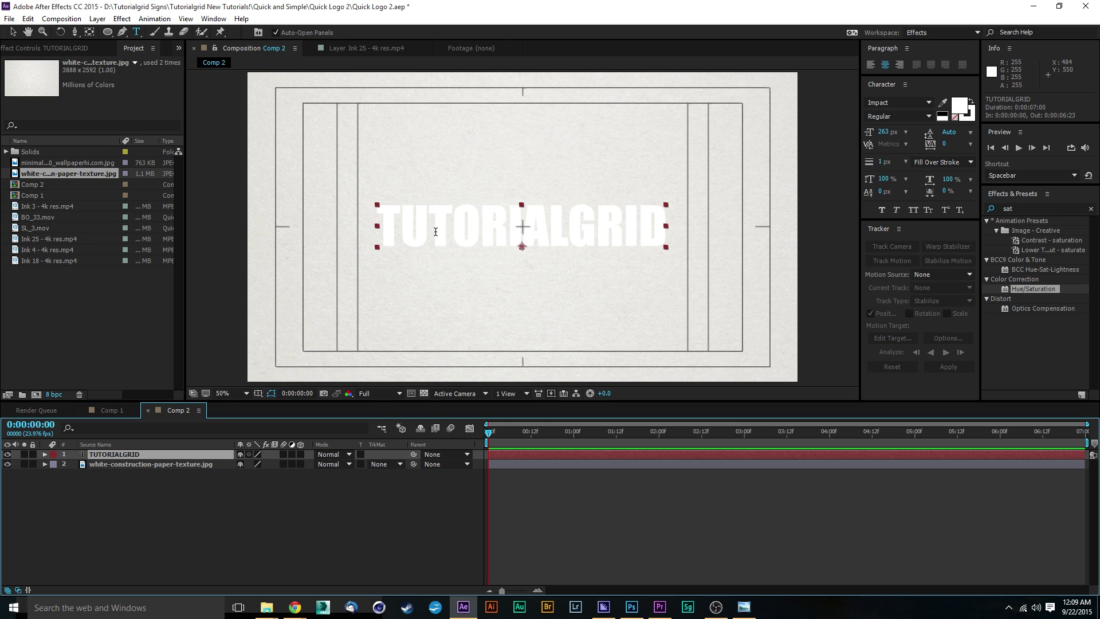
Step: Hide the text layer and set the paper's track matte to Luma Inverted Matte 'TUTORIALGRID'
left_click(288, 527)
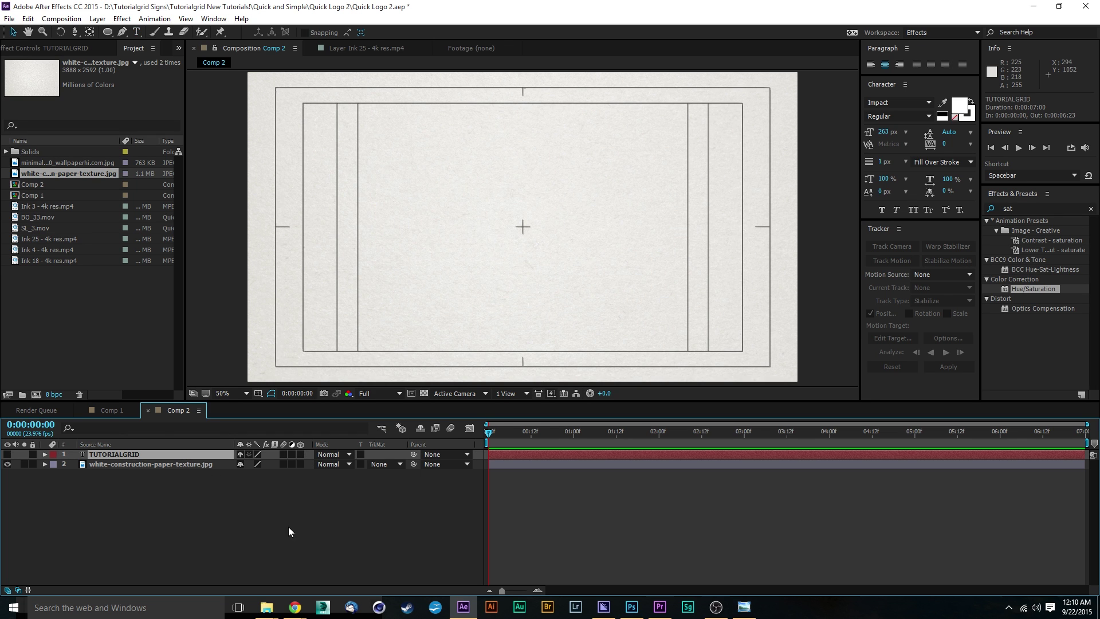
left_click(150, 464)
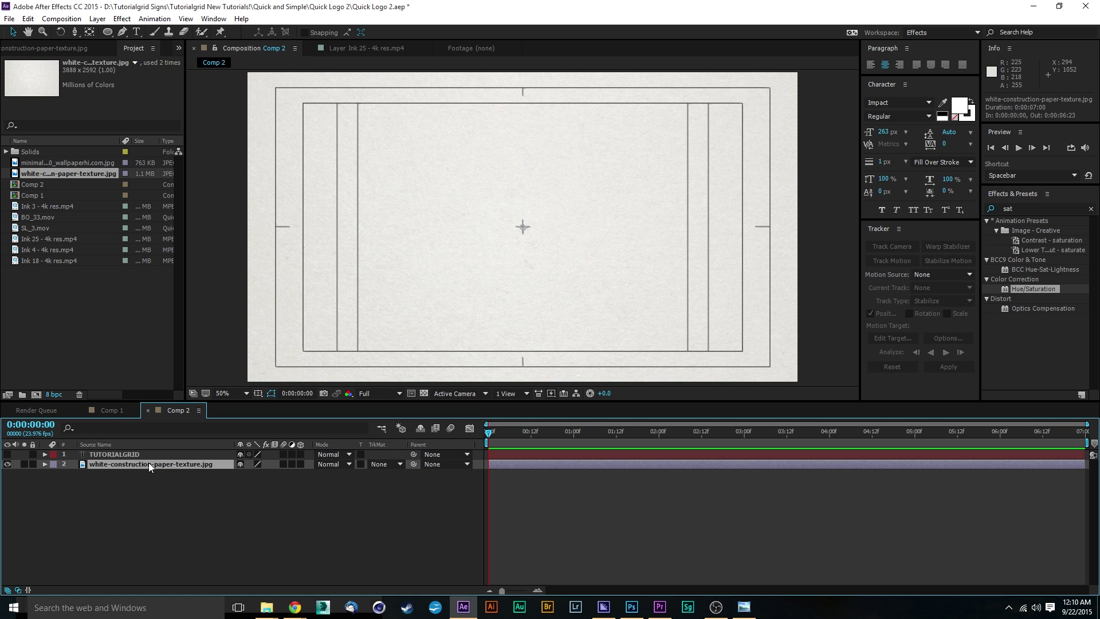
left_click(387, 465)
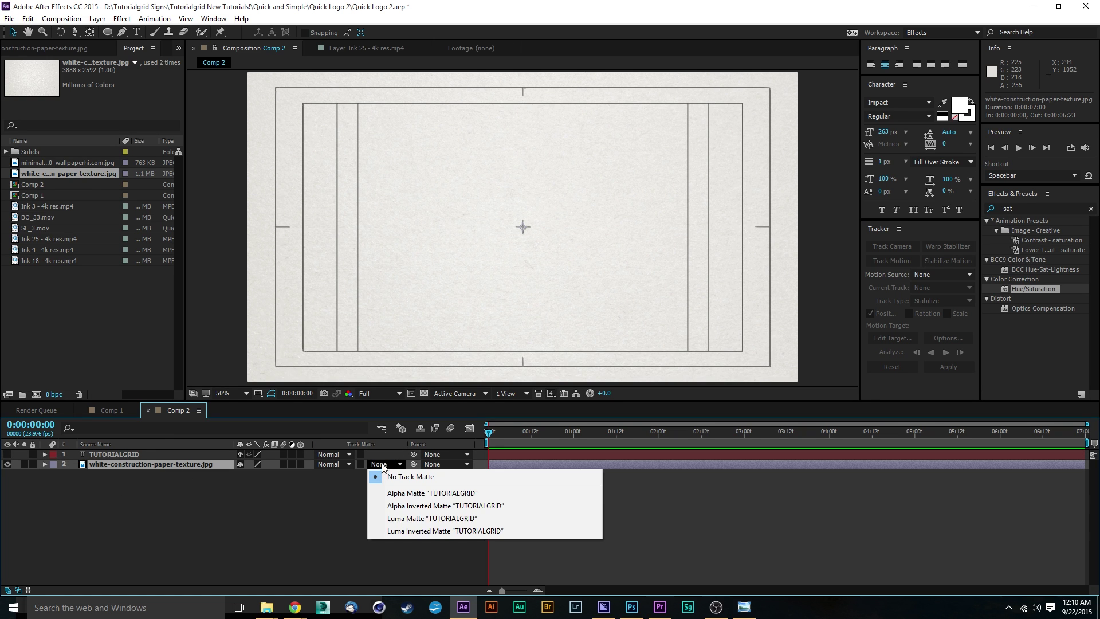
left_click(408, 532)
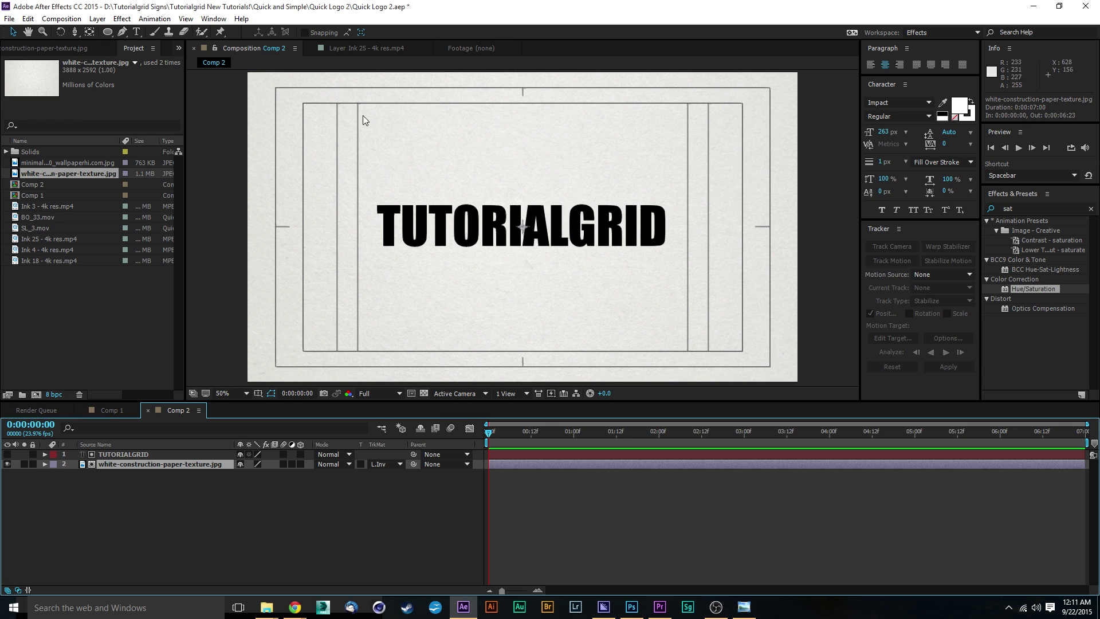
left_click(134, 317)
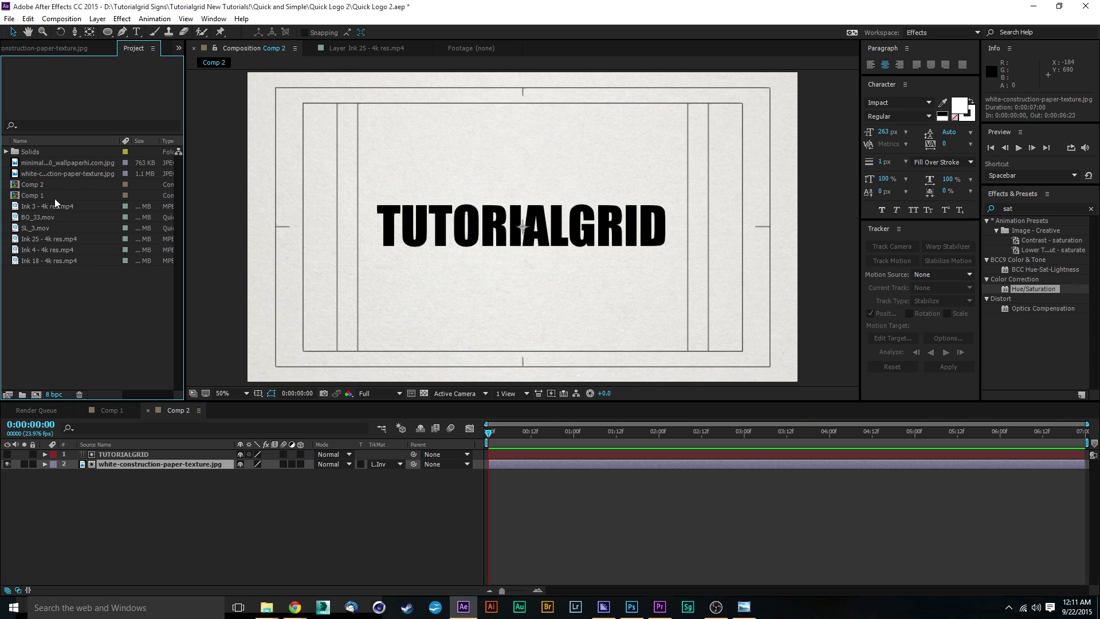
Step: Add the minimal wallpaper JPG to Comp 2 beneath the paper texture layer
left_click(53, 162)
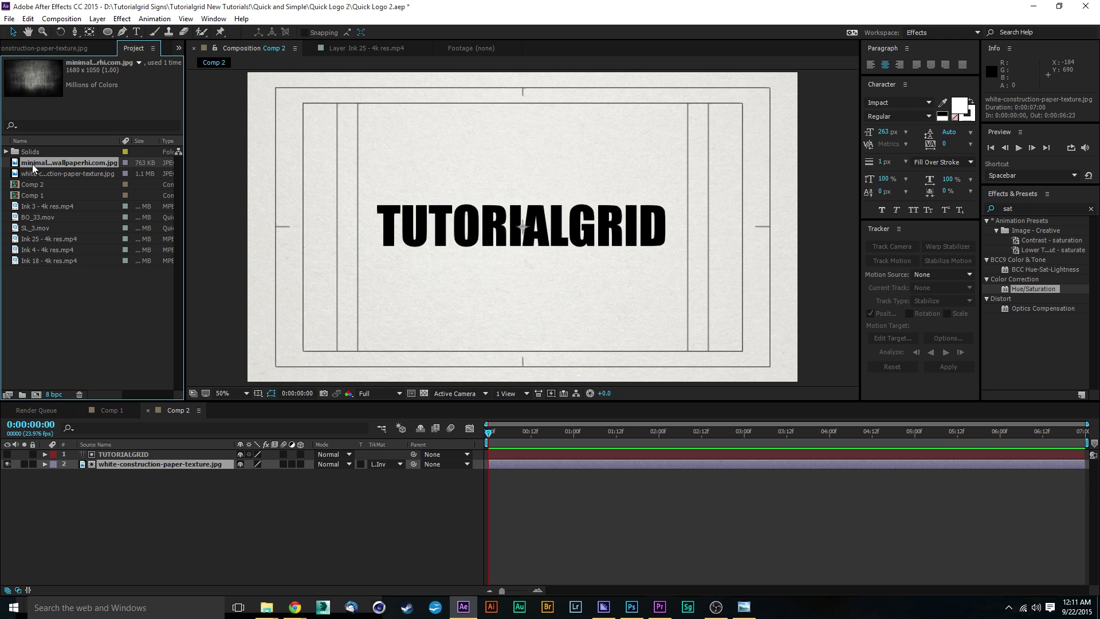
mouse_move(40, 165)
left_mouse_down()
mouse_move(147, 500)
mouse_move(138, 498)
left_mouse_up()
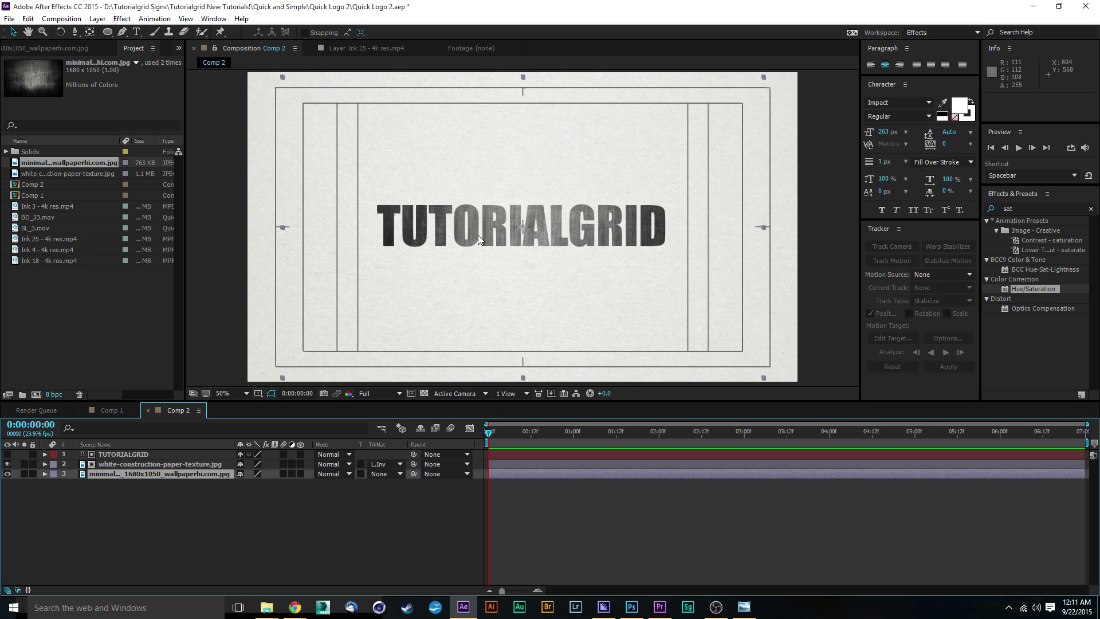
scroll(478, 235, "up", 1)
scroll(594, 194, "down", 2)
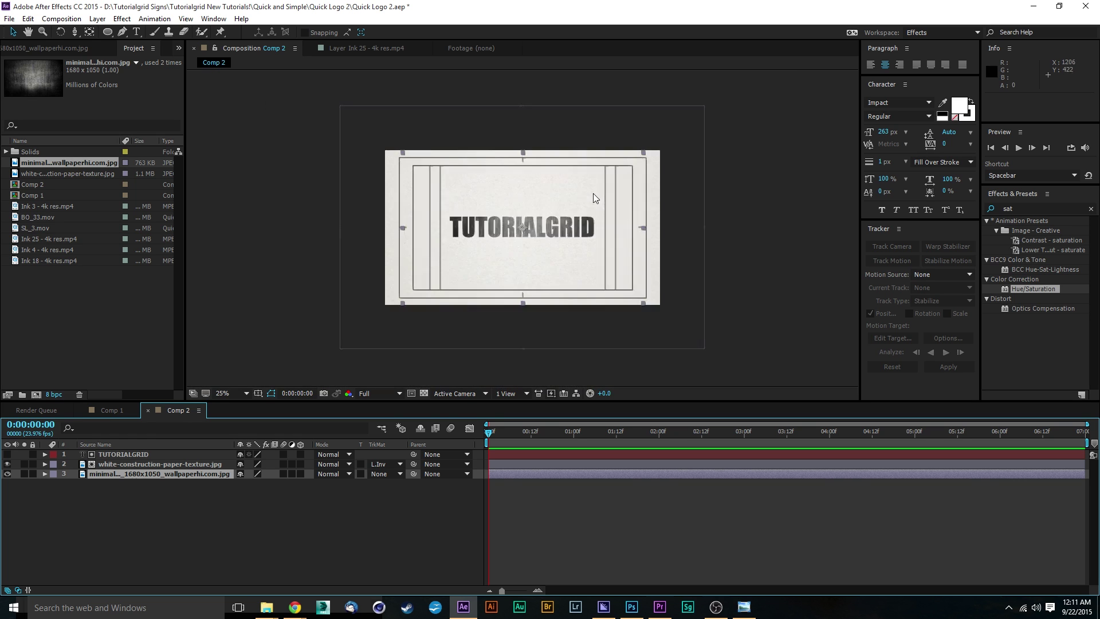
scroll(594, 193, "up", 1)
scroll(575, 185, "down", 1)
scroll(553, 209, "up", 1)
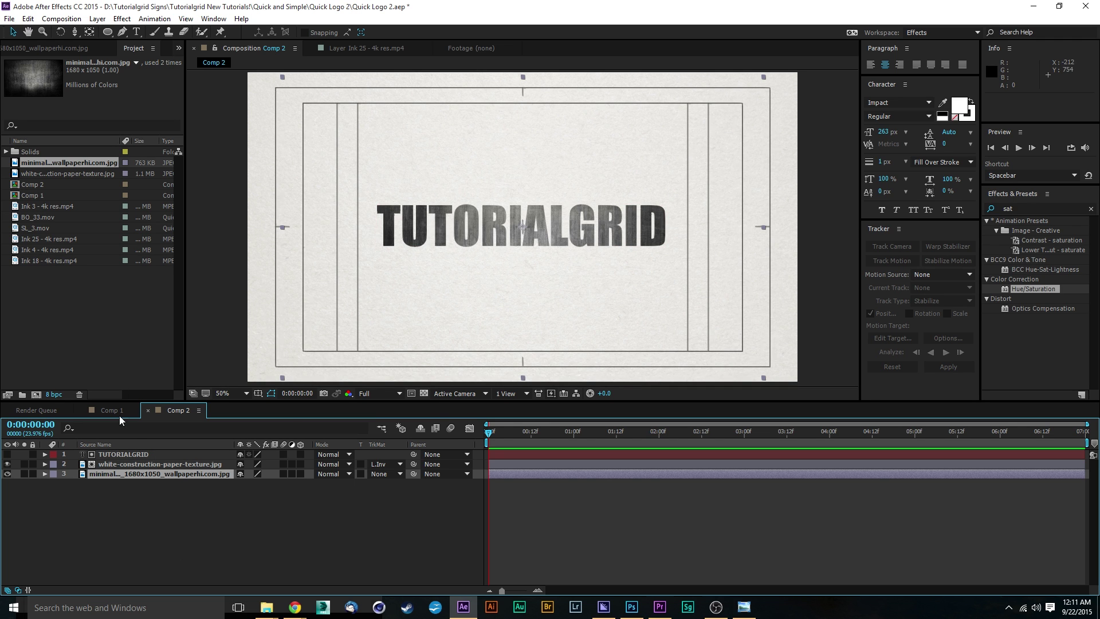
Step: Make the wallpaper layer 3D and scale it up to roughly 189% or more
left_click(303, 455)
left_click(302, 477)
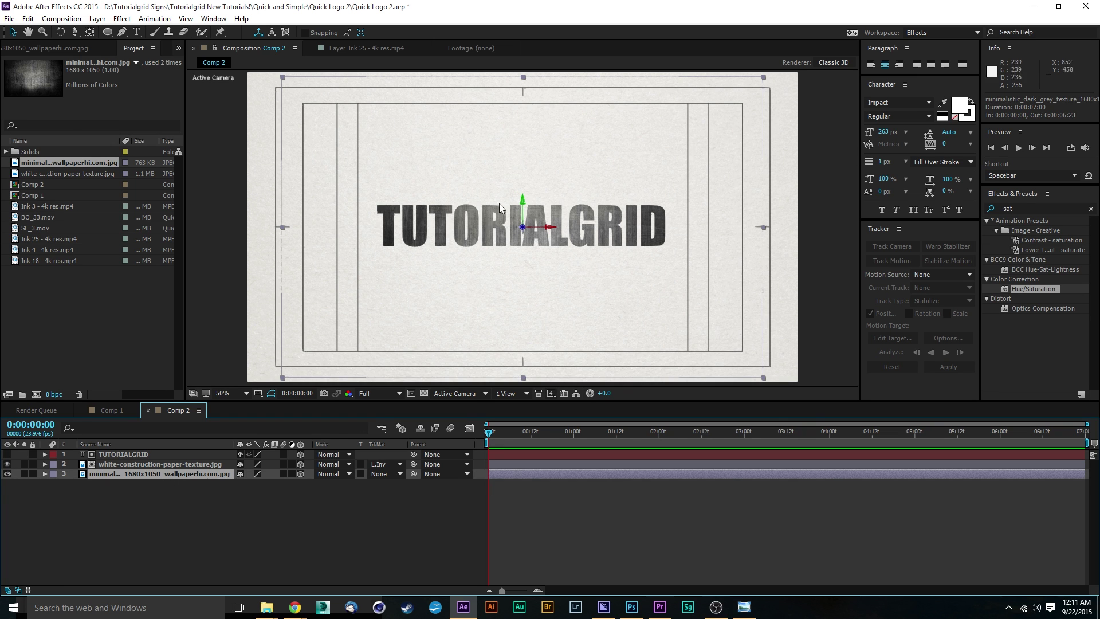
left_click(520, 228)
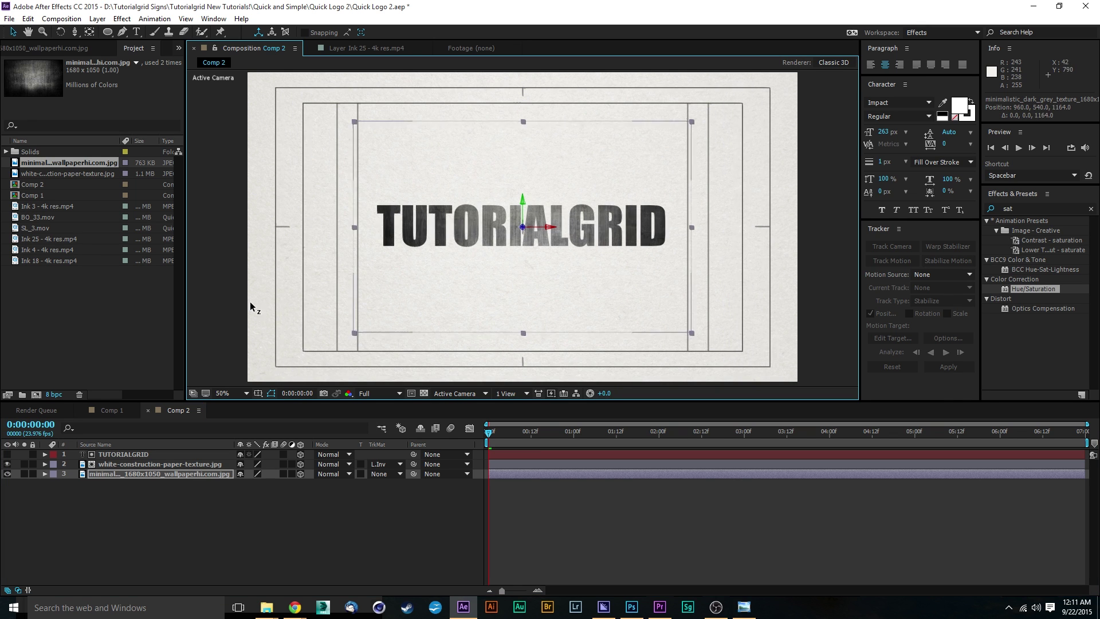
left_click_drag(252, 307, 19, 585)
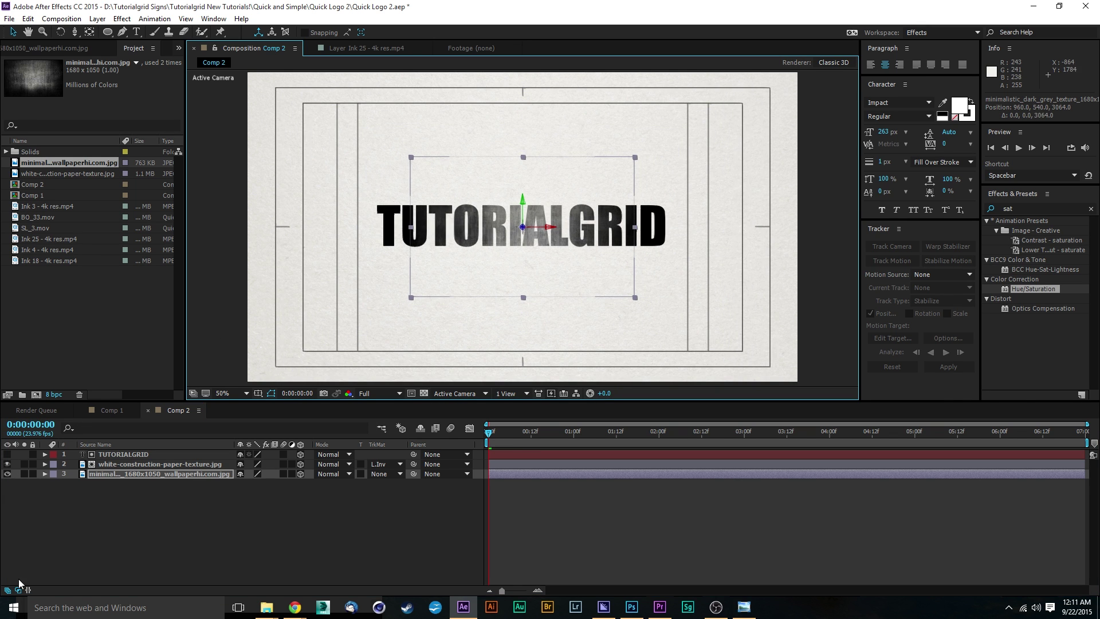
mouse_move(20, 585)
left_mouse_down()
mouse_move(454, 277)
mouse_move(590, 280)
left_mouse_up()
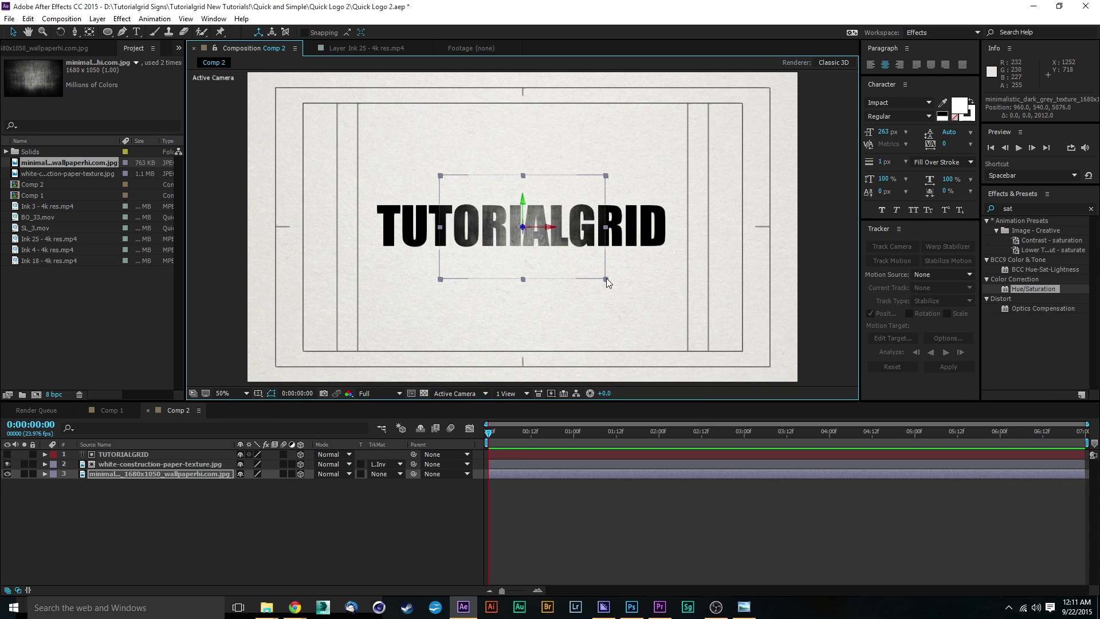
left_click_drag(605, 277, 681, 341)
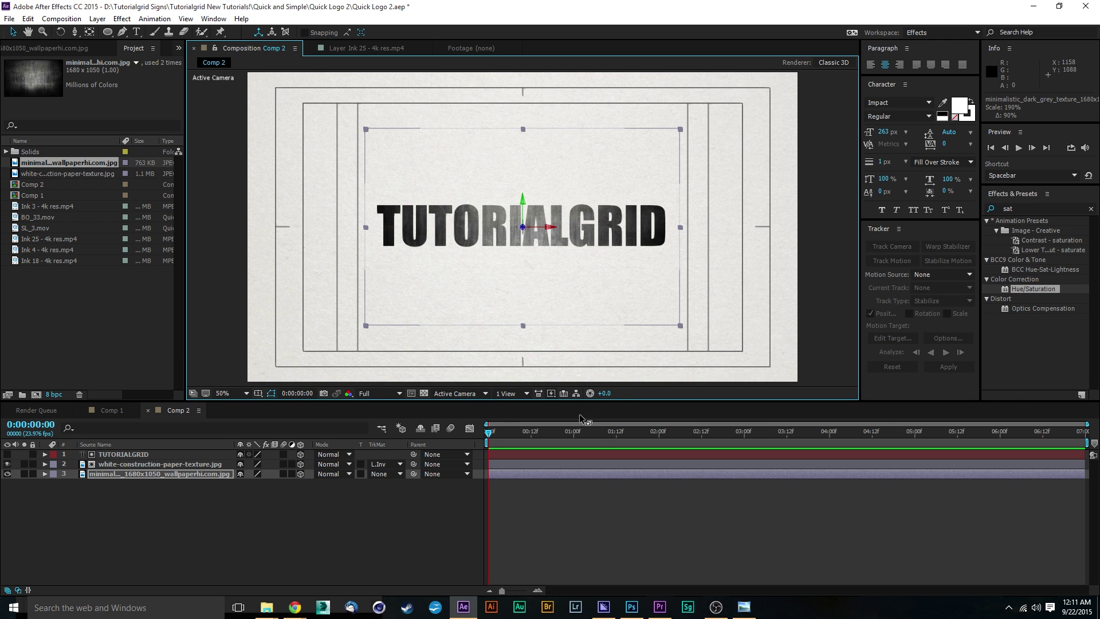
key("F2")
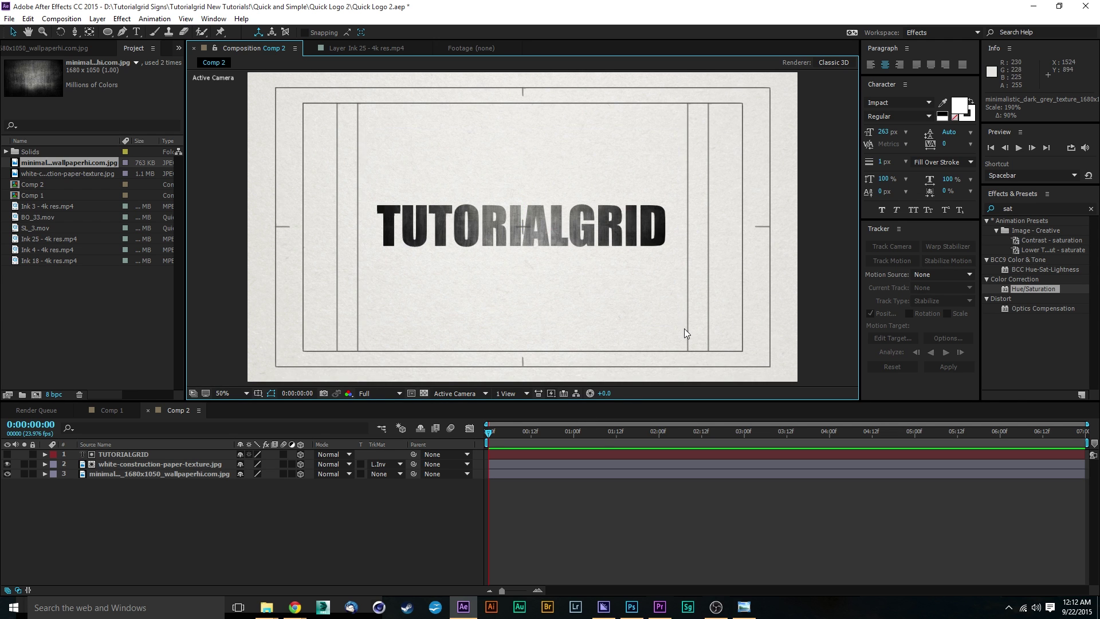
left_click(108, 473)
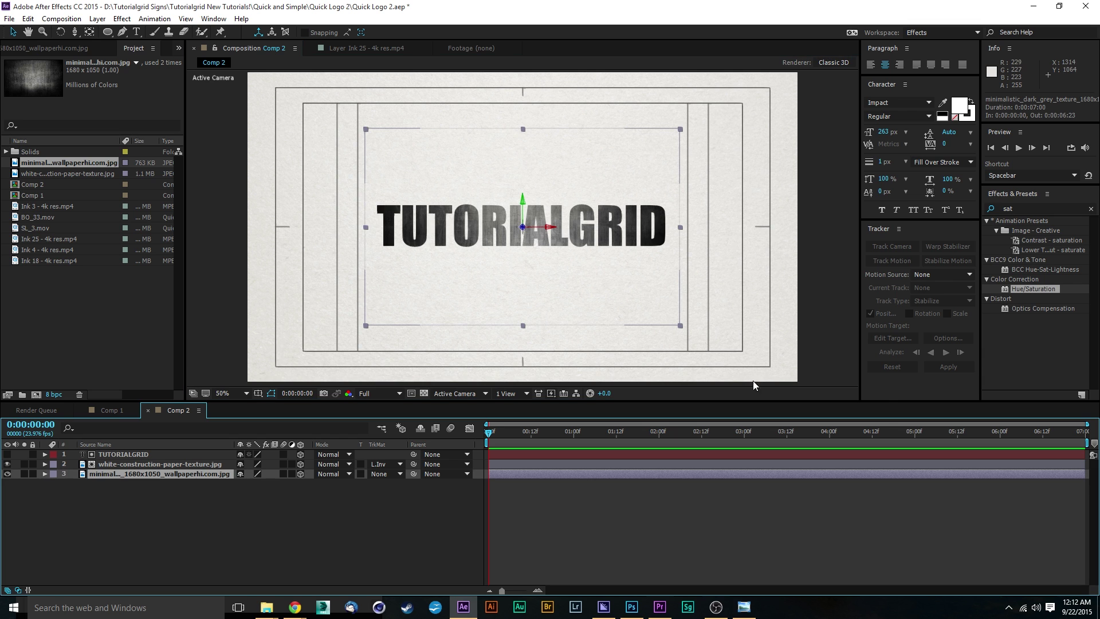
left_click_drag(682, 326, 697, 351)
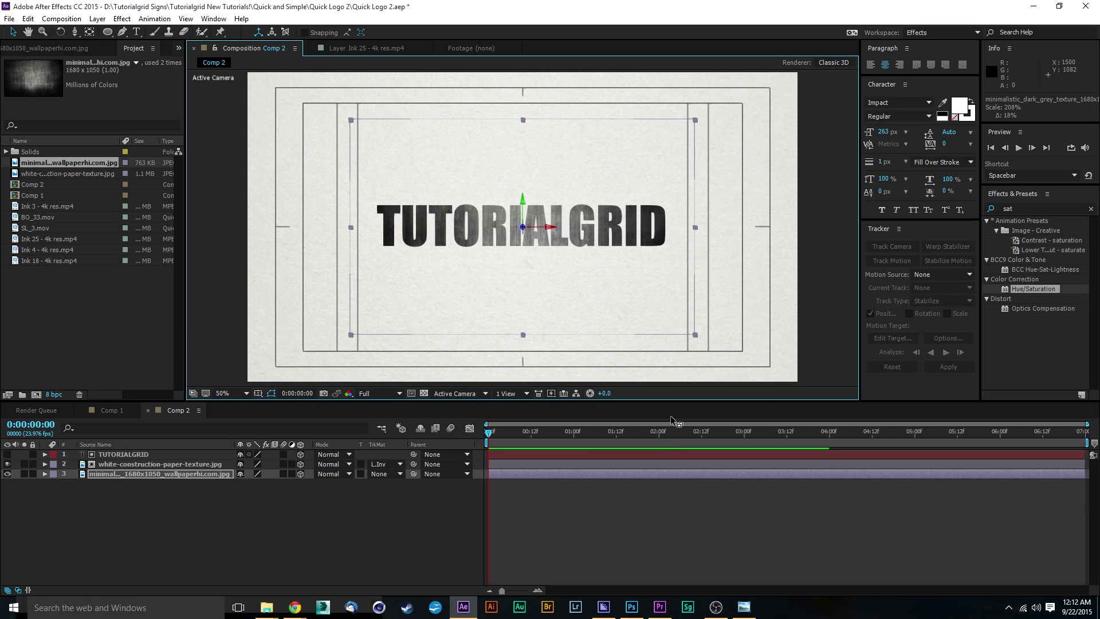
scroll(616, 257, "down", 1)
left_click(714, 288)
scroll(601, 266, "up", 1)
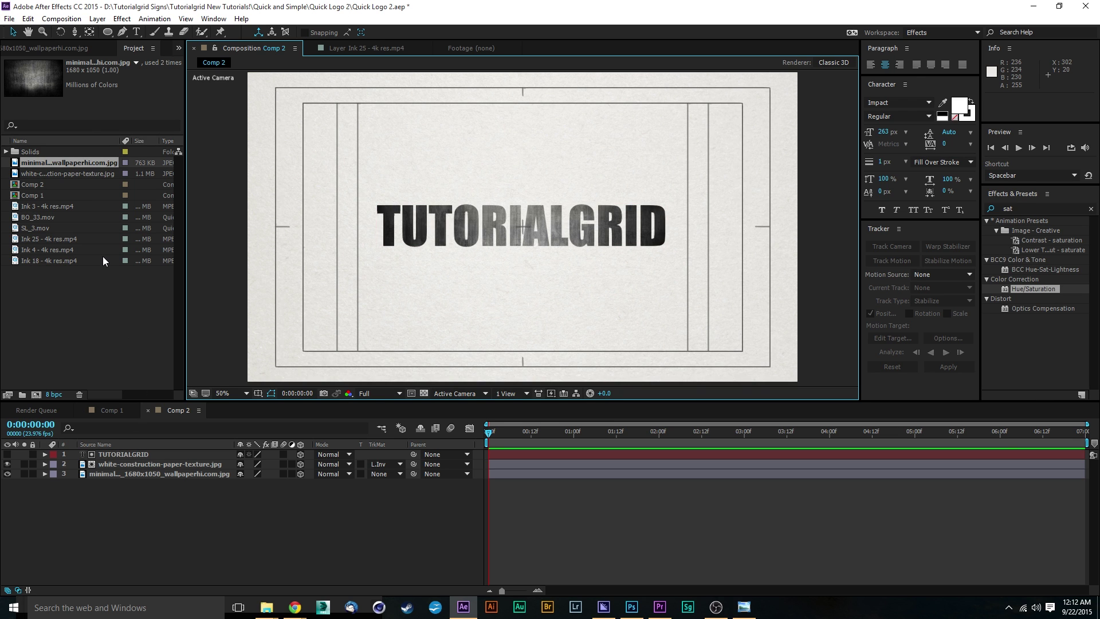
left_click(49, 205)
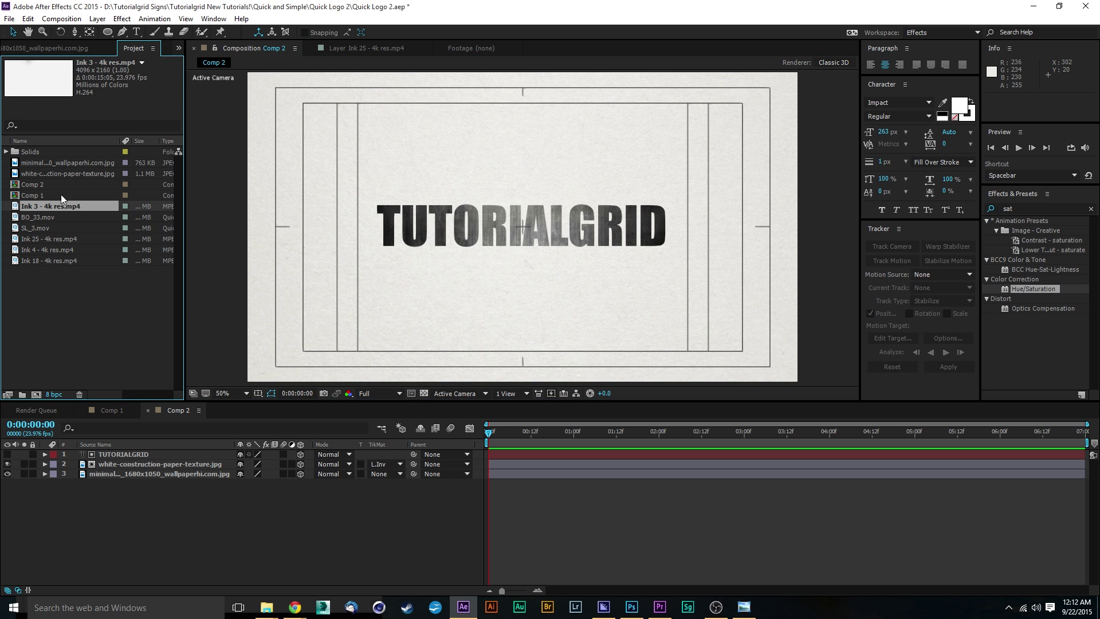
double_click(49, 206)
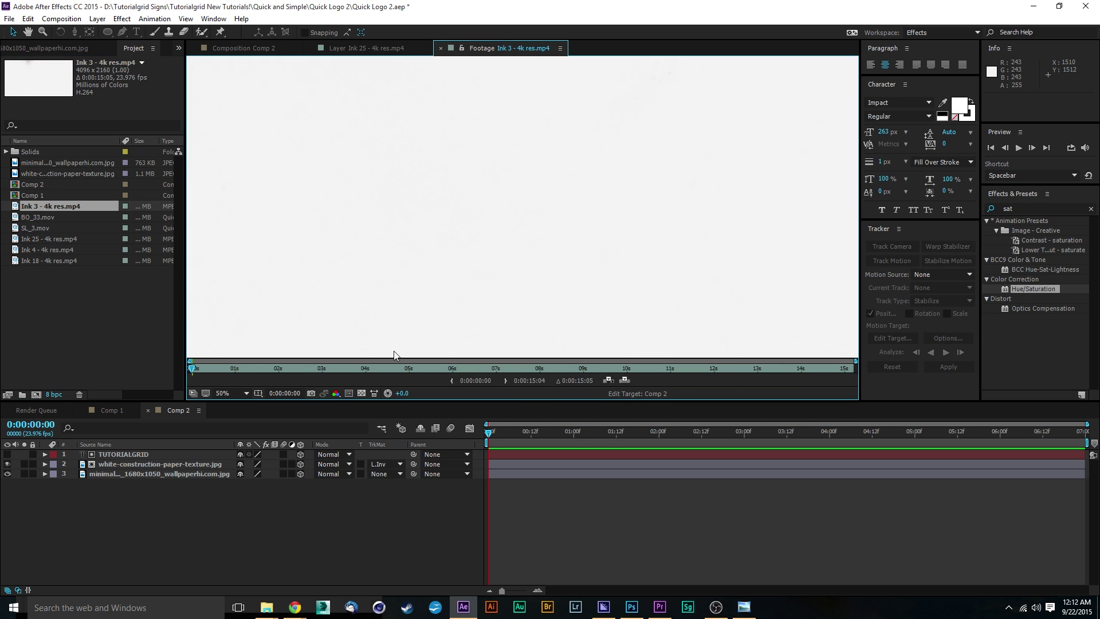
left_click_drag(490, 432, 527, 434)
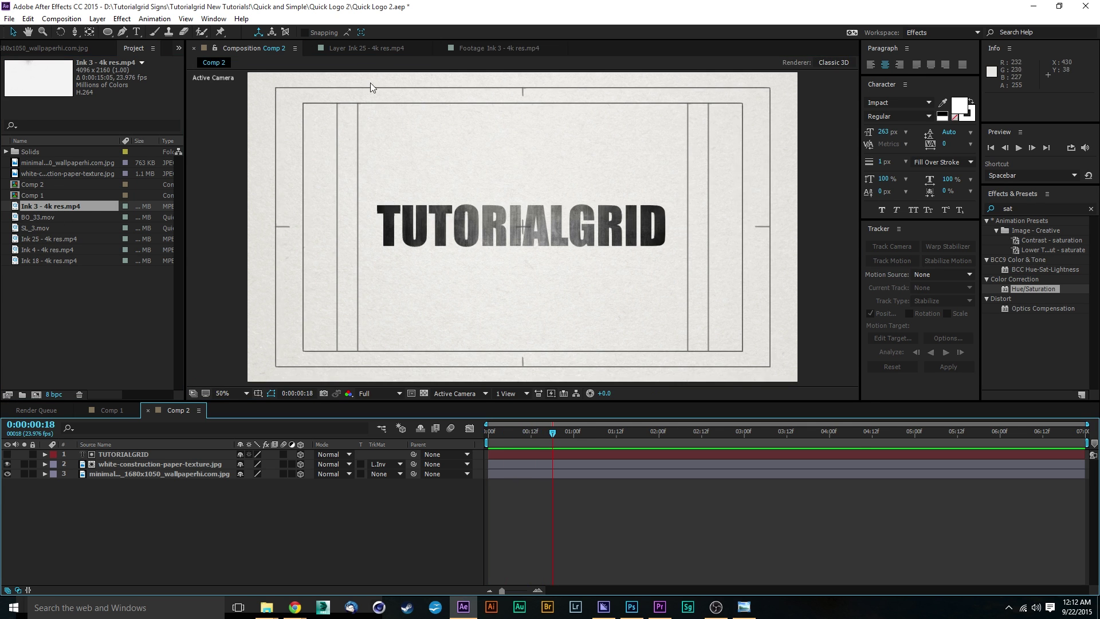
left_click(363, 47)
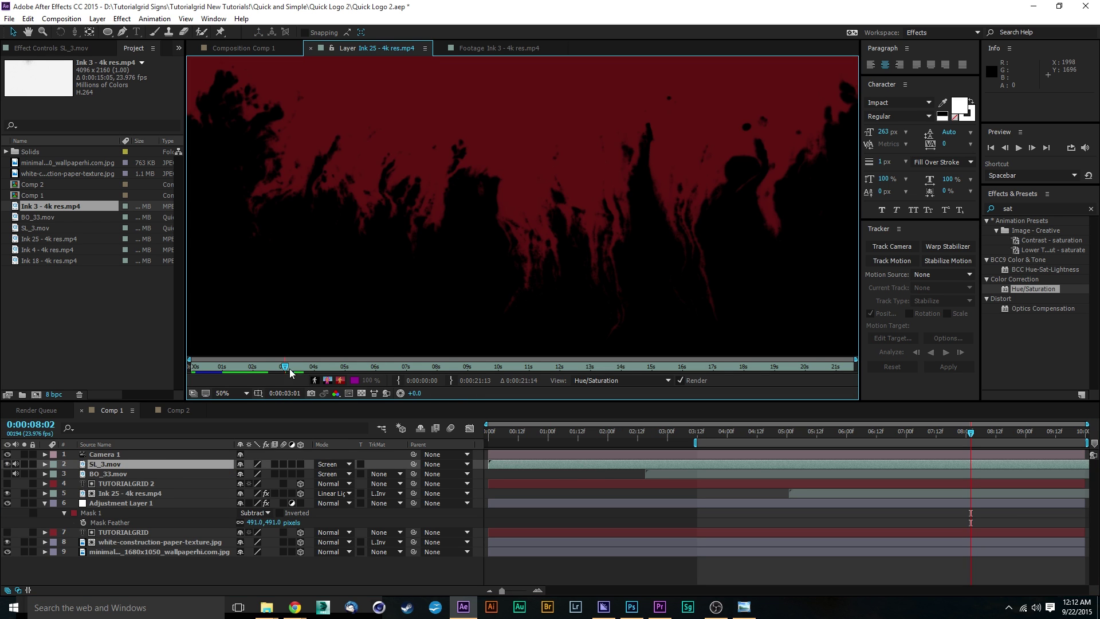
mouse_move(286, 366)
left_mouse_down()
mouse_move(644, 367)
mouse_move(200, 370)
left_mouse_up()
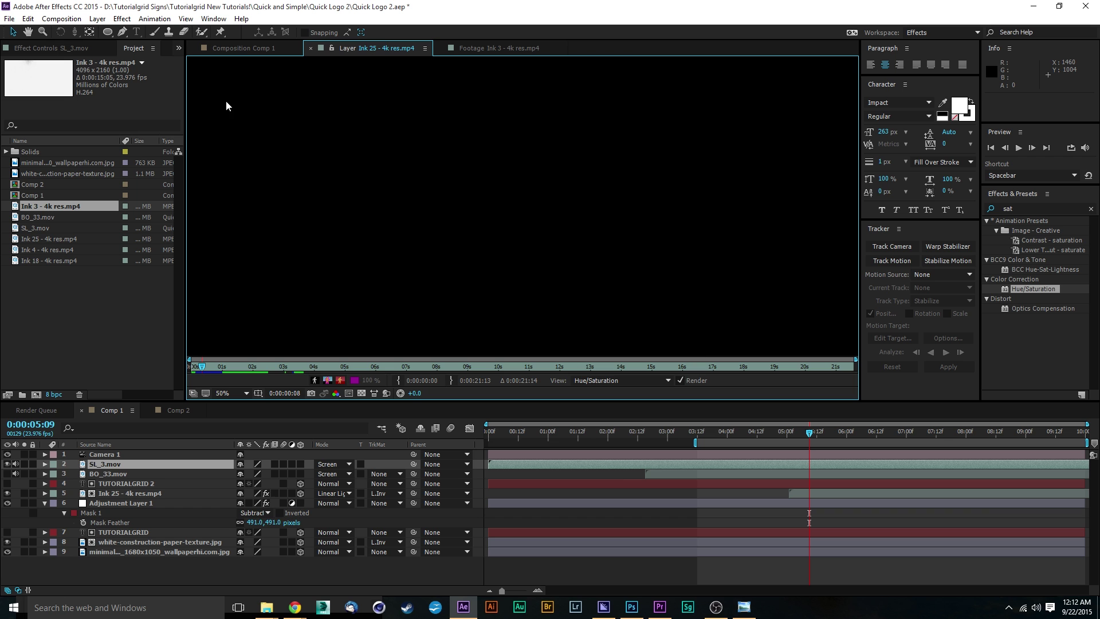
left_click(256, 45)
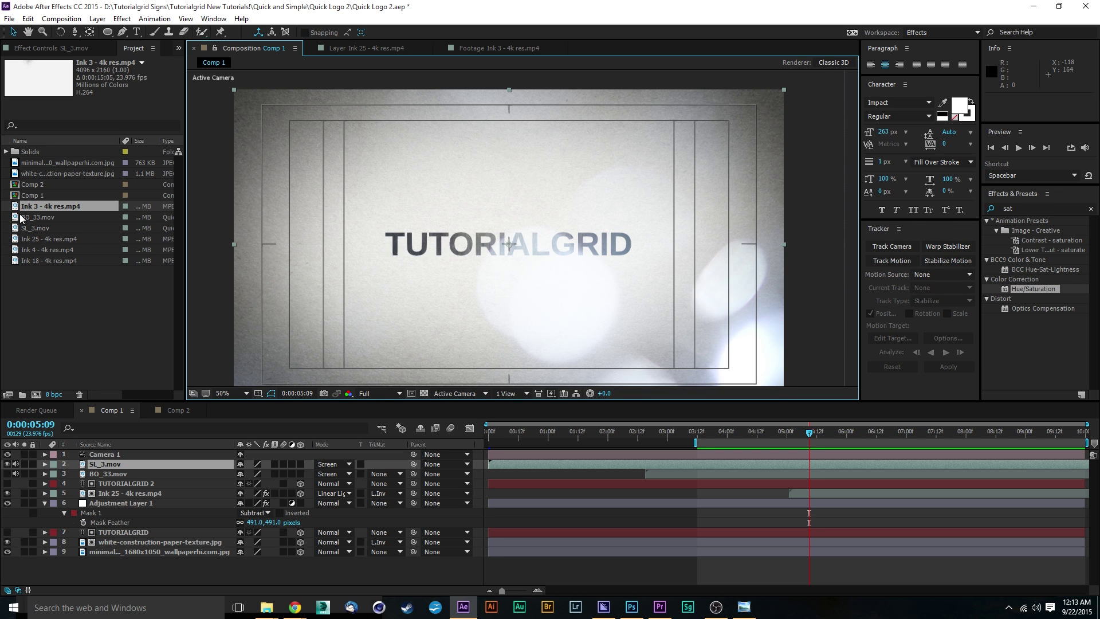
key("shift+period")
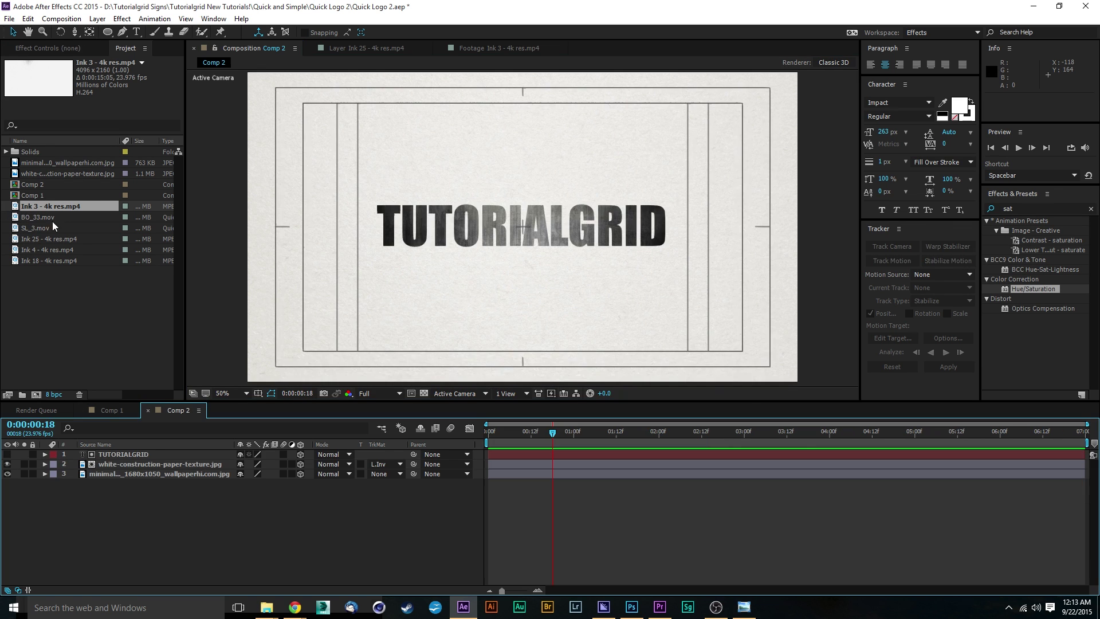
mouse_move(46, 206)
left_mouse_down()
mouse_move(156, 465)
mouse_move(159, 455)
left_mouse_up()
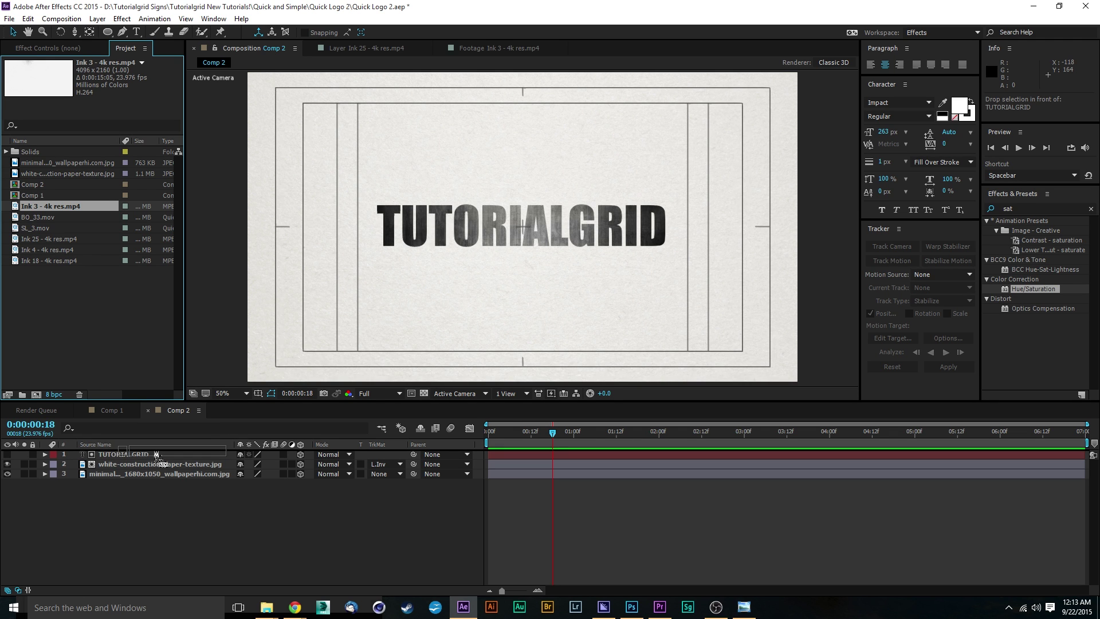
Step: Add Ink 25 - 4k res.mp4 as the top layer and slide it earlier in time
left_click_drag(156, 454, 153, 452)
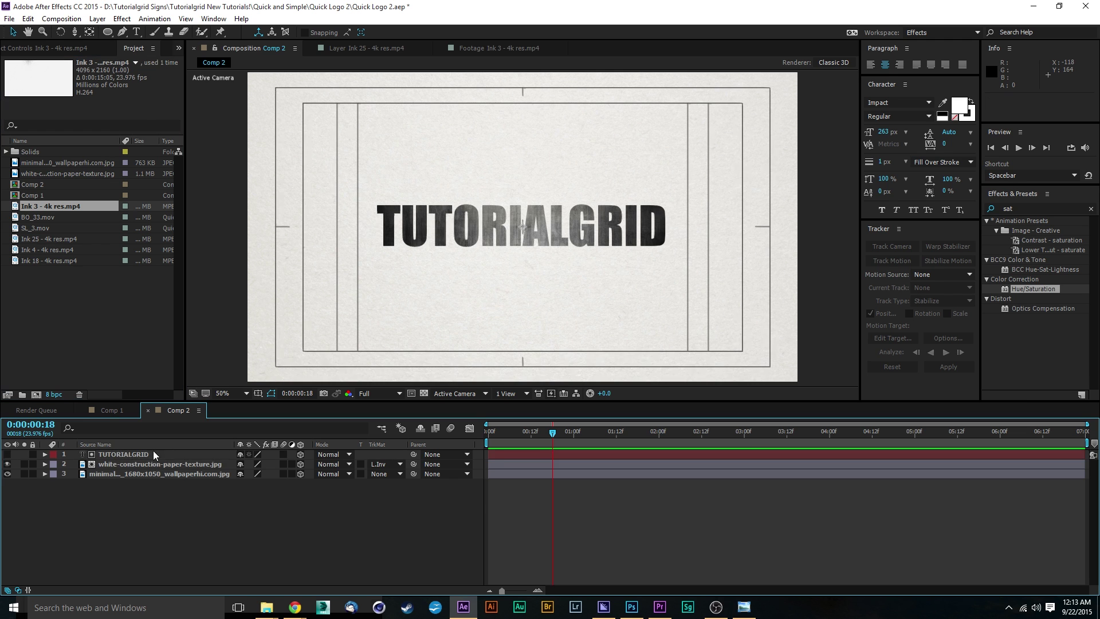
key("ctrl+slash")
scroll(564, 237, "down", 1)
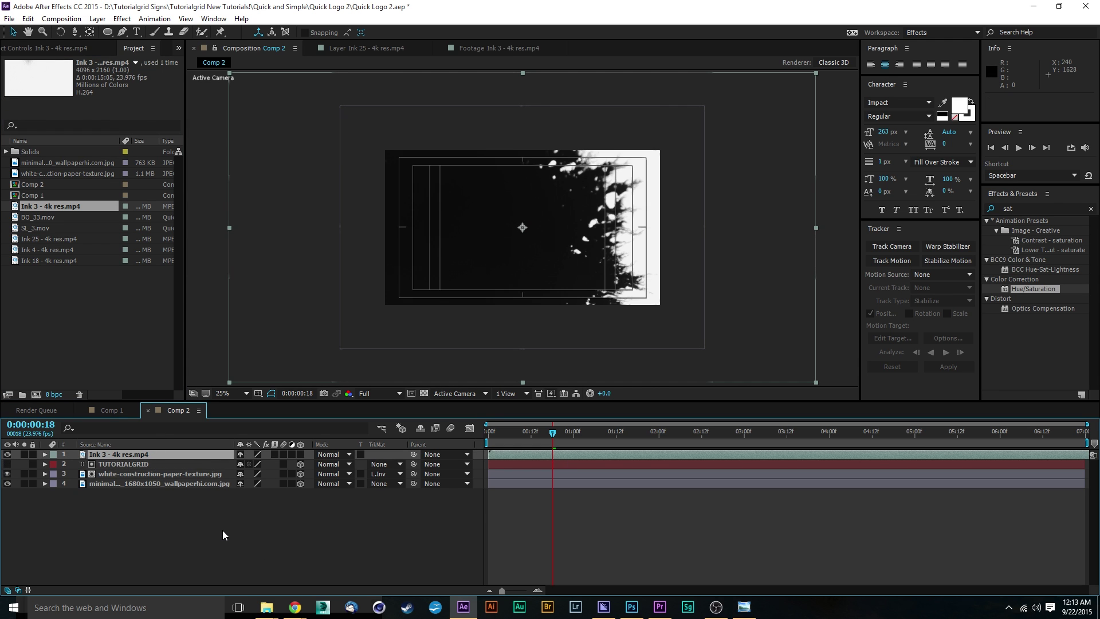
key("ctrl+z")
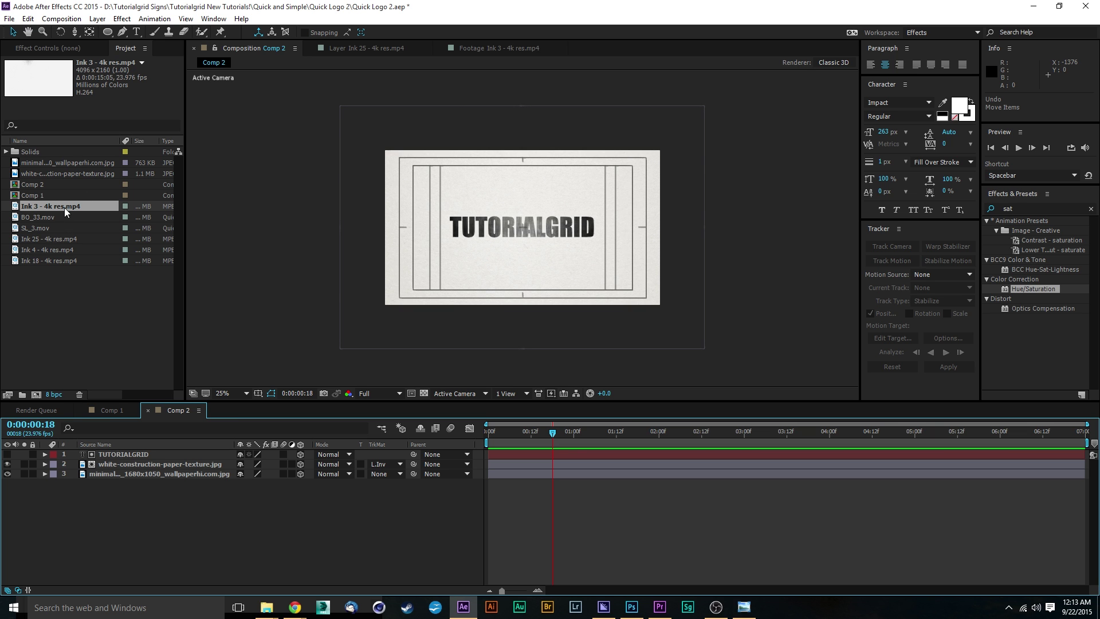
left_click_drag(54, 238, 148, 458)
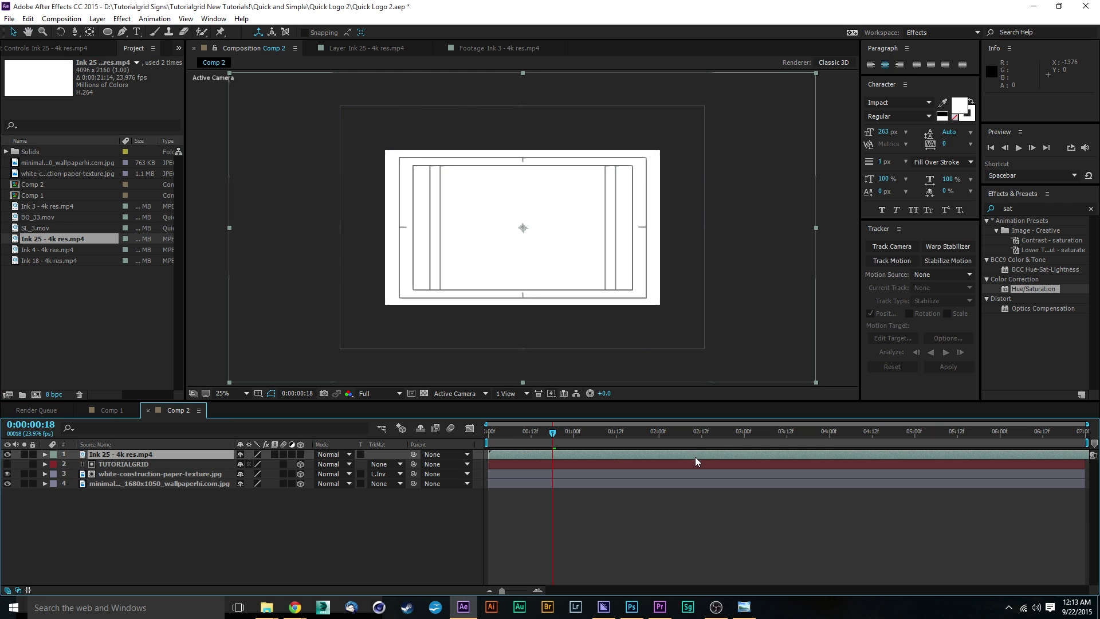
mouse_move(698, 454)
left_mouse_down()
mouse_move(488, 453)
mouse_move(602, 451)
left_mouse_up()
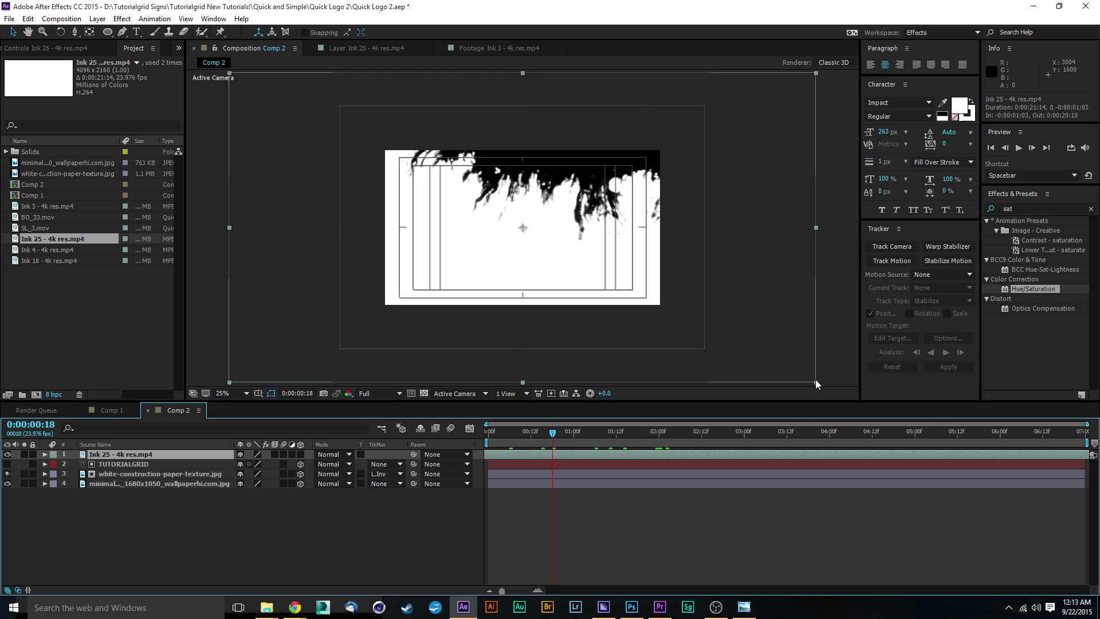
Step: Scale the ink layer to about 52%, preview the splatter, and shift it earlier again
left_click_drag(815, 382, 695, 309)
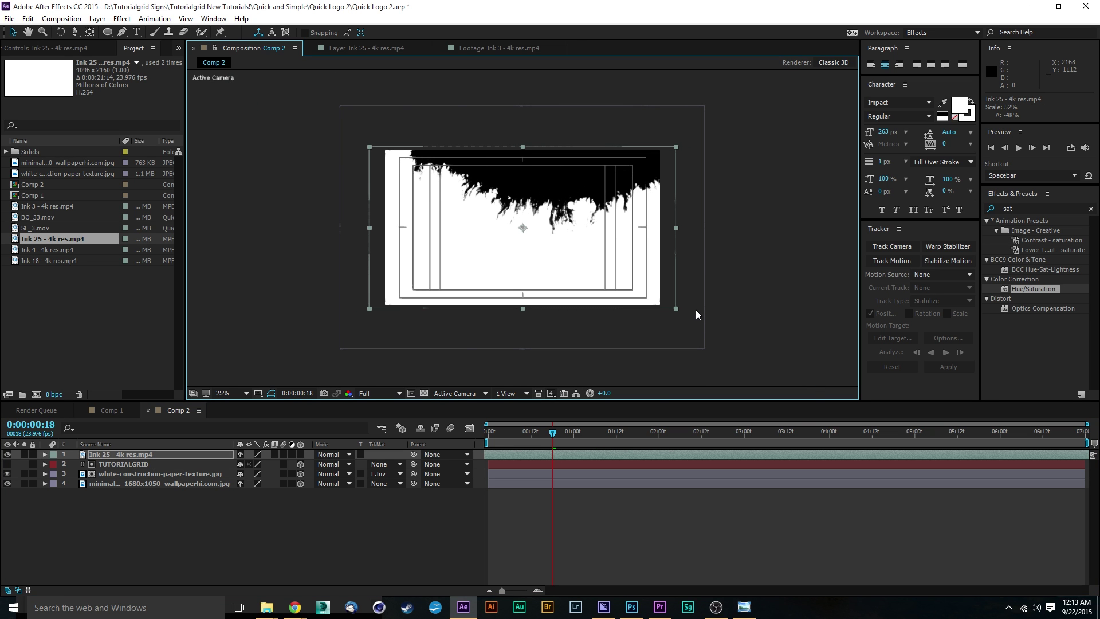
left_click(573, 432)
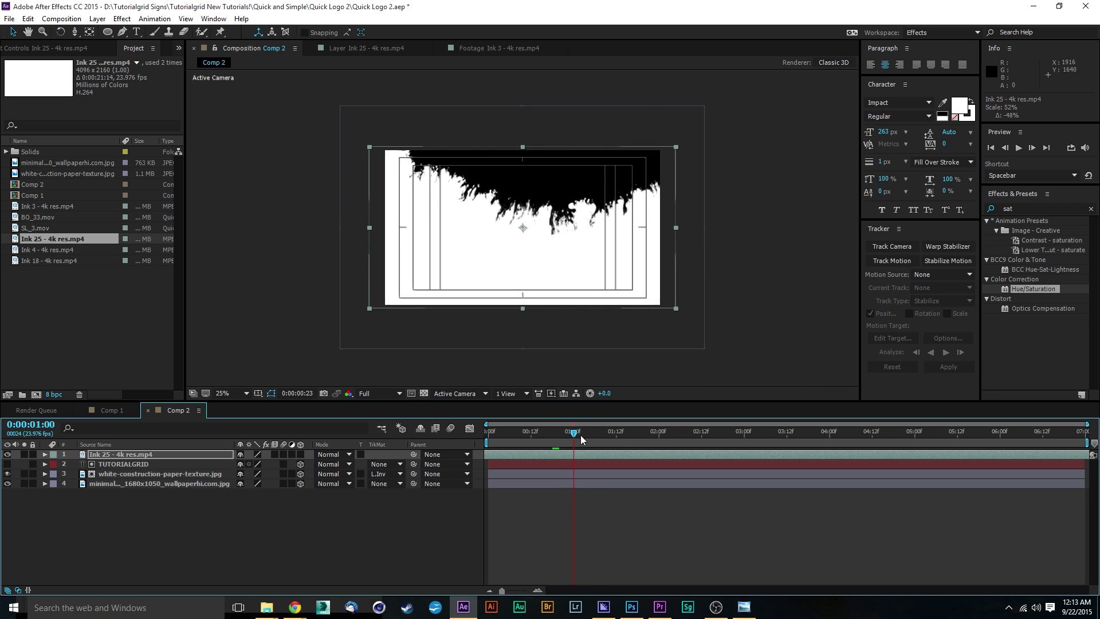
left_click_drag(574, 432, 744, 432)
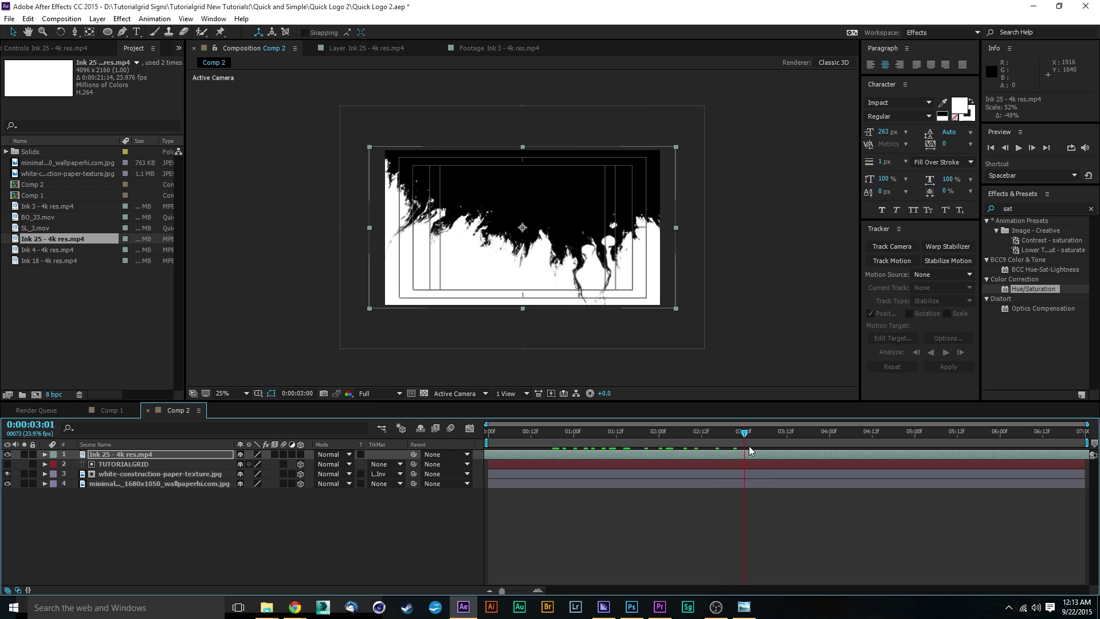
left_click_drag(743, 432, 793, 432)
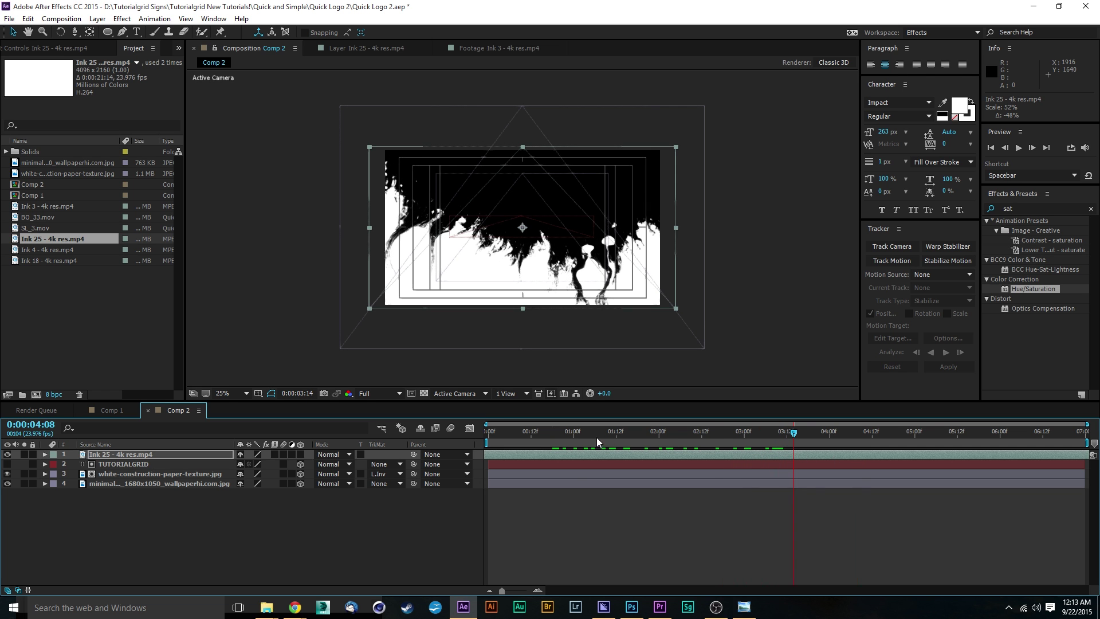
key("space")
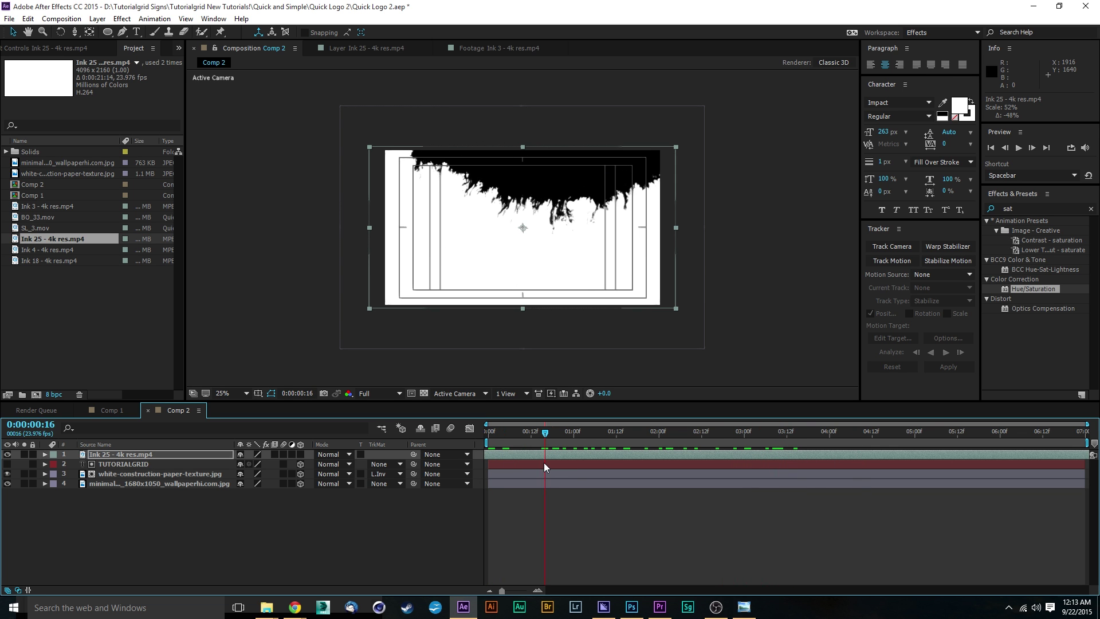
key("space")
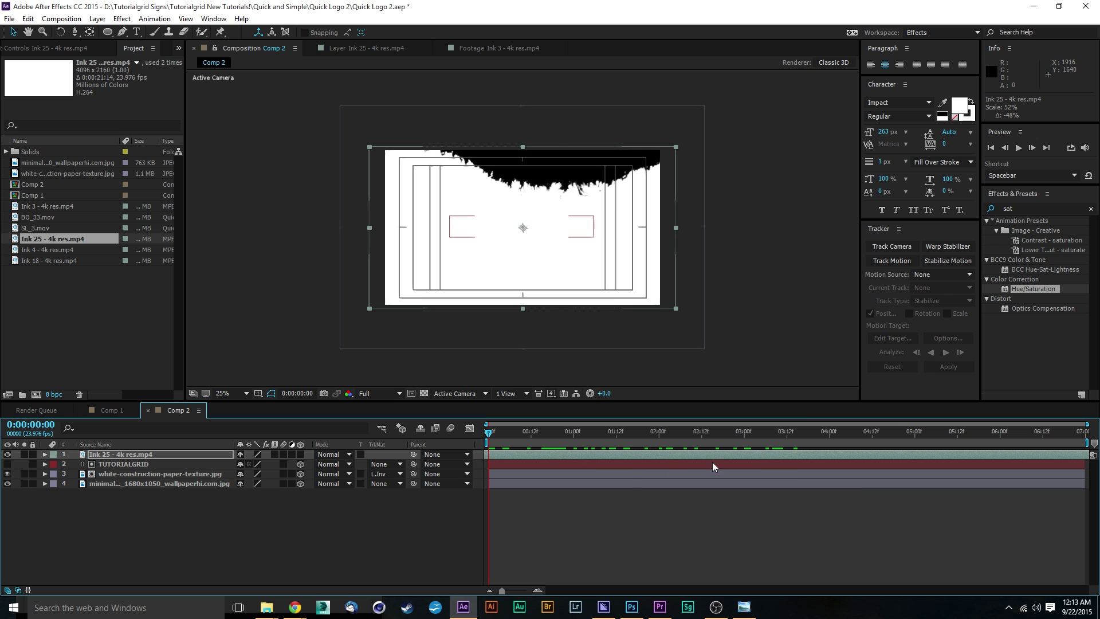
left_click_drag(747, 456, 561, 450)
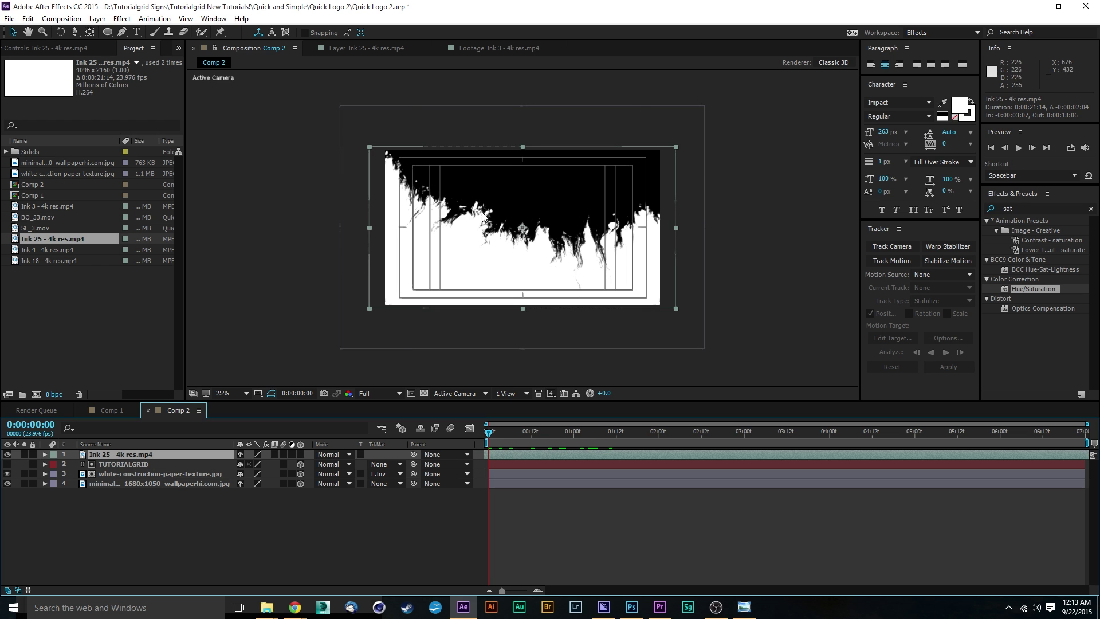
scroll(484, 217, "down", 1)
scroll(484, 219, "up", 2)
scroll(494, 220, "up", 1)
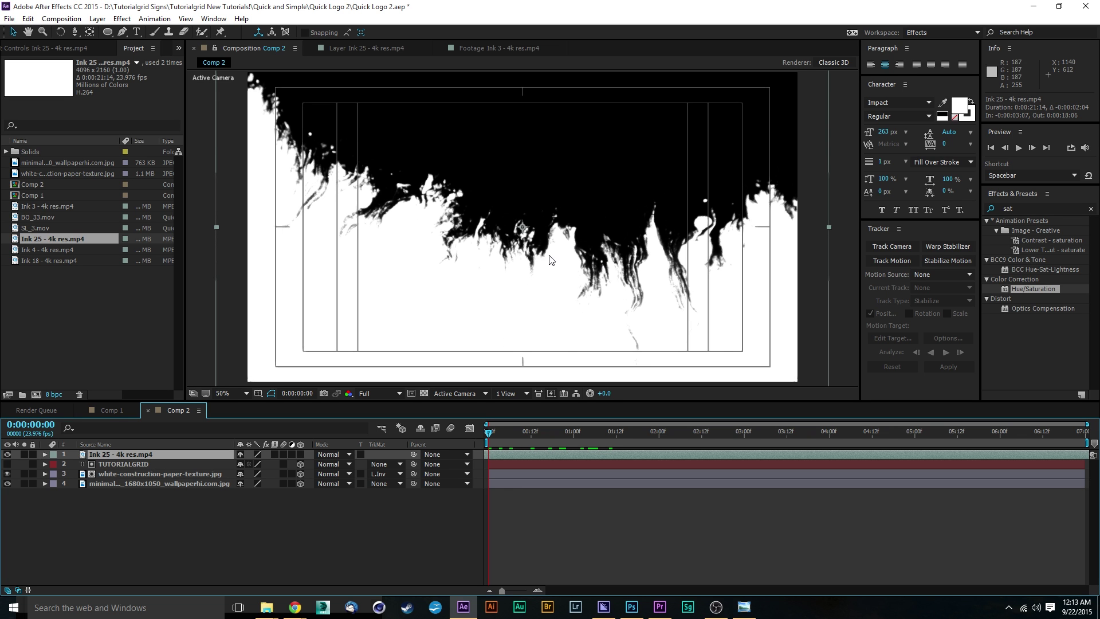
Step: Apply the Invert and UnMult effects to the Ink 25 layer
left_click(1036, 208)
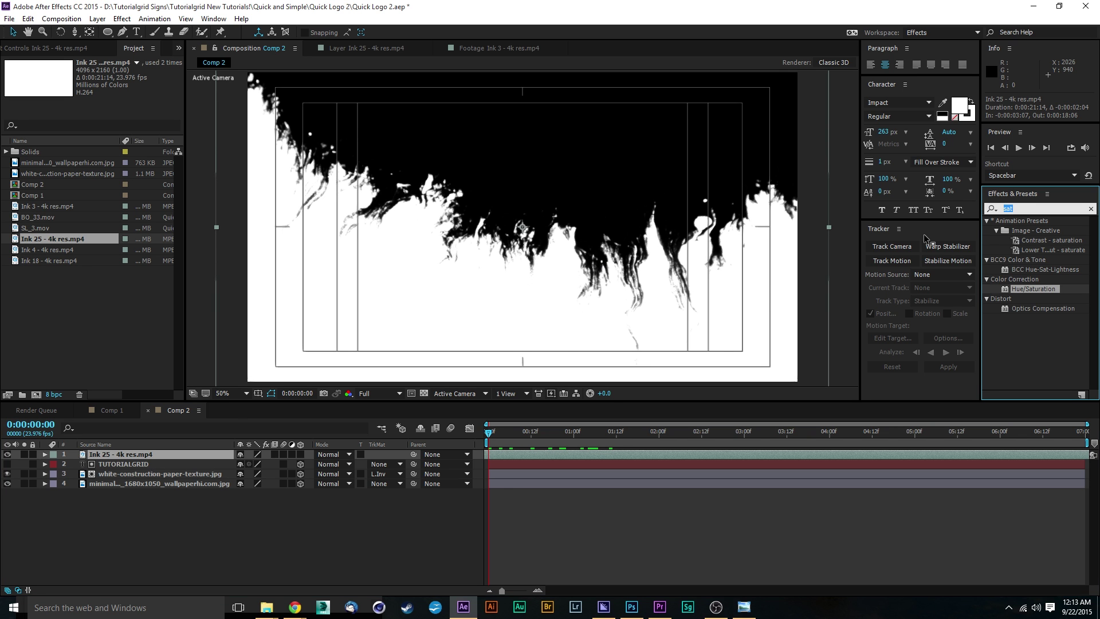
type("invert")
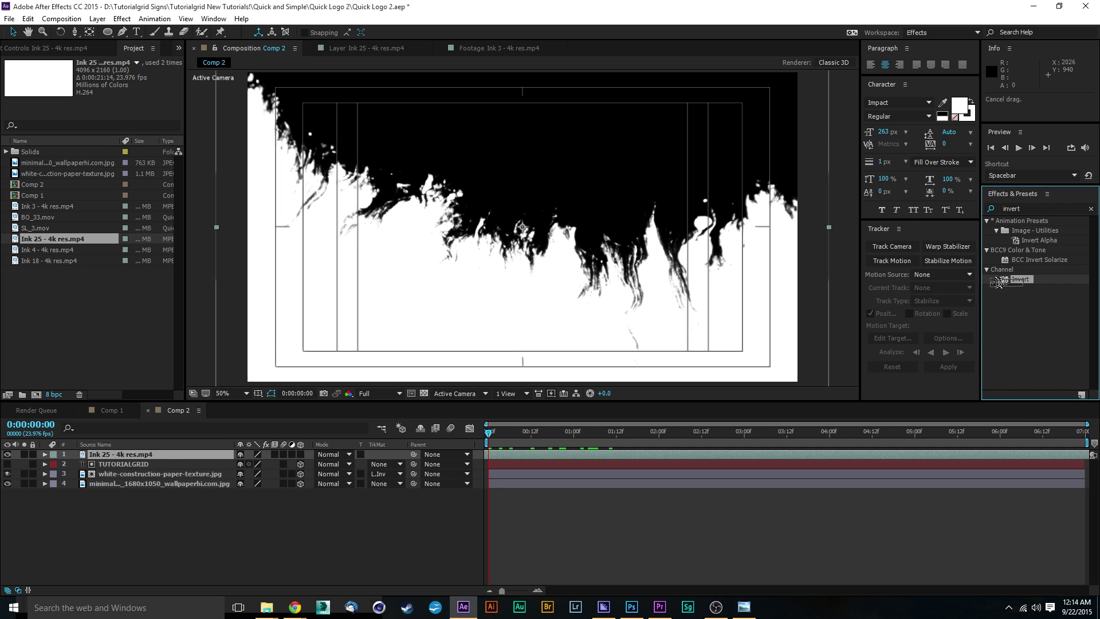
left_click_drag(1017, 279, 169, 453)
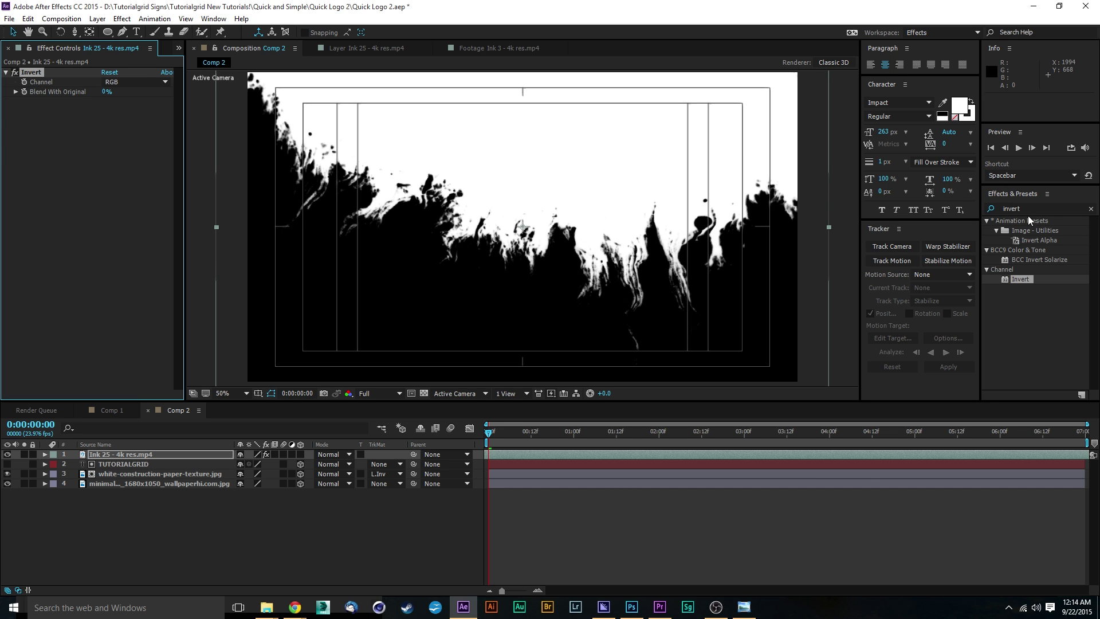
double_click(1014, 209)
type("unmu")
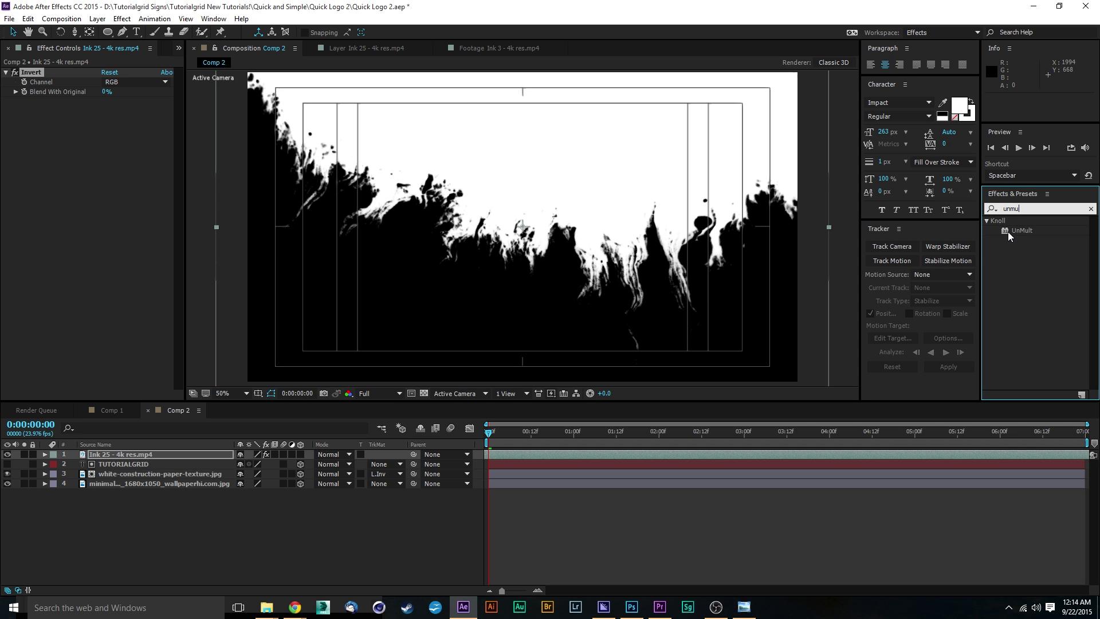
left_click_drag(1008, 231, 165, 456)
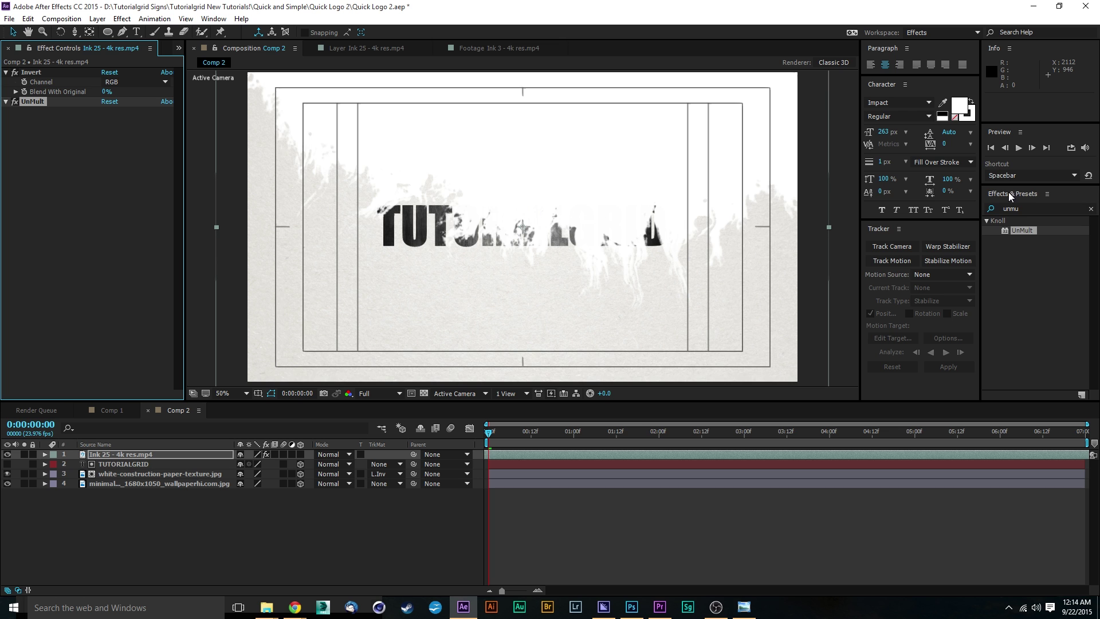
Step: Add Hue/Saturation to Ink 25 with Colorize on and Colorize Saturation at 95
double_click(1013, 208)
key("BackSpace")
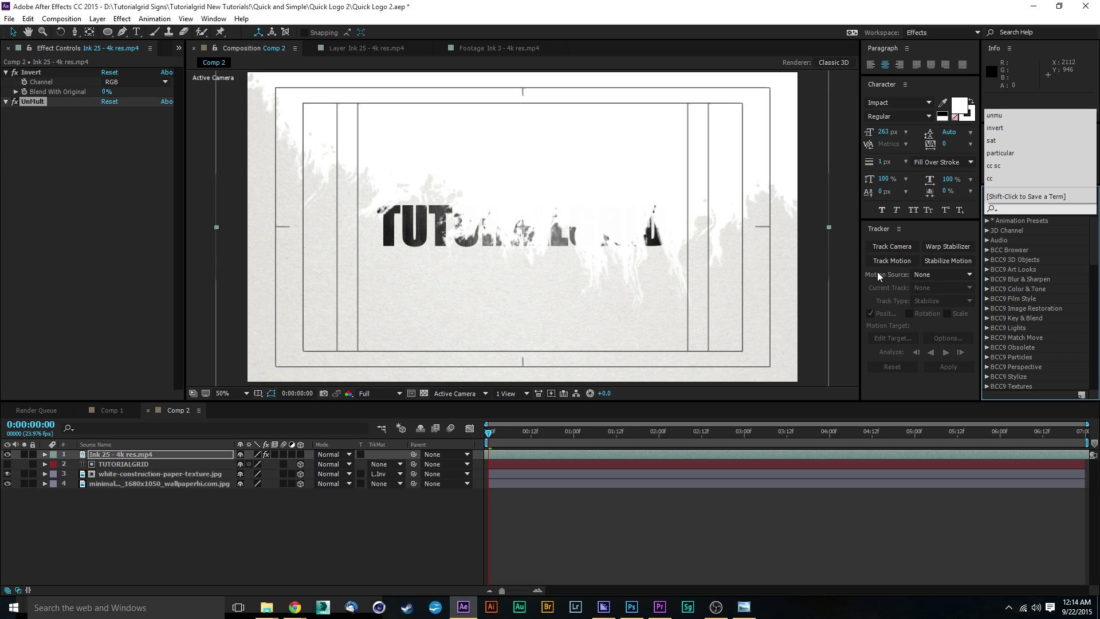
type("sat")
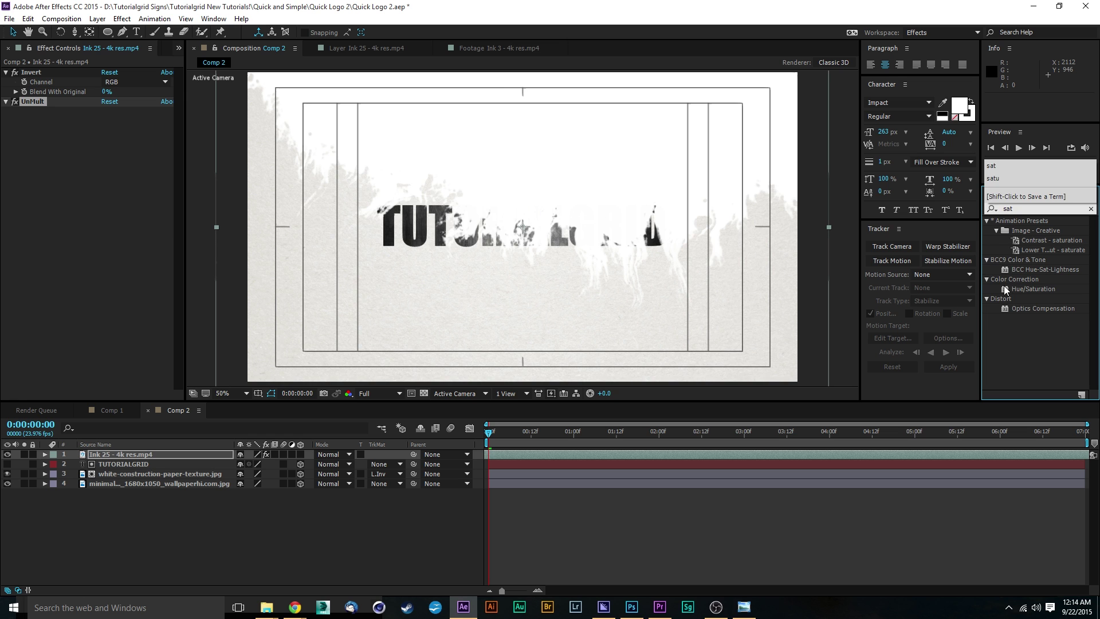
left_click_drag(1023, 289, 172, 454)
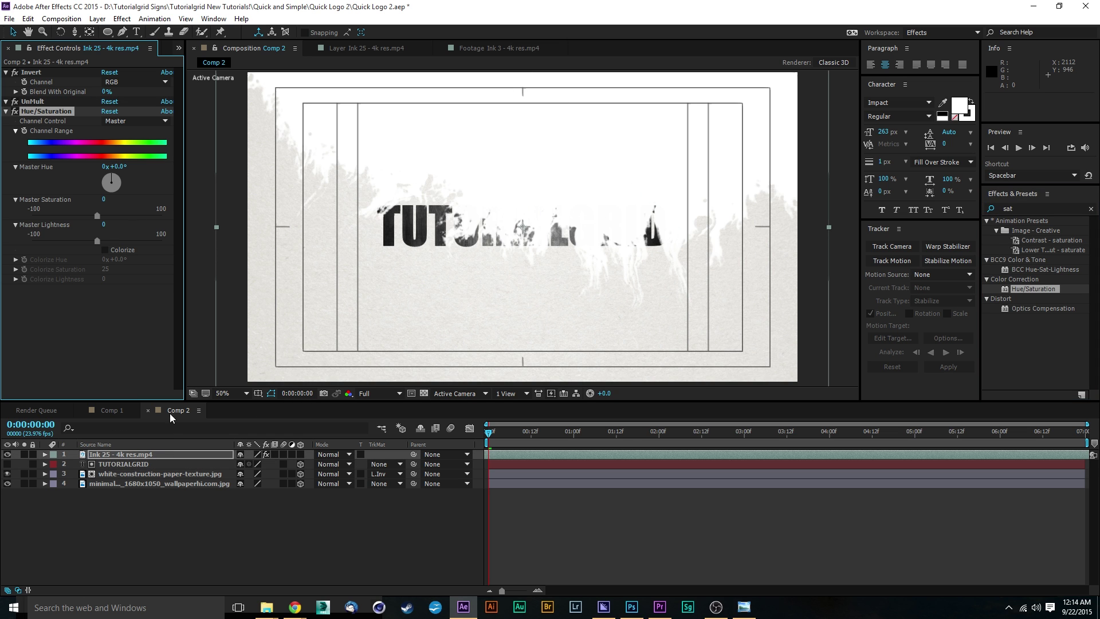
left_click(105, 249)
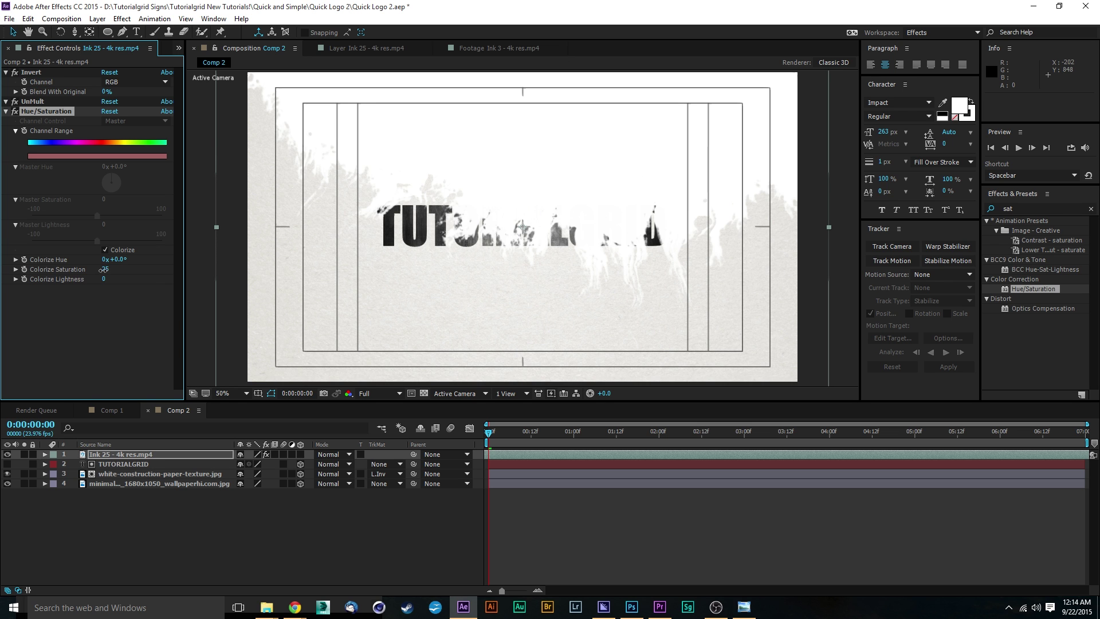
left_click_drag(140, 272, 62, 282)
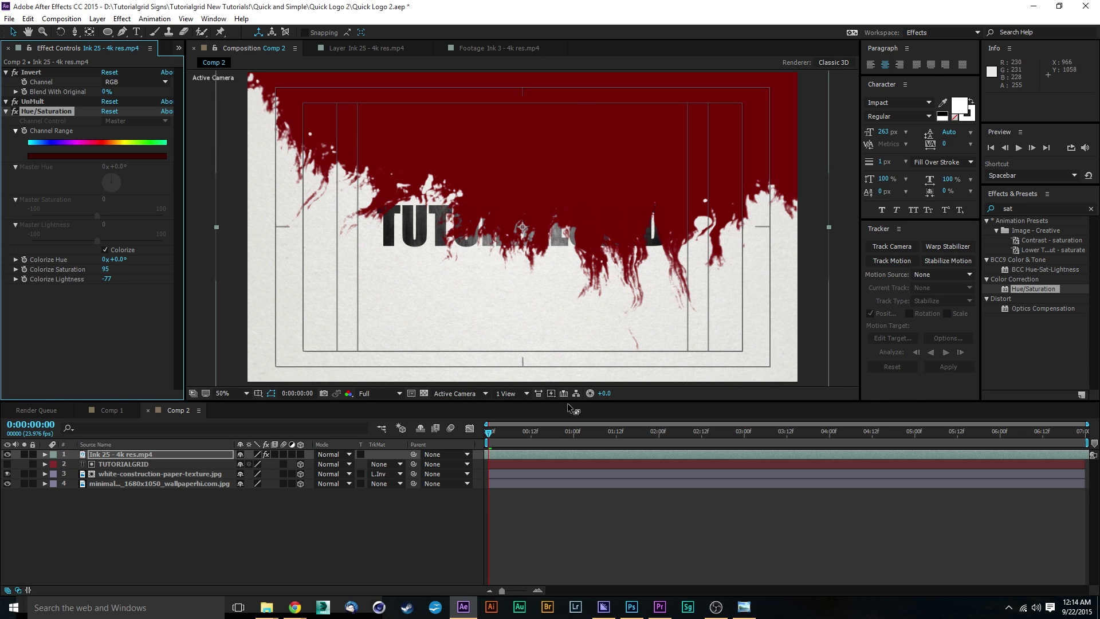
scroll(450, 166, "down", 1)
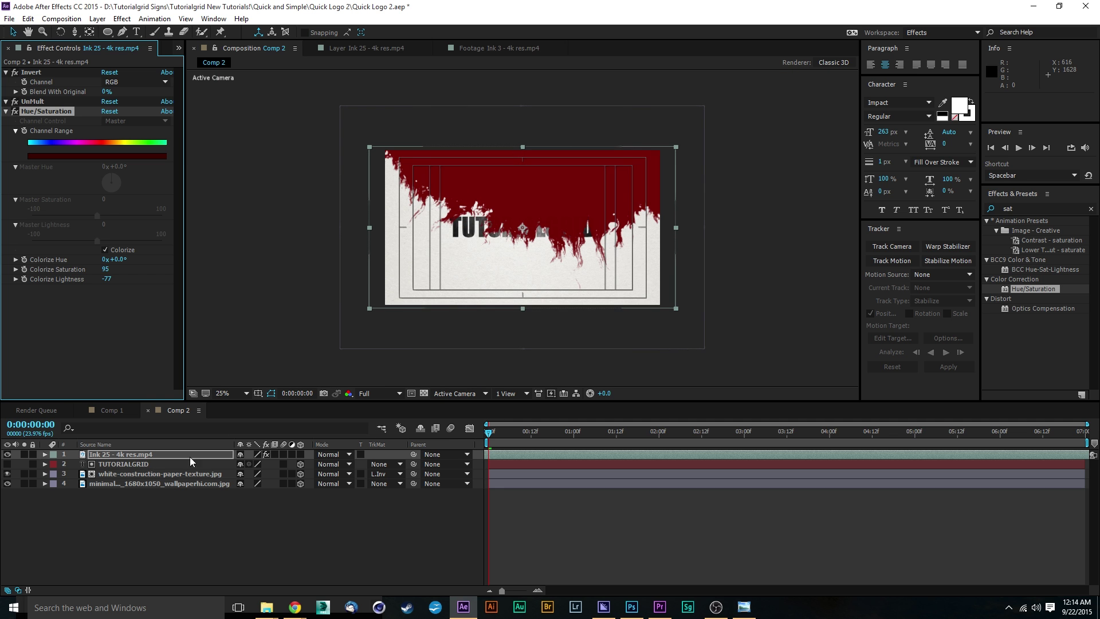
scroll(540, 264, "up", 1)
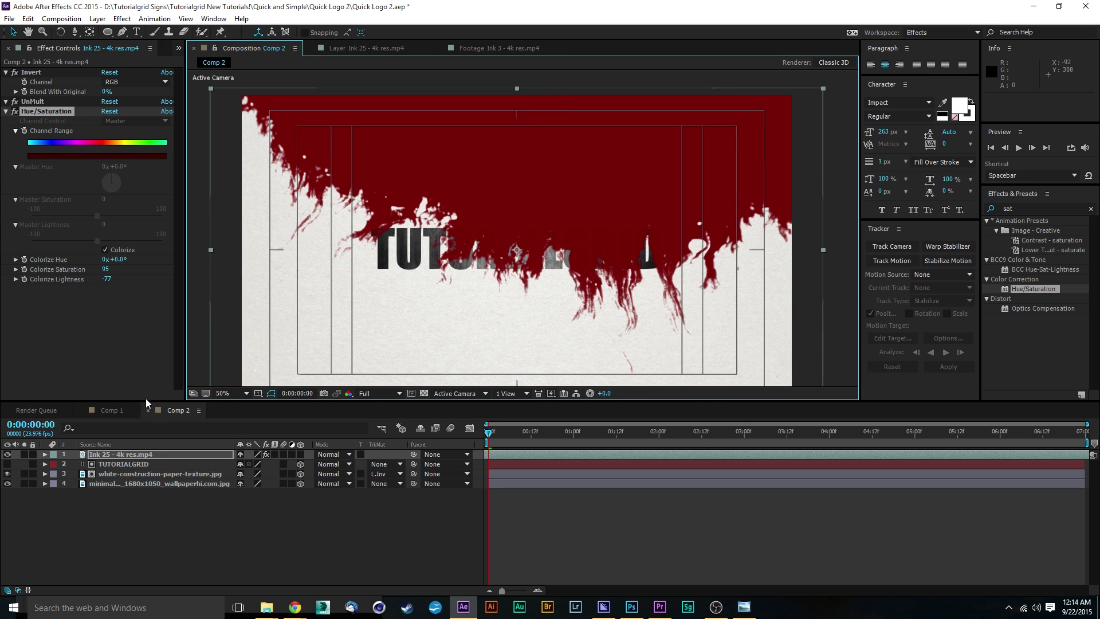
left_click(186, 464)
Step: Set the ink layer's blending mode to Overlay, then cycle modes, ending on Hard Light
left_click(336, 454)
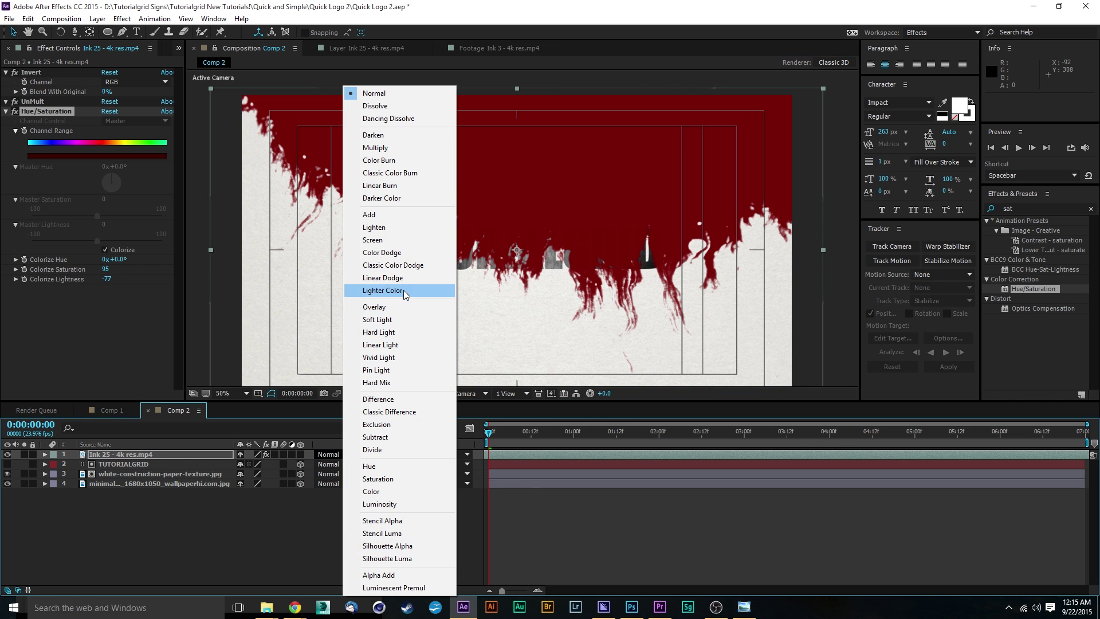
left_click(400, 309)
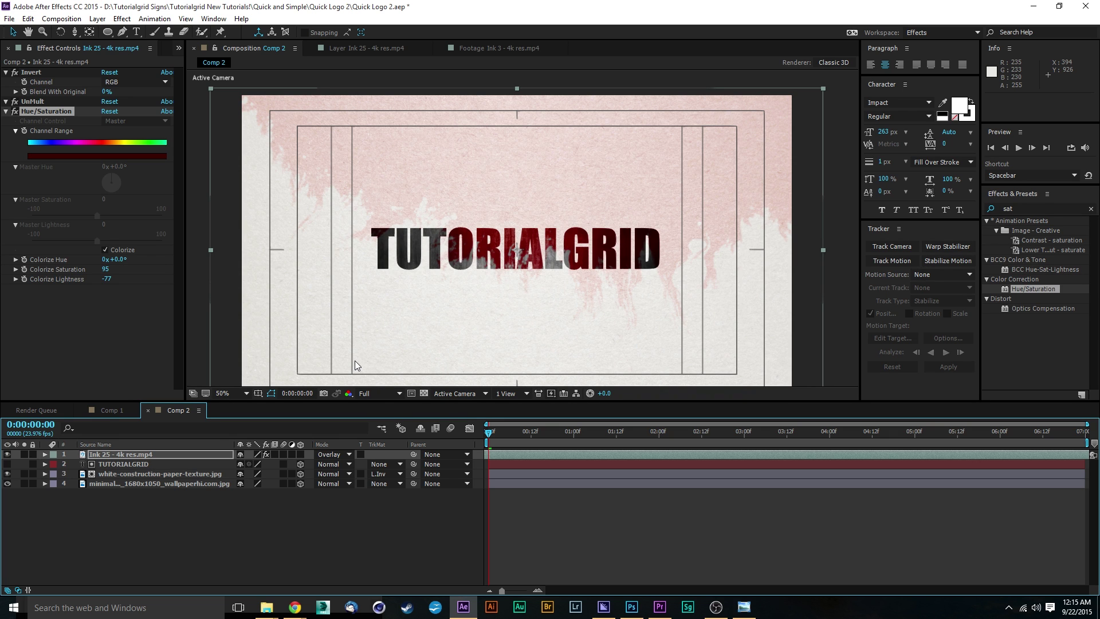
key("shift+equal")
key("shift+equal")
key("shift+equal")
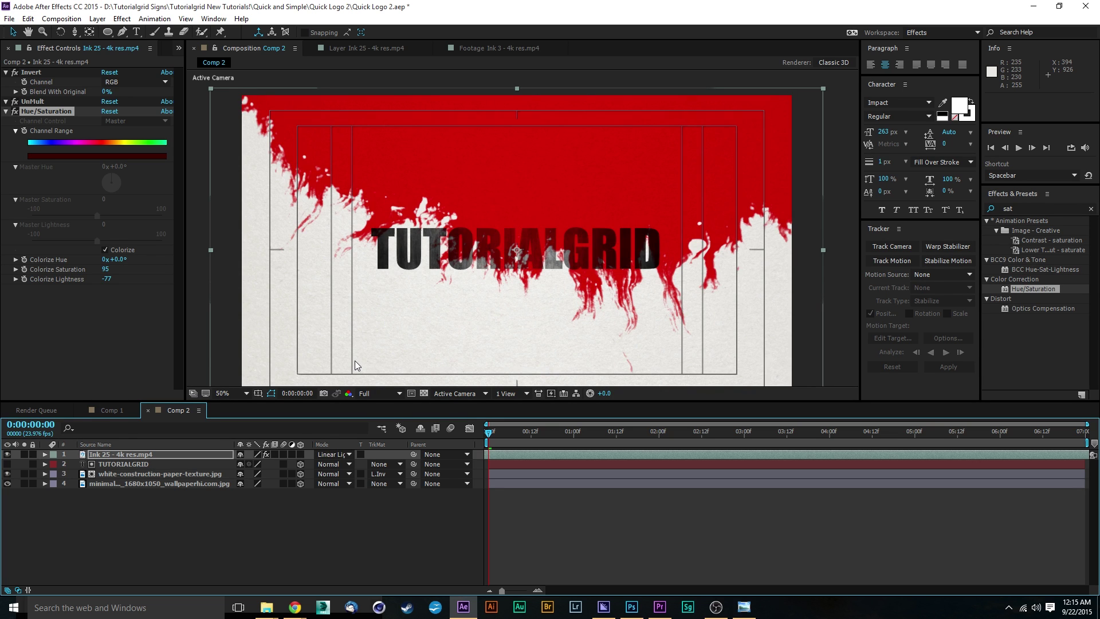
key("shift+equal")
key("shift+equal")
key("shift+equal")
key("shift+equal")
key("shift+equal")
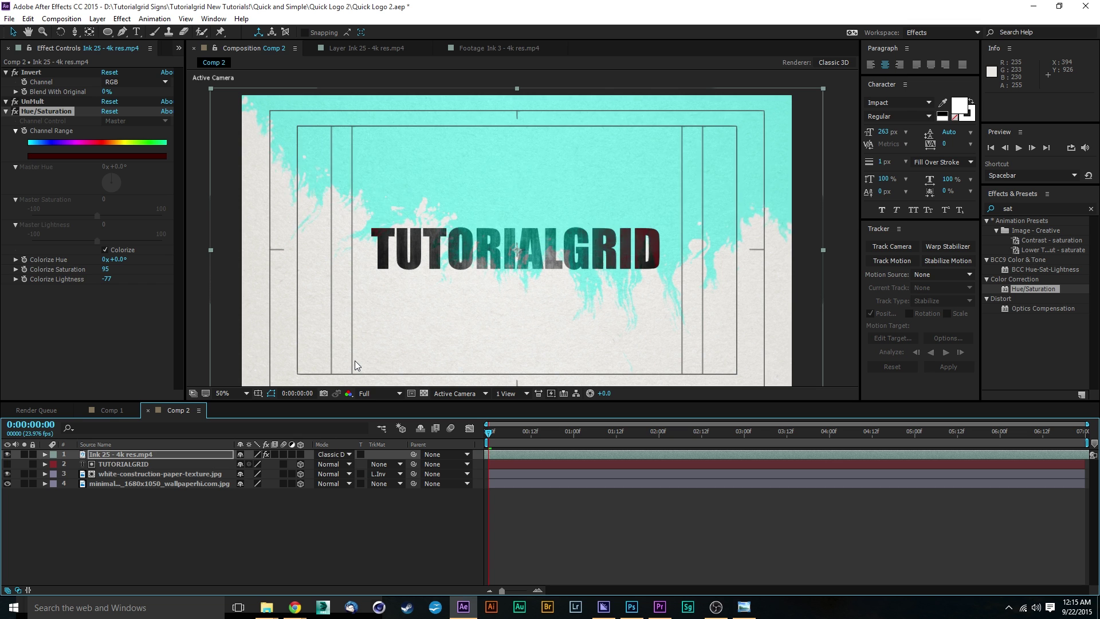
key("shift+minus")
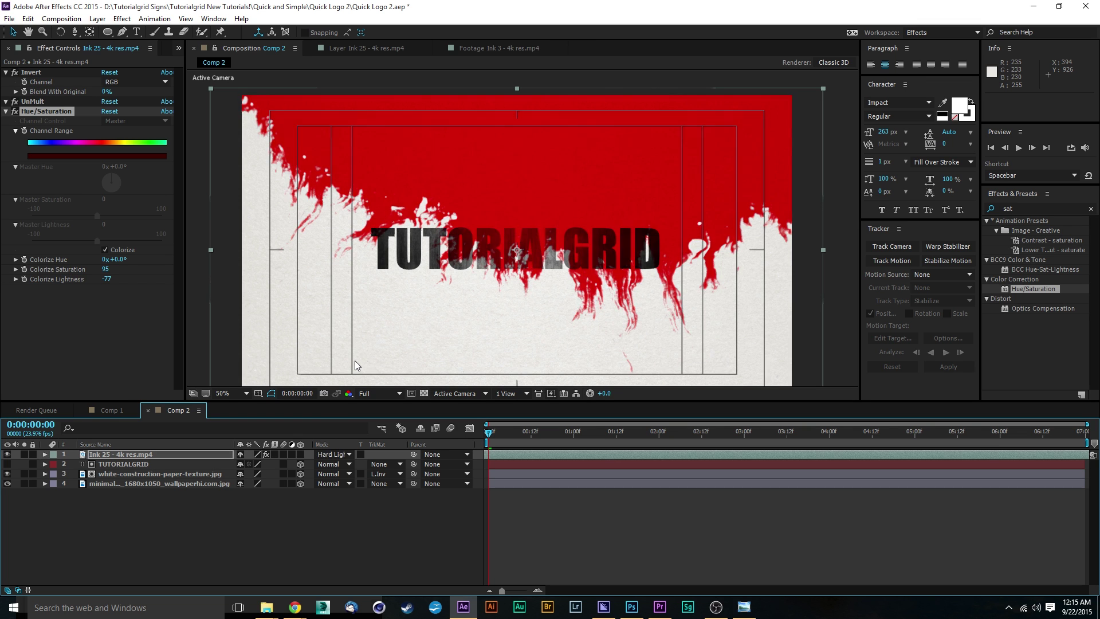
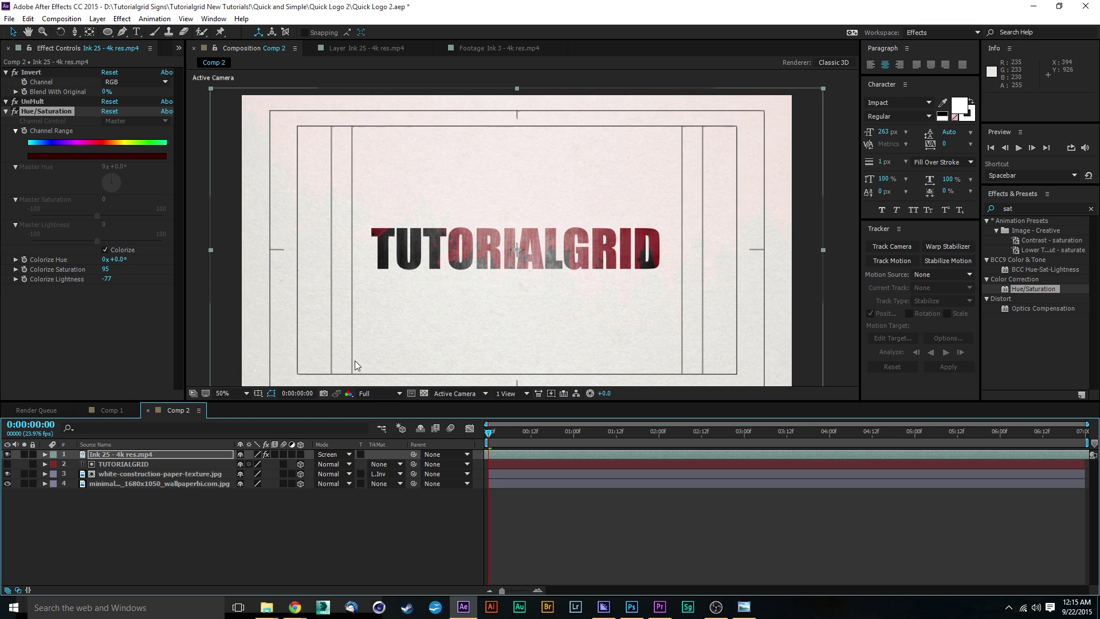
Step: Cycle the Ink 25 layer's blend modes and settle on Linear Burn
key("shift+minus")
key("shift+minus")
key("shift+minus")
key("shift+minus")
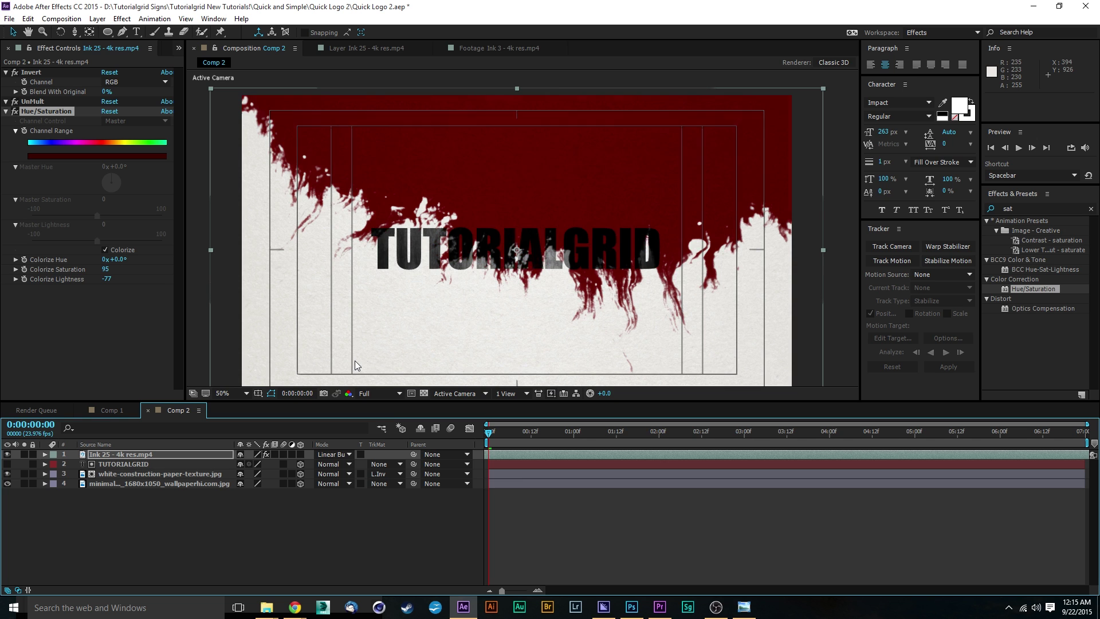
key("shift+minus")
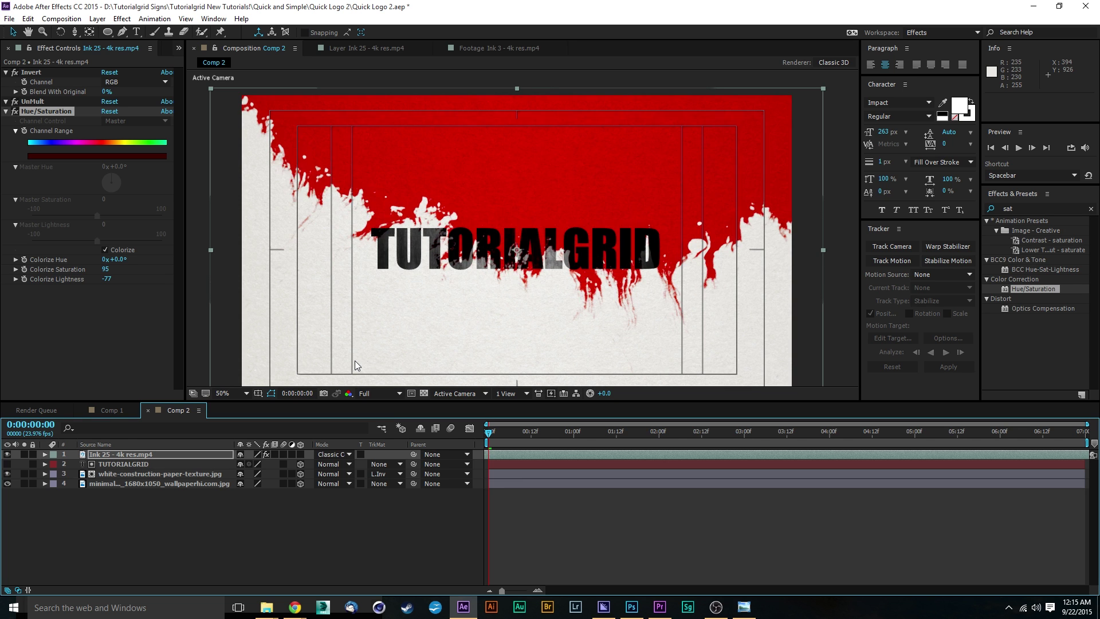
key("shift+equal")
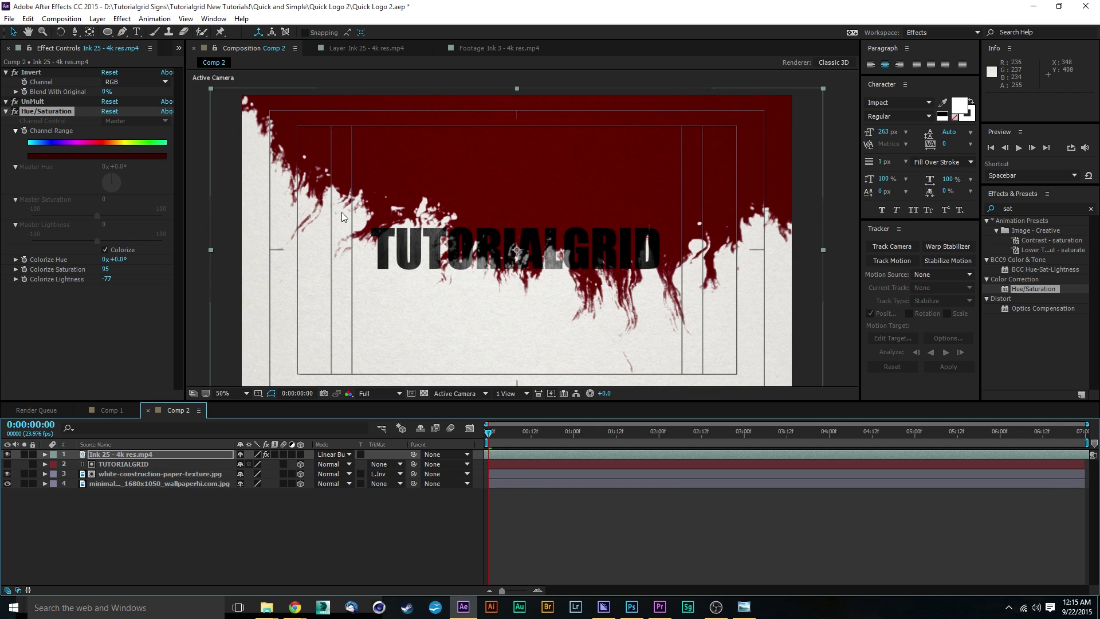
left_click(348, 455)
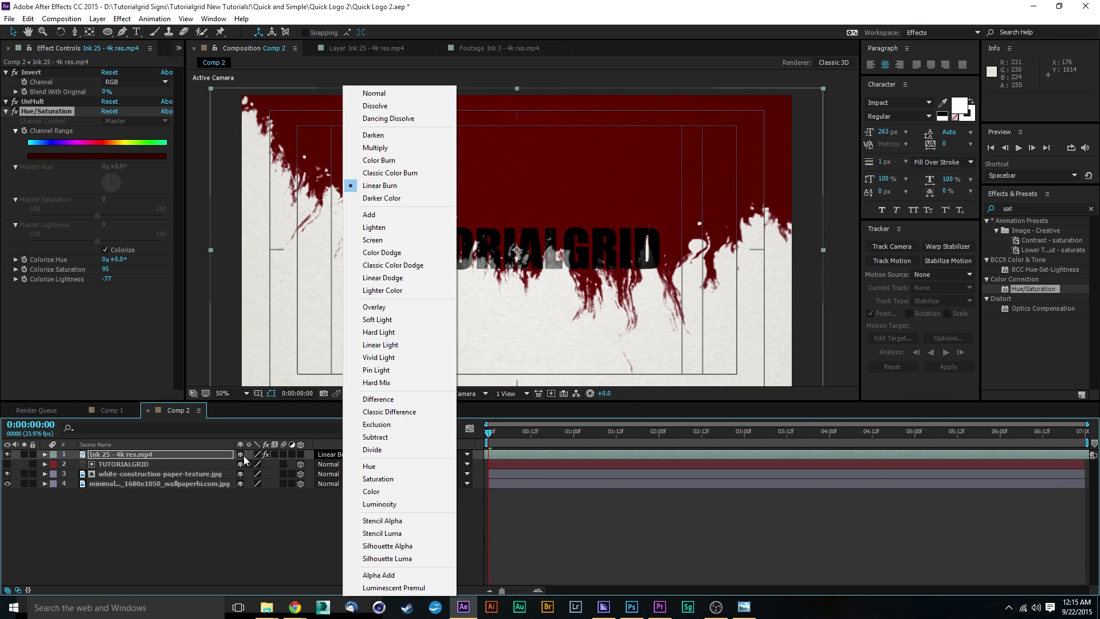
left_click(208, 532)
left_click(183, 454)
Step: Duplicate the TUTORIALGRID layer and move the copy to the top of the stack
left_click(143, 465)
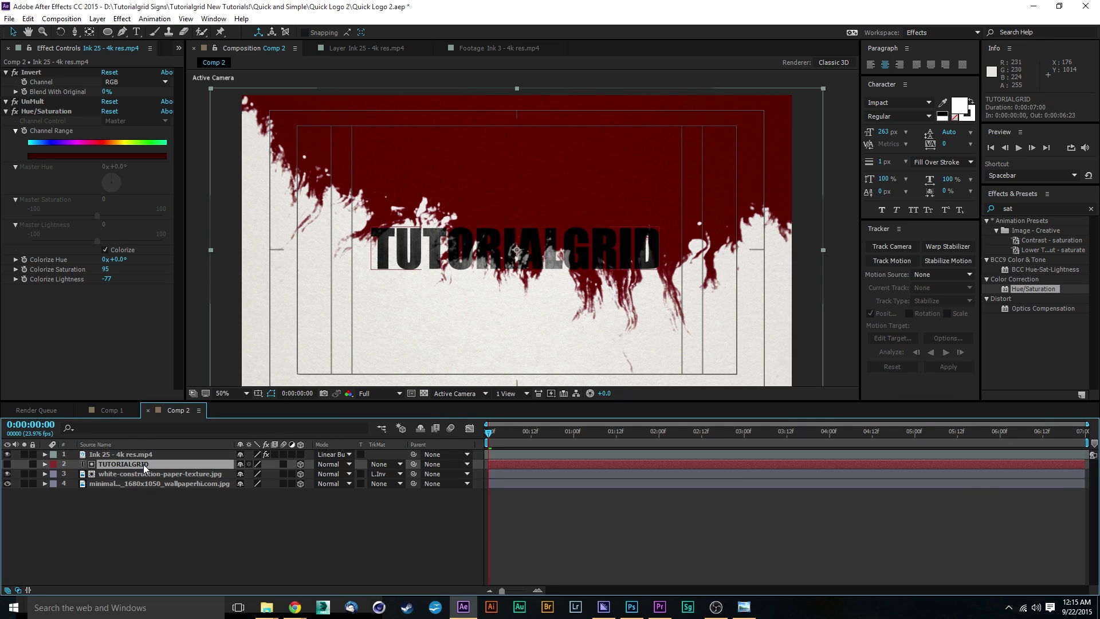
key("ctrl+d")
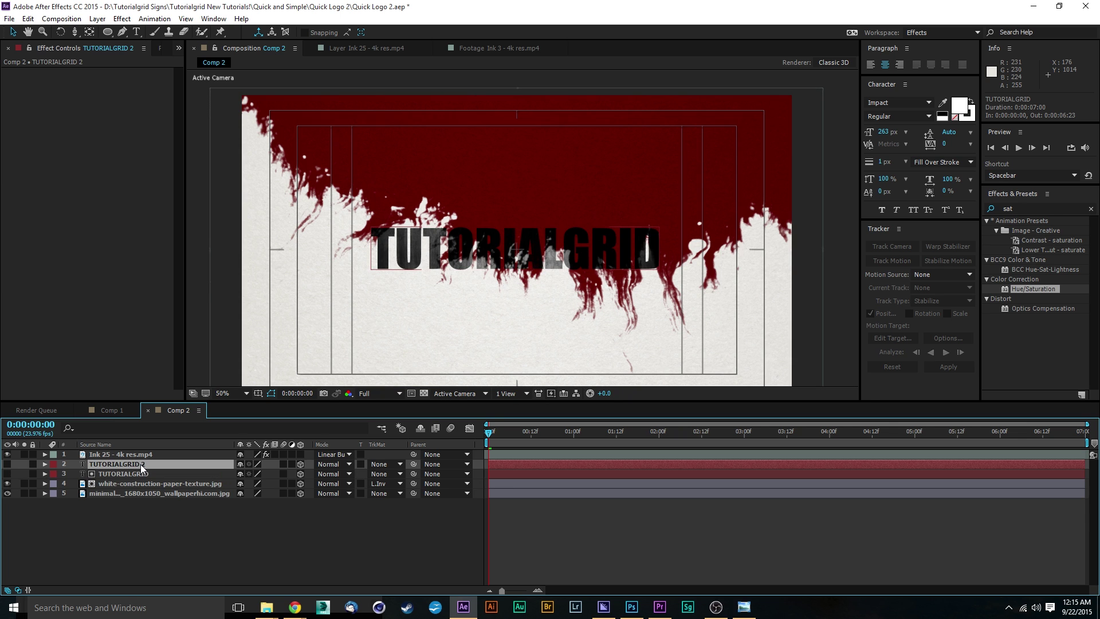
key("ctrl+]")
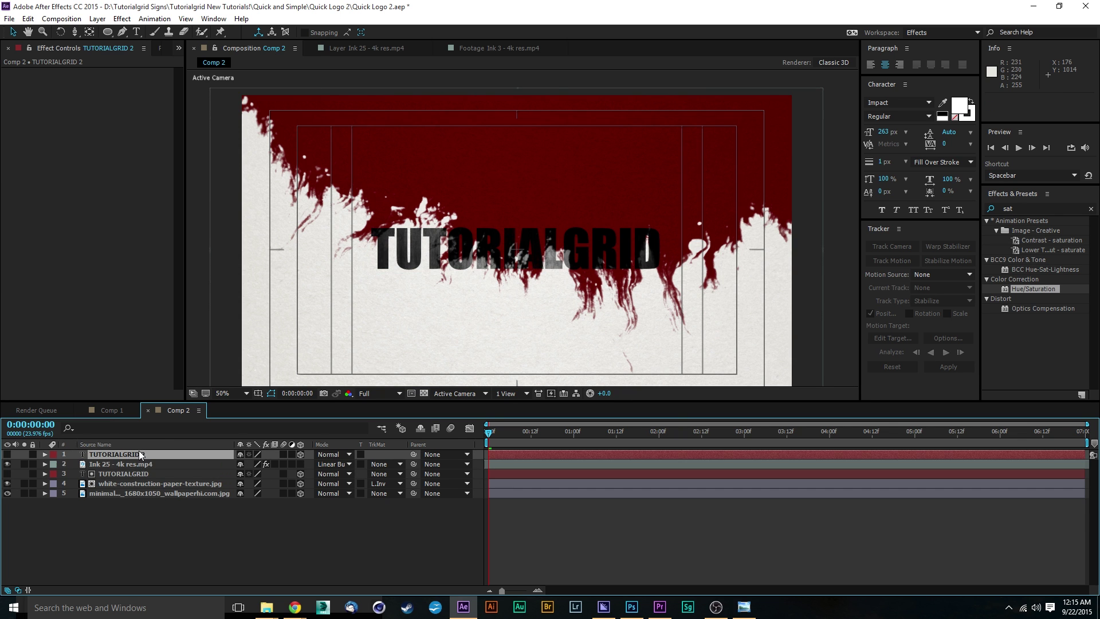
Step: Set Ink 25's track matte to Luma Inverted Matte using the logo copy
left_click(138, 465)
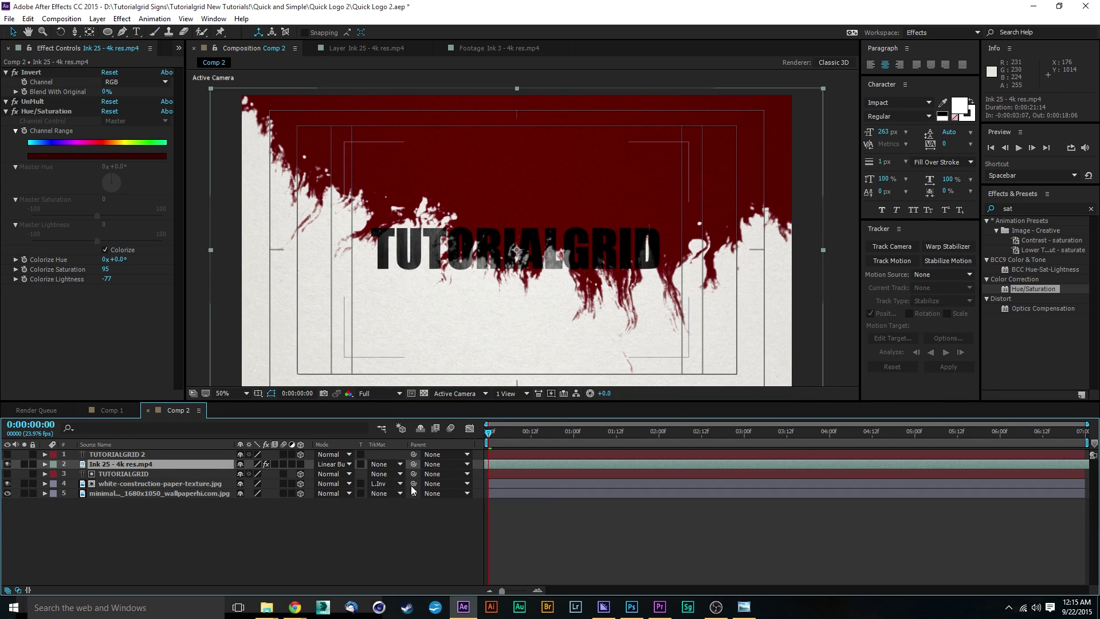
left_click(384, 465)
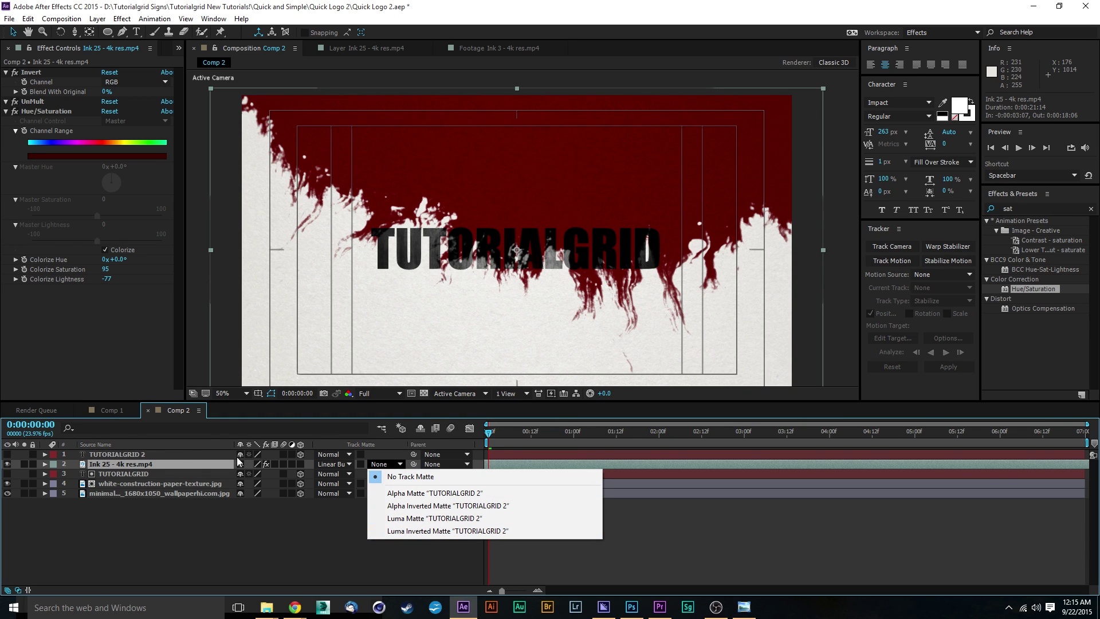
left_click(438, 532)
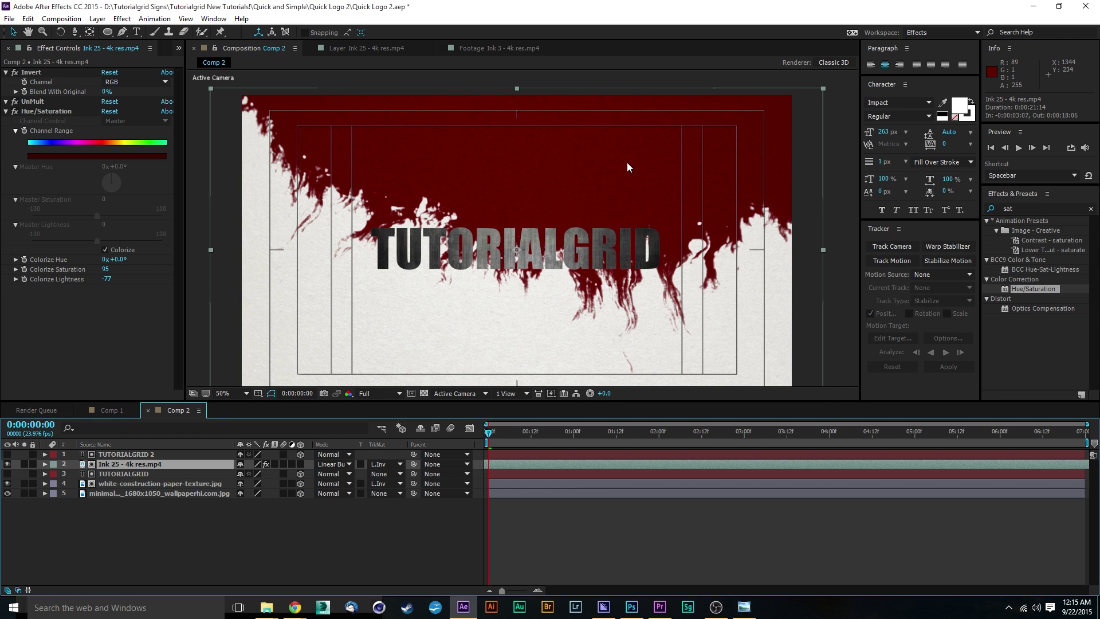
scroll(504, 212, "down", 2)
scroll(504, 211, "up", 2)
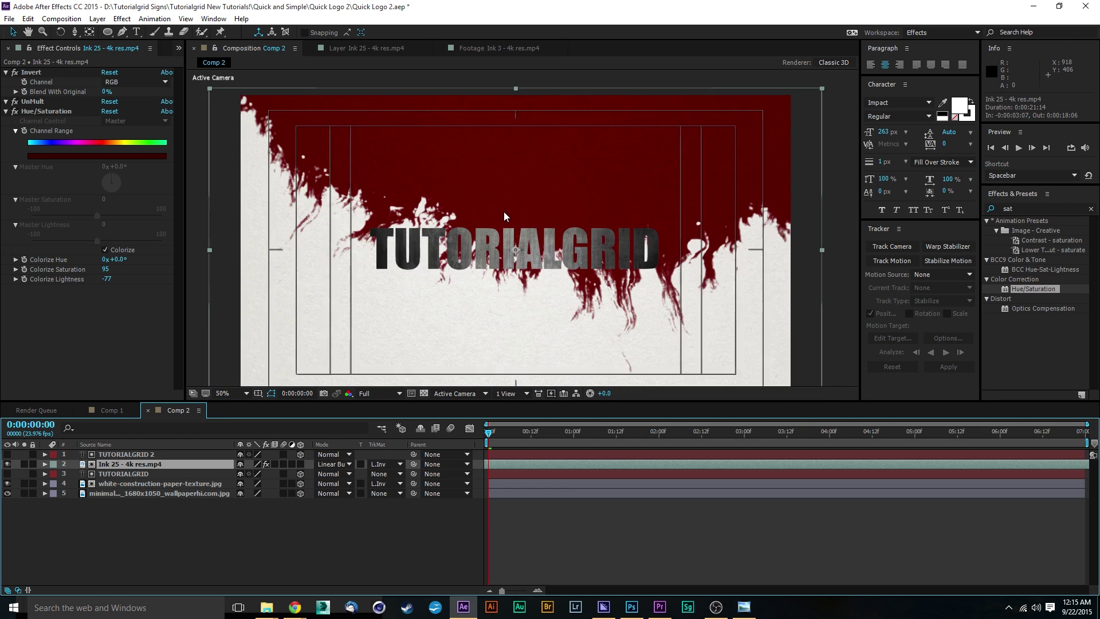
scroll(504, 212, "up", 1)
scroll(504, 211, "down", 1)
scroll(502, 212, "down", 1)
scroll(503, 211, "up", 3)
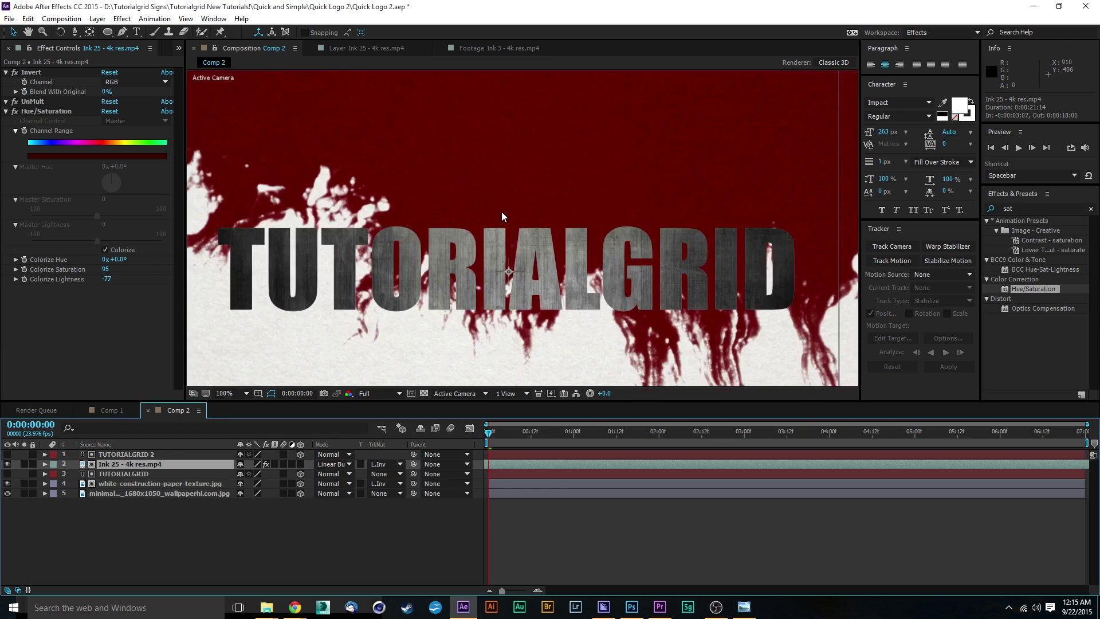
scroll(501, 211, "down", 2)
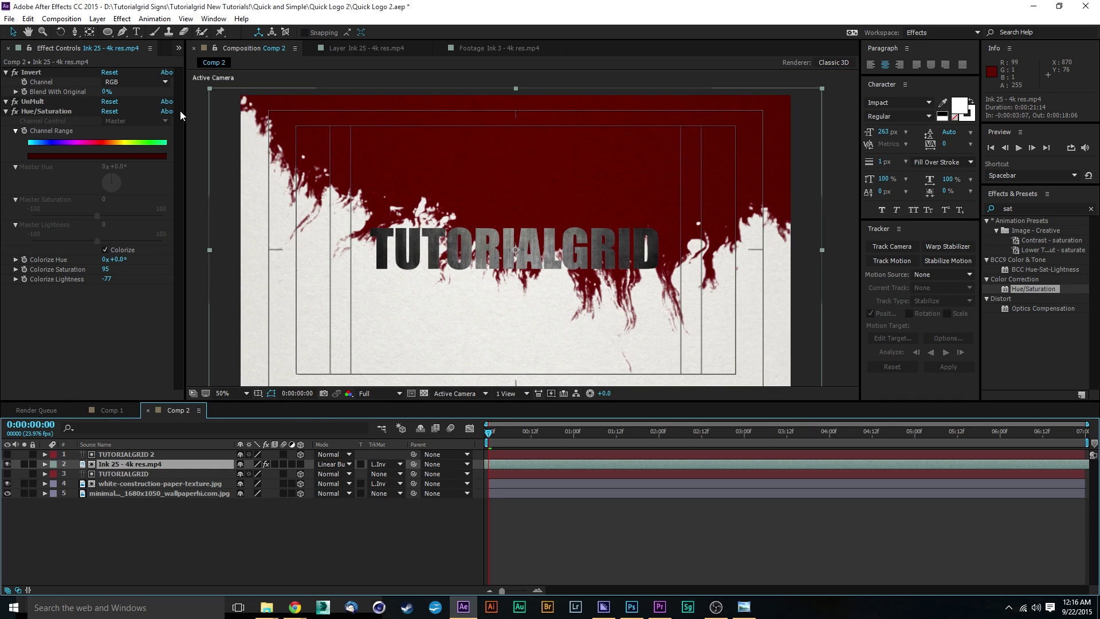
Step: Add Camera 1 to Comp 2 with the 20mm preset
left_click(97, 19)
mouse_move(112, 31)
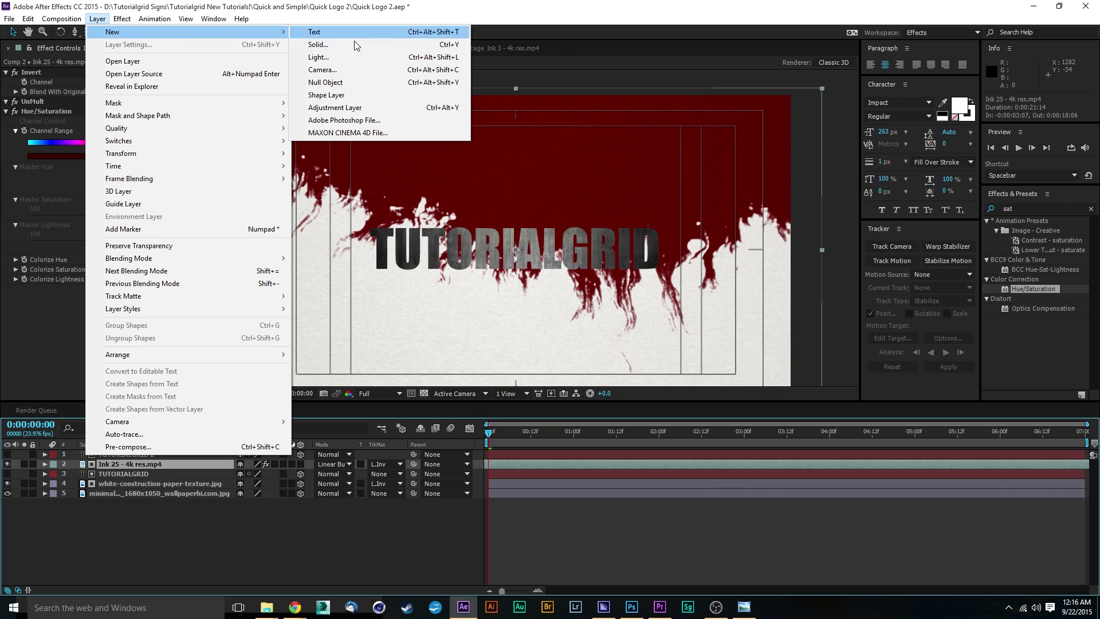
left_click(343, 70)
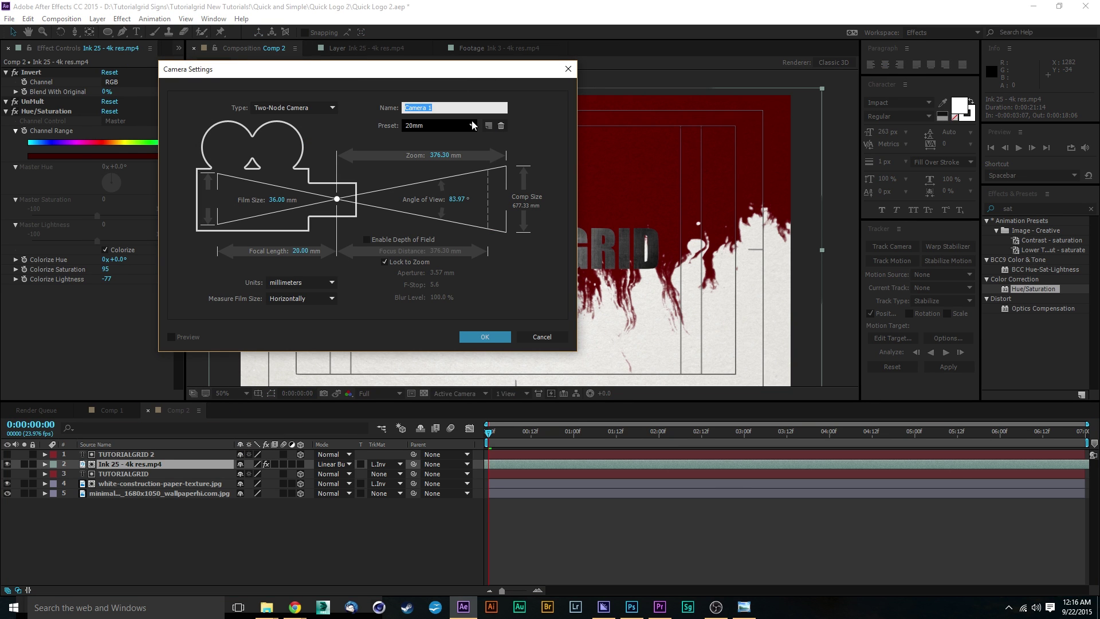
left_click(483, 337)
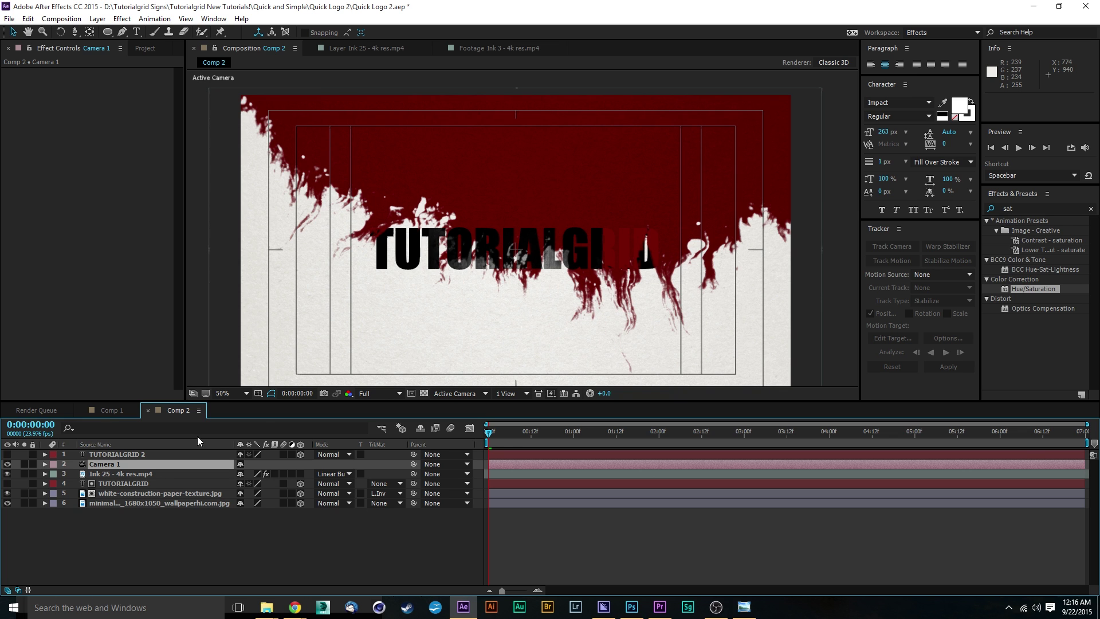
Step: Scale up the background wallpaper layer
left_click(160, 501)
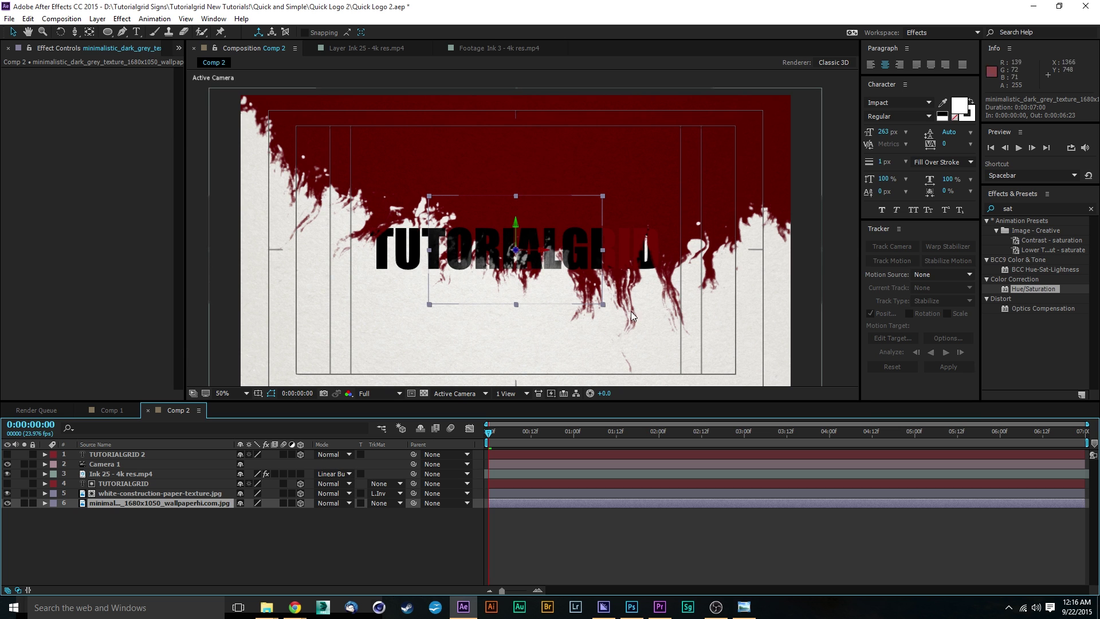
mouse_move(604, 307)
left_mouse_down()
mouse_move(679, 351)
mouse_move(729, 416)
left_mouse_up()
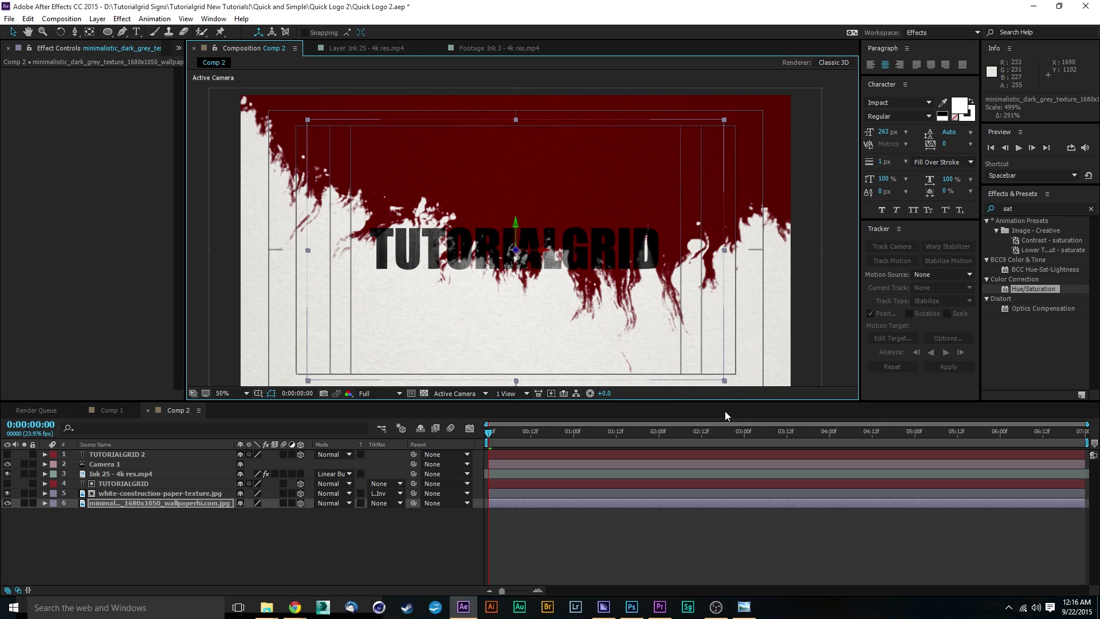
left_click_drag(728, 414, 705, 402)
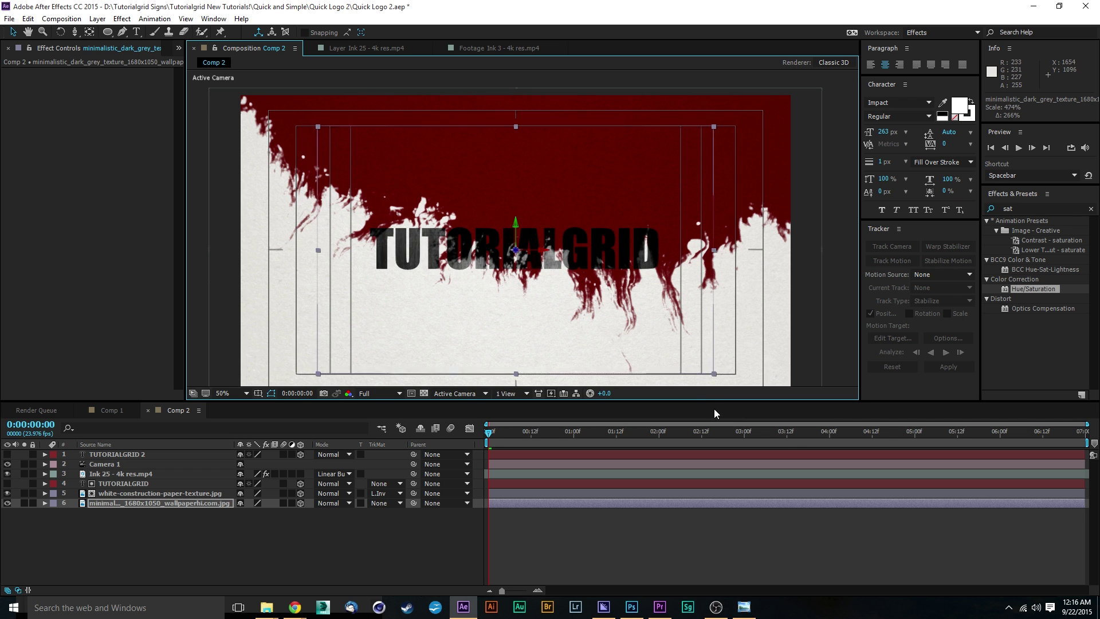
scroll(511, 273, "up", 1)
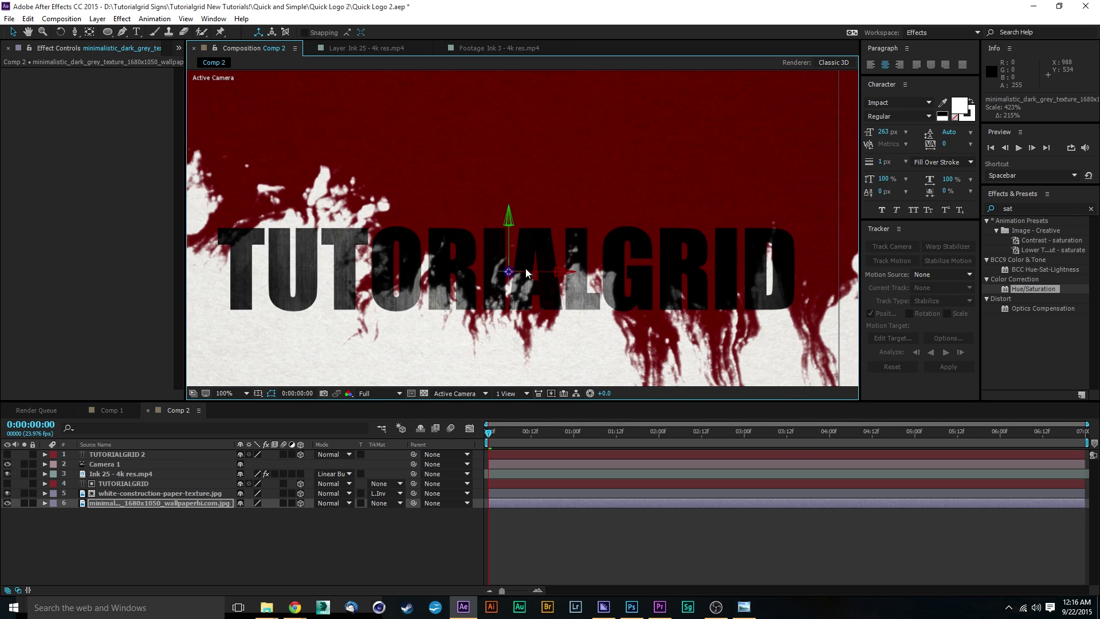
scroll(508, 271, "up", 1)
scroll(507, 270, "down", 1)
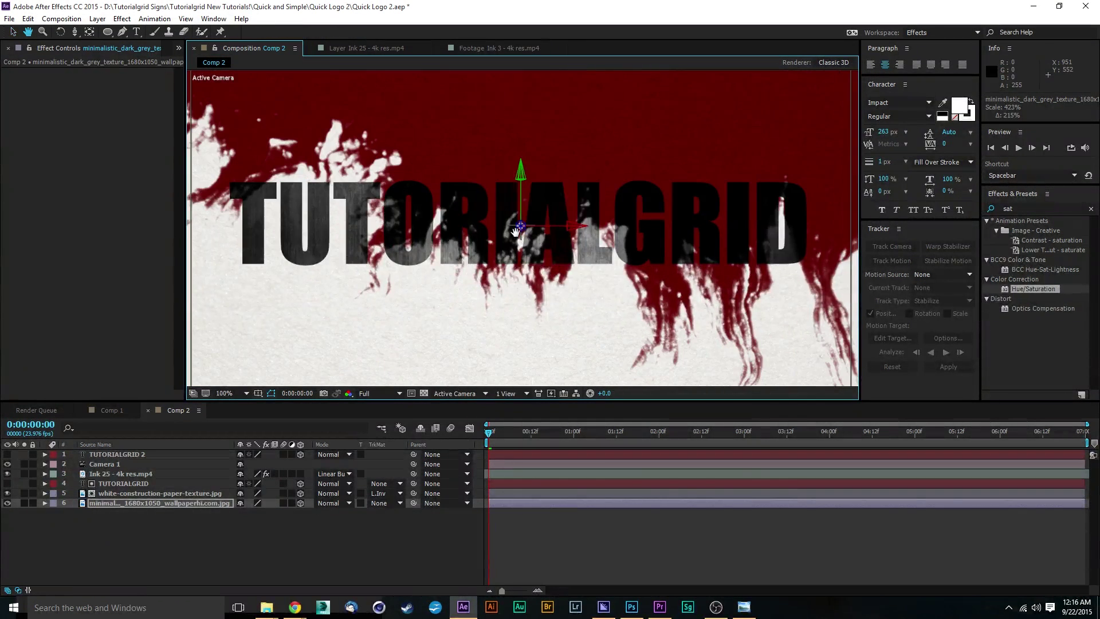
scroll(511, 232, "up", 1)
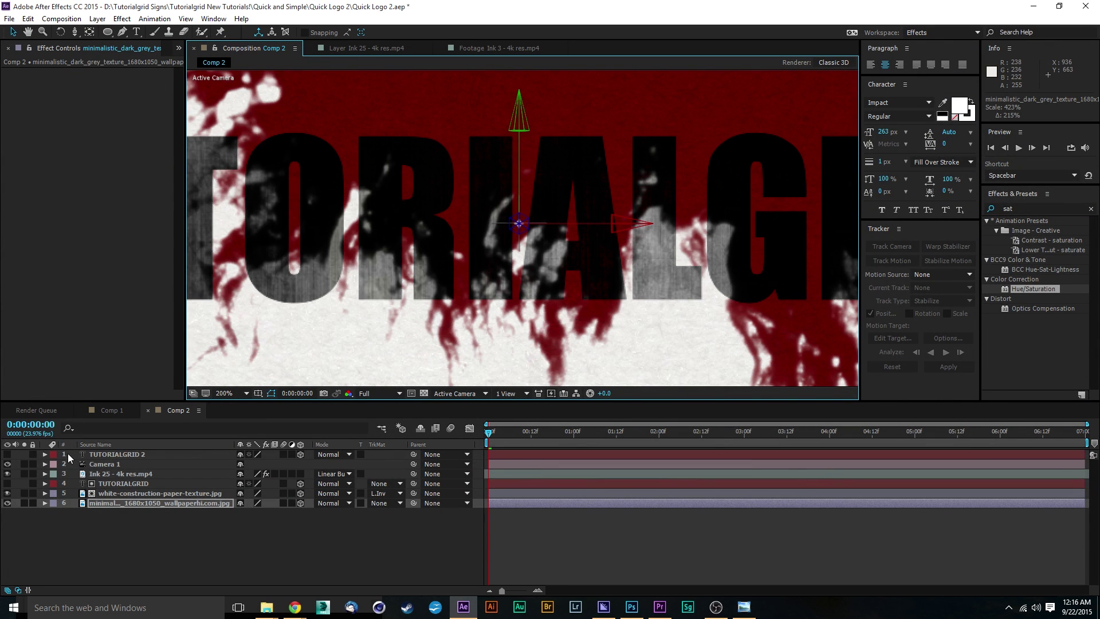
Step: Move Camera 1 to the top of the layer stack and preview the animation
left_click(108, 464)
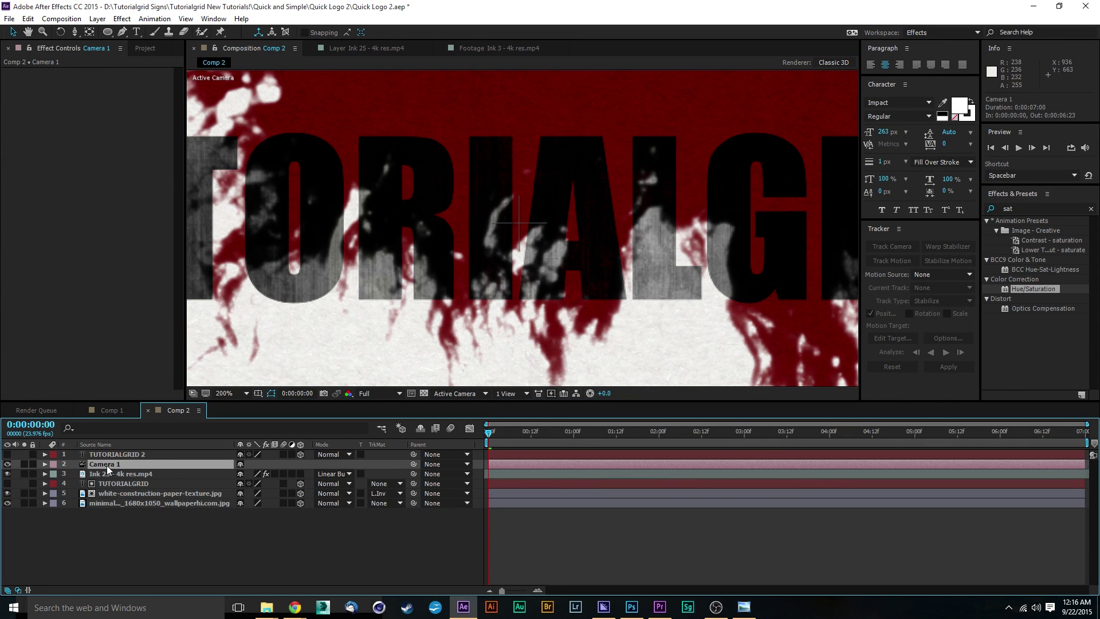
left_click_drag(107, 465, 112, 454)
scroll(609, 287, "down", 1)
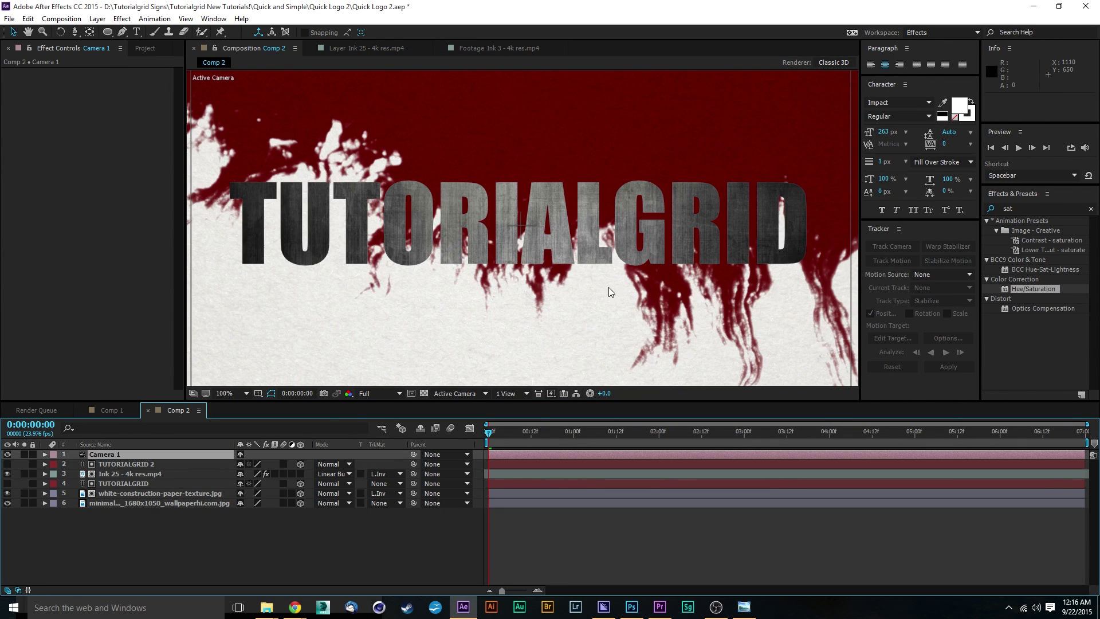
scroll(641, 273, "down", 1)
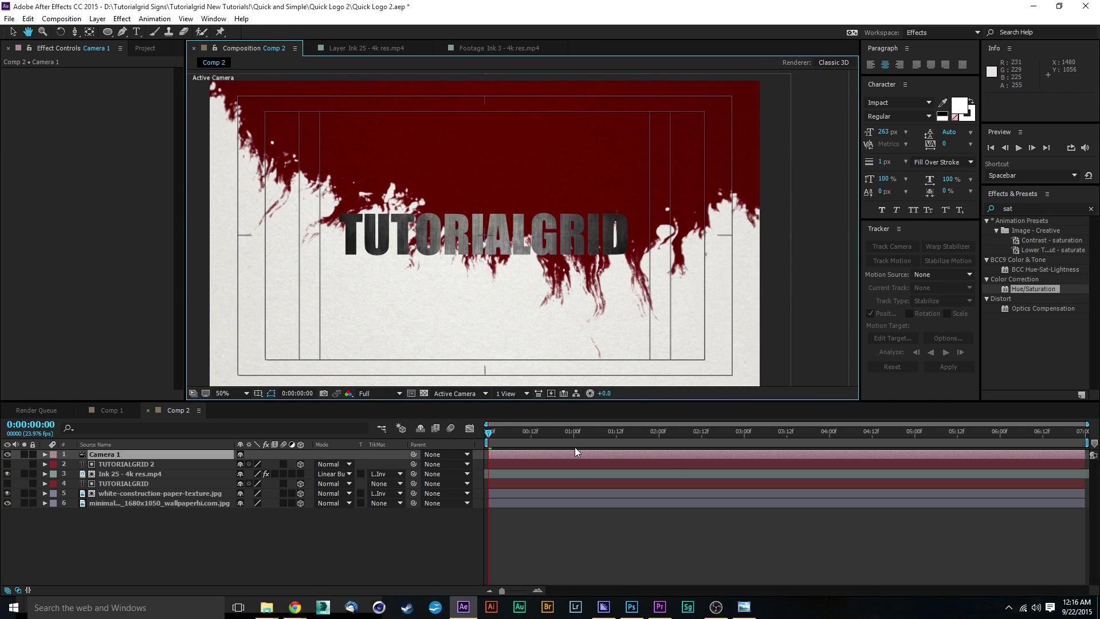
key("space")
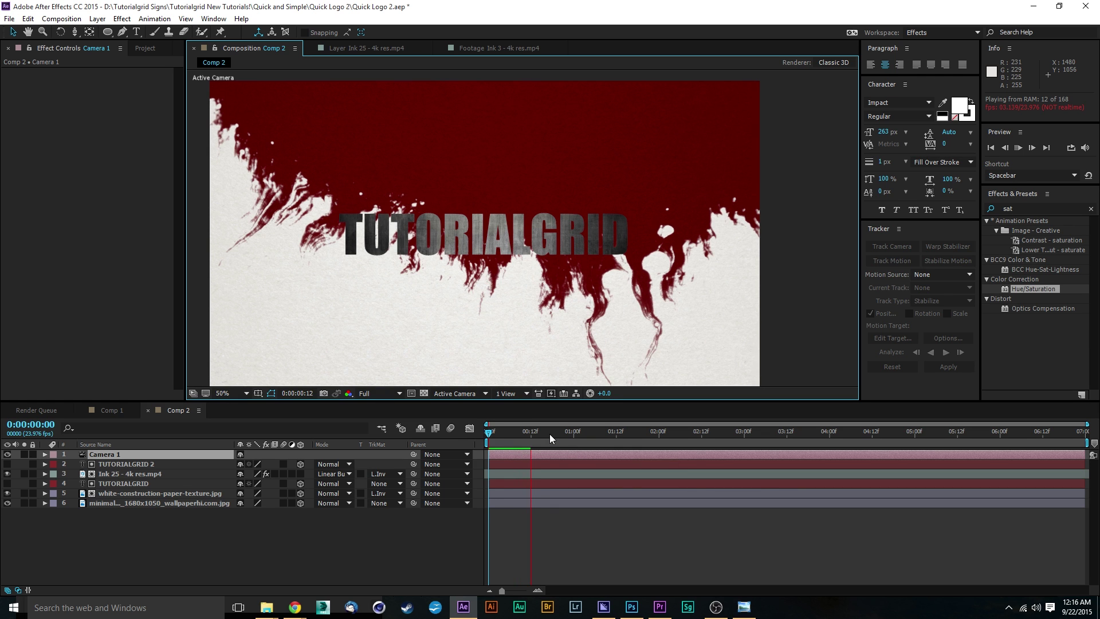
Step: At frame zero with playback stopped, reveal Camera 1's Position (960, 540, -1866.7)
left_click(556, 427)
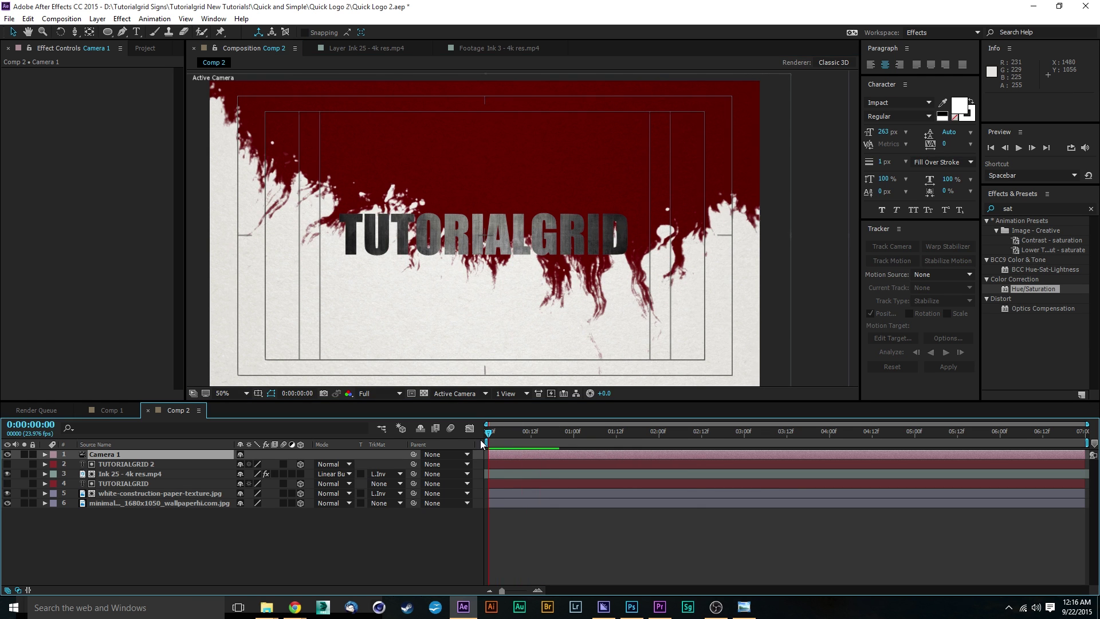
key("Home")
scroll(518, 182, "down", 1)
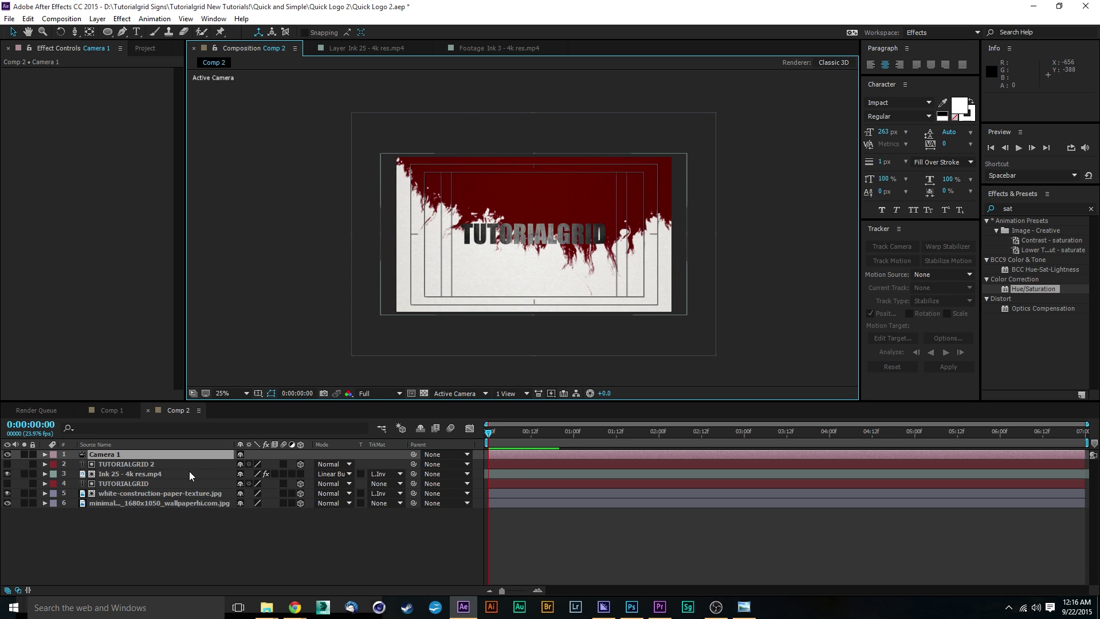
key("p")
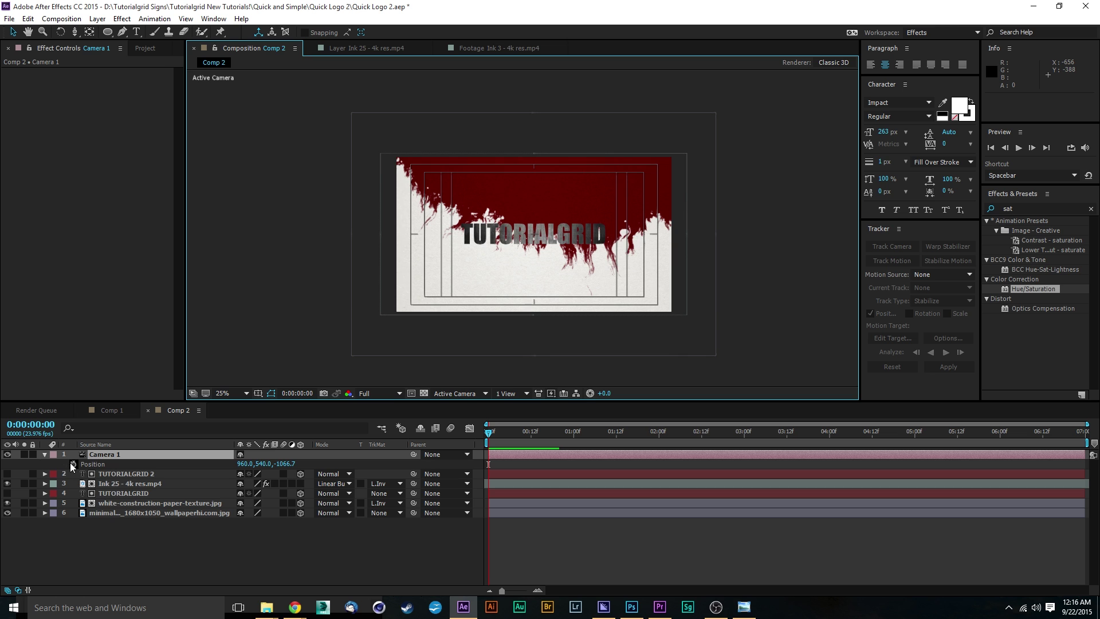
Step: Keyframe Camera 1's Position and dolly it in to -914.7 at the last frame
left_click(73, 463)
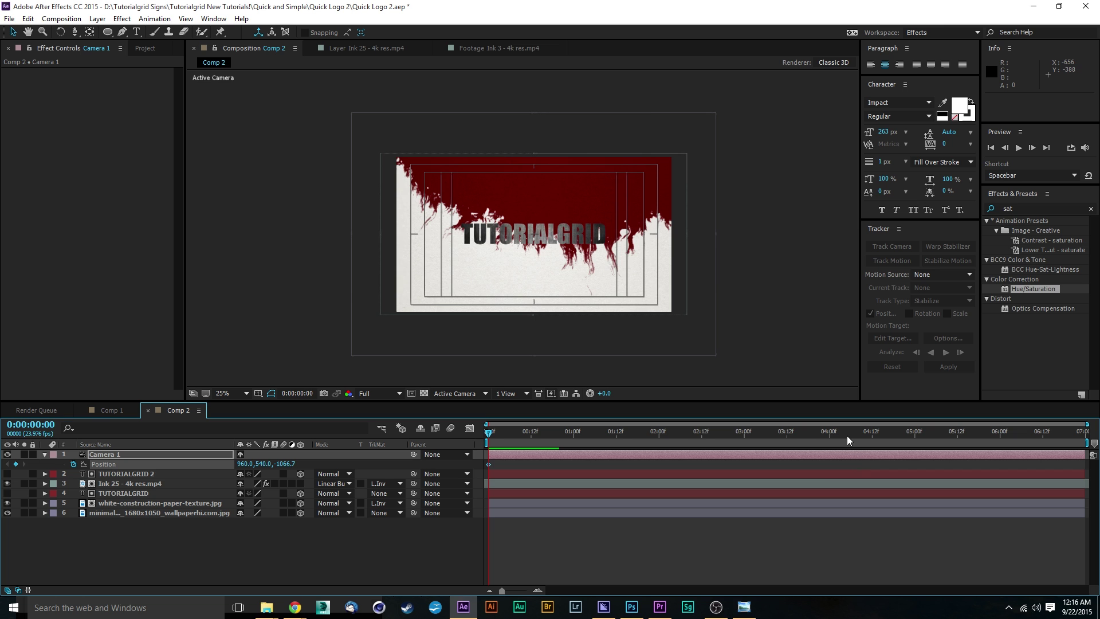
left_click(982, 429)
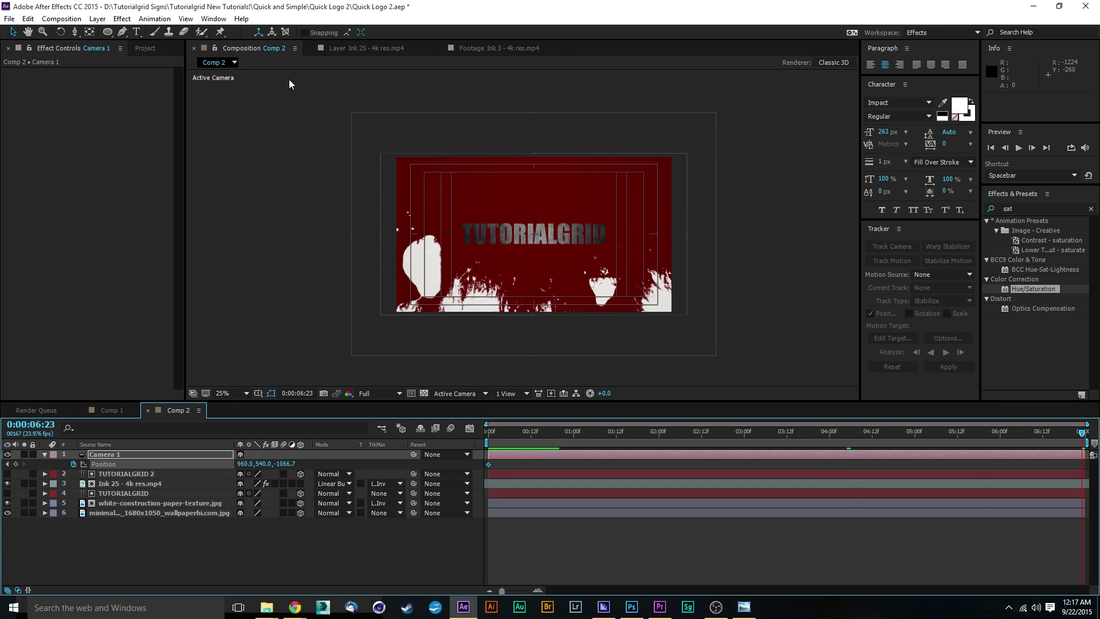
left_click(76, 32)
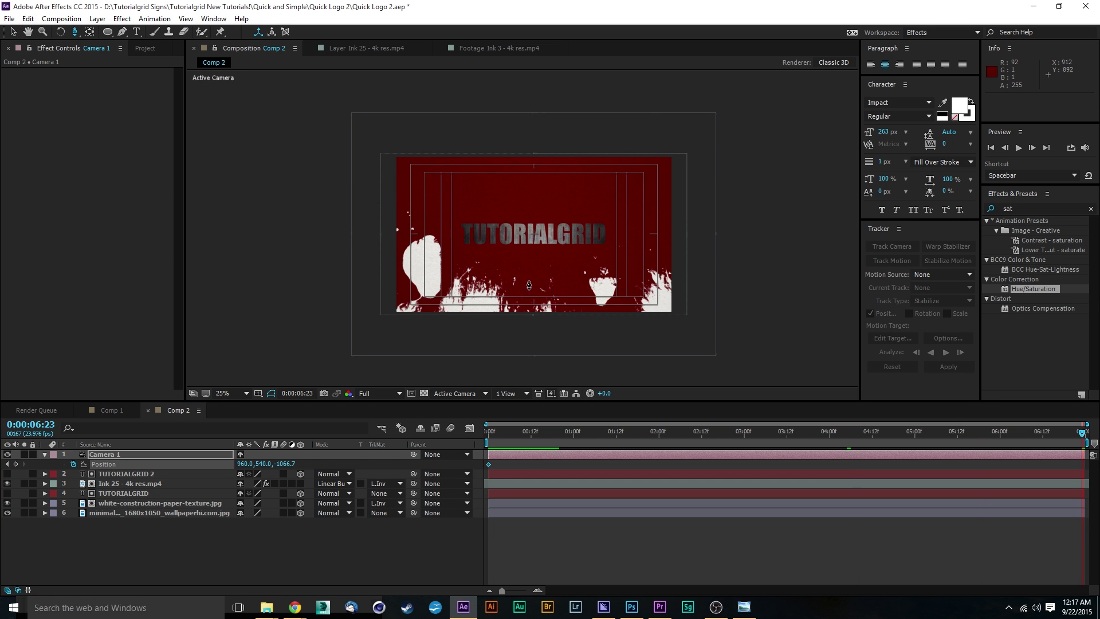
left_click_drag(498, 278, 528, 274)
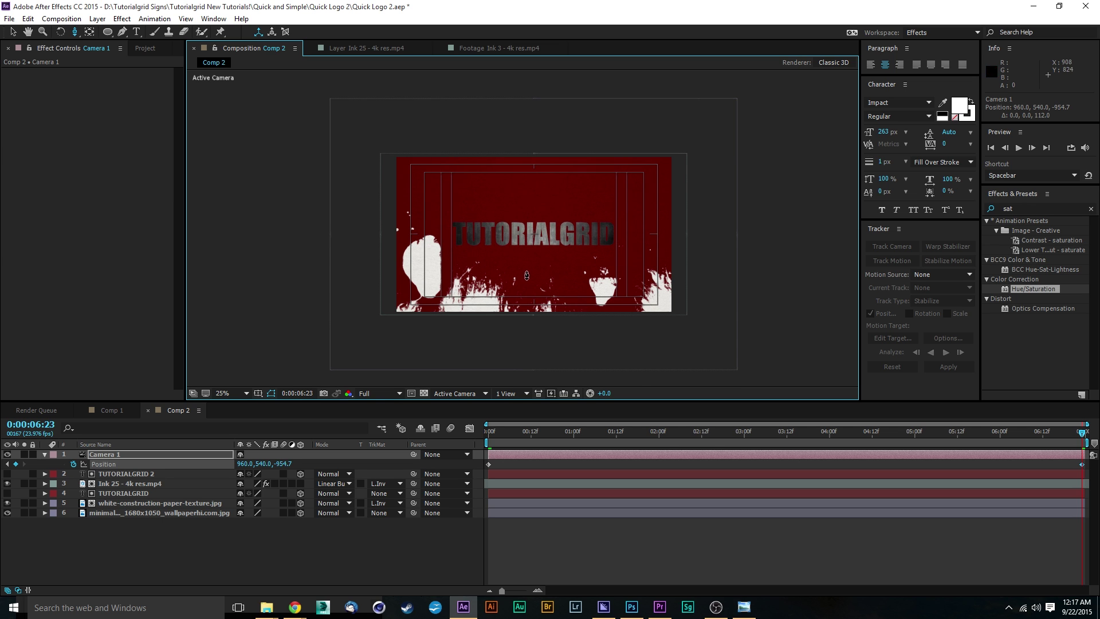
key("ctrl+z")
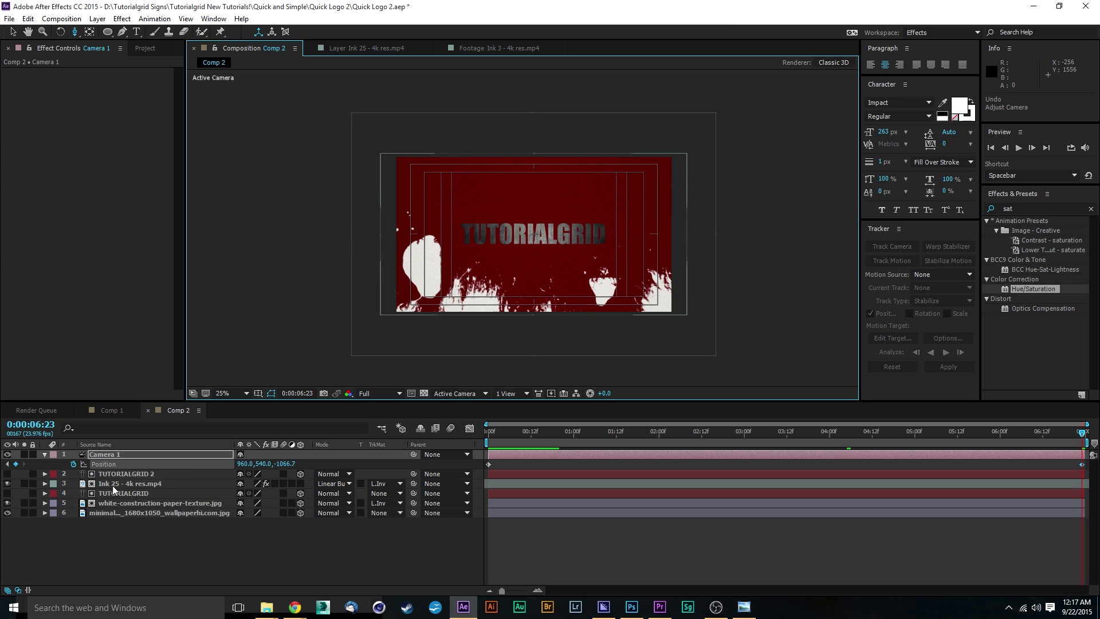
left_click(471, 316)
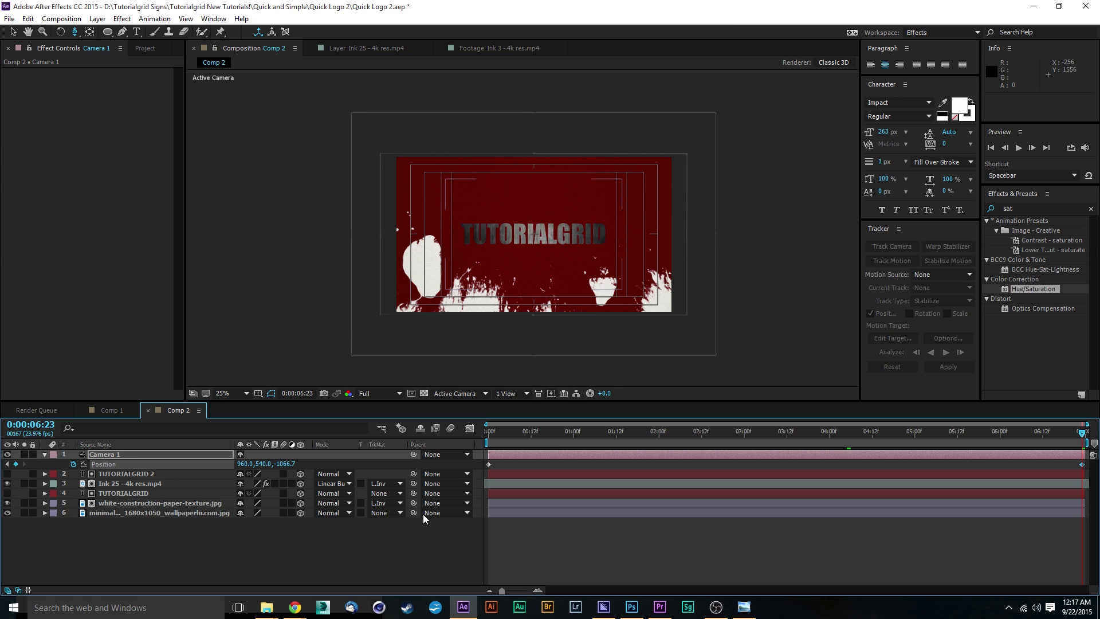
left_click_drag(508, 292, 533, 285)
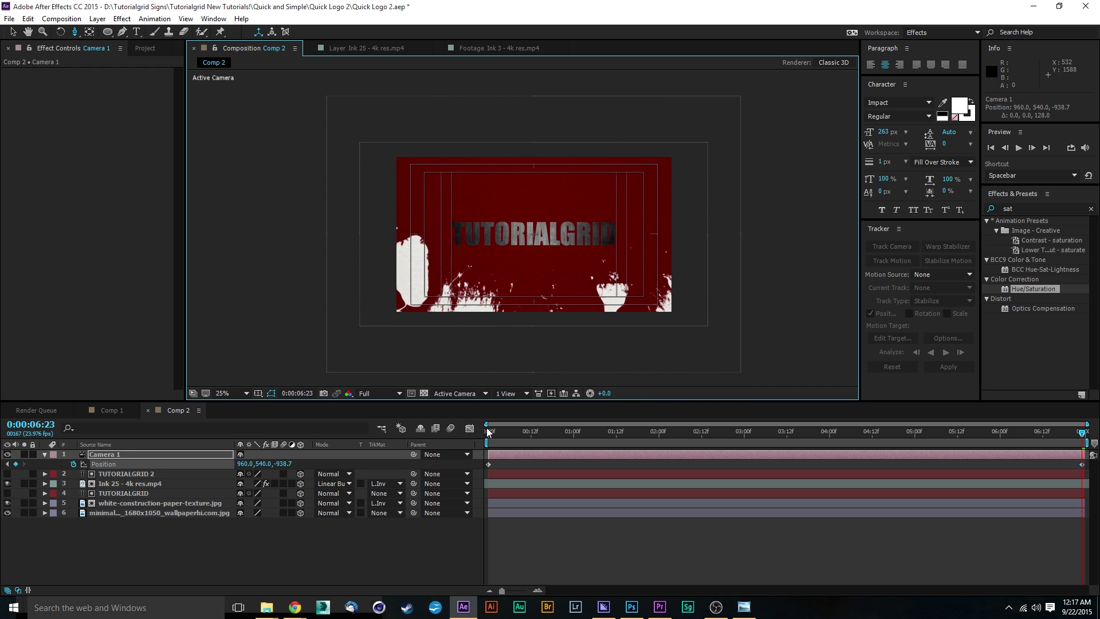
Step: Dolly Camera 1 back to -1354.7 at frame zero
left_click(490, 431)
left_click_drag(537, 245, 532, 262)
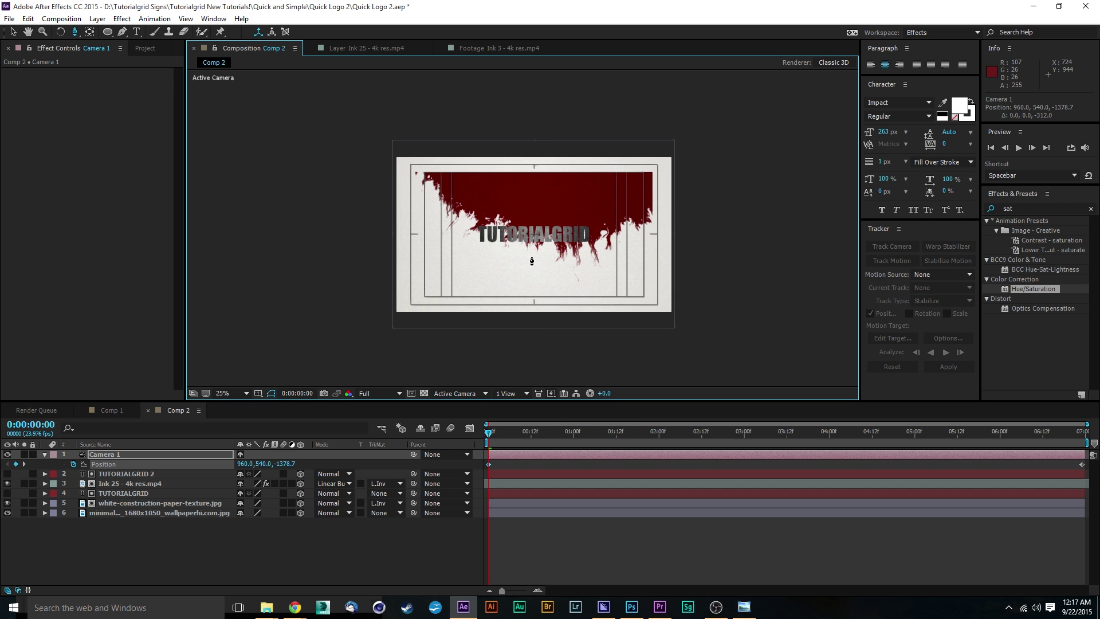
left_click_drag(532, 262, 525, 204)
scroll(524, 204, "up", 1)
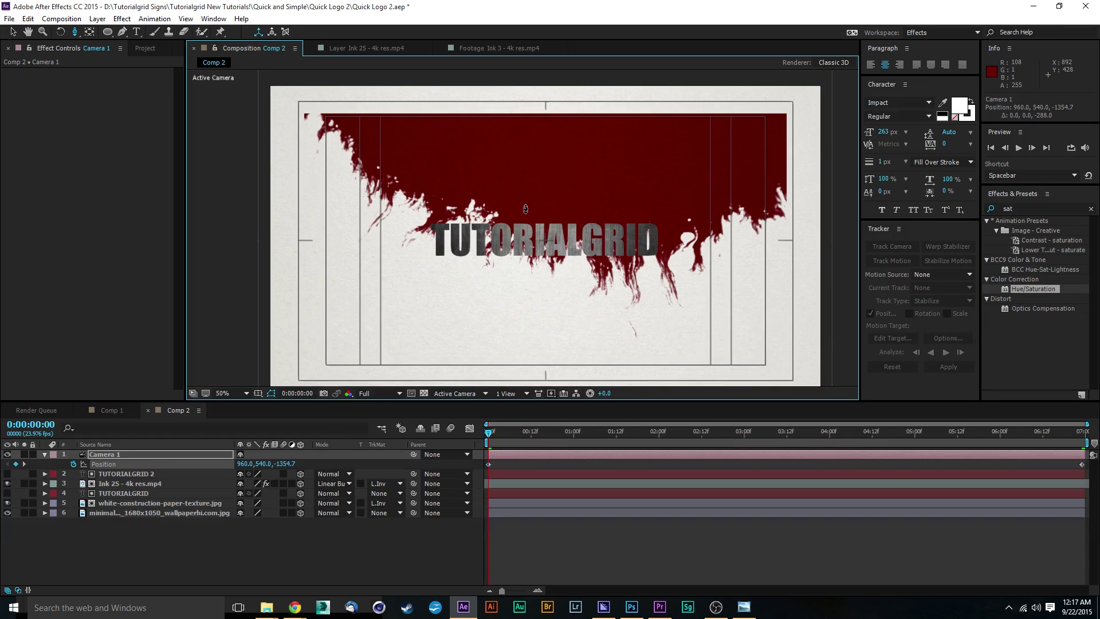
Step: Scale up the Ink 25 layer to cover the frame and raise it higher
left_click(11, 32)
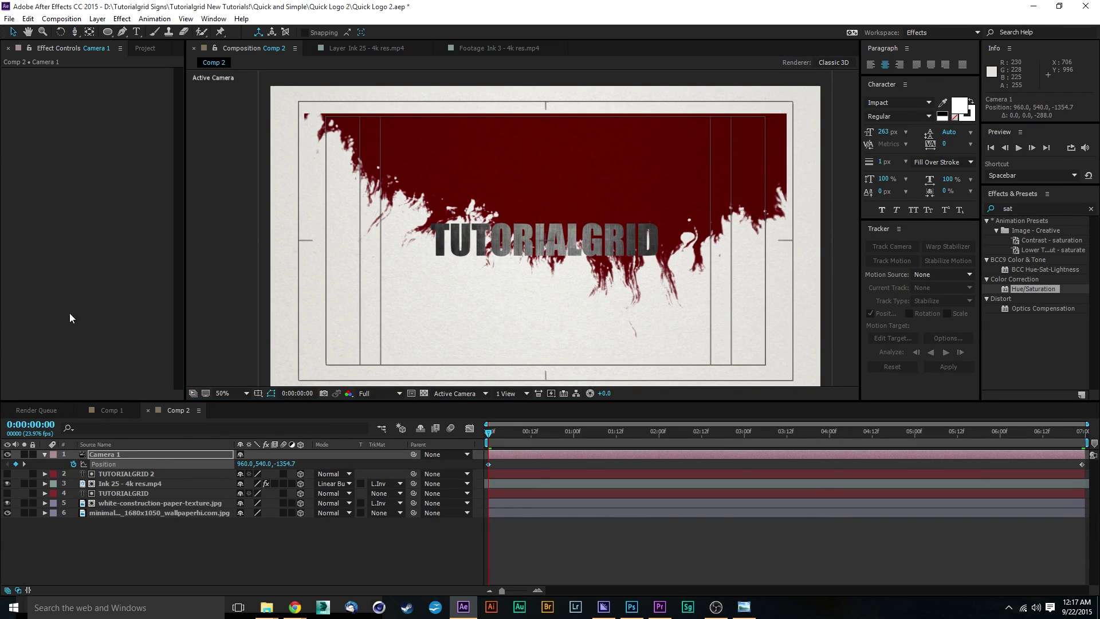
left_click(133, 483)
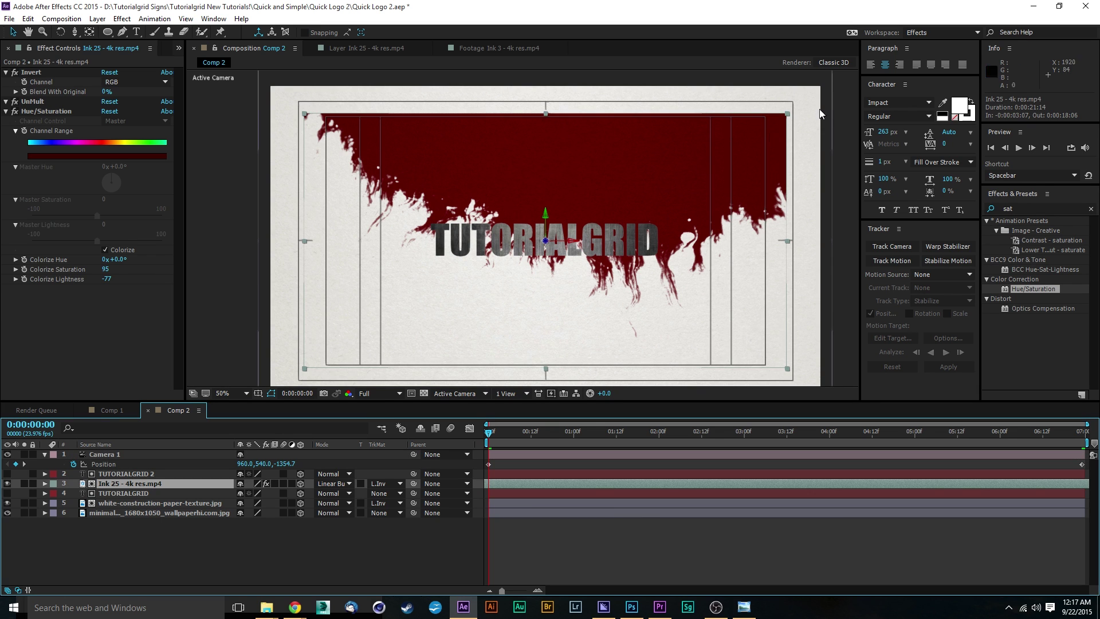
scroll(560, 124, "down", 1)
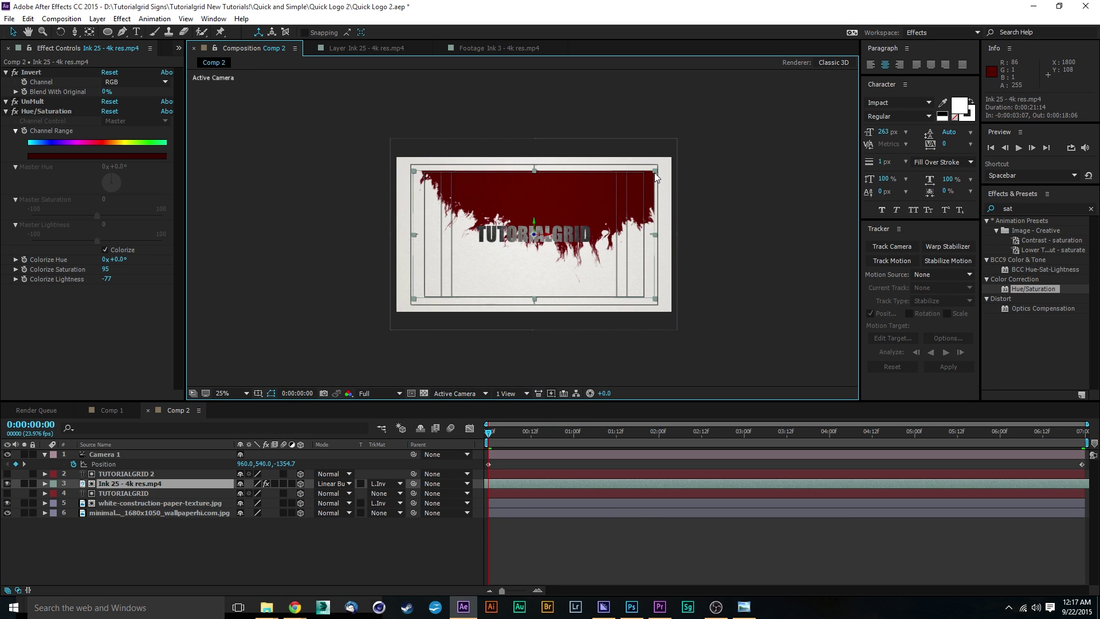
mouse_move(654, 173)
left_mouse_down()
mouse_move(685, 172)
mouse_move(754, 129)
left_mouse_up()
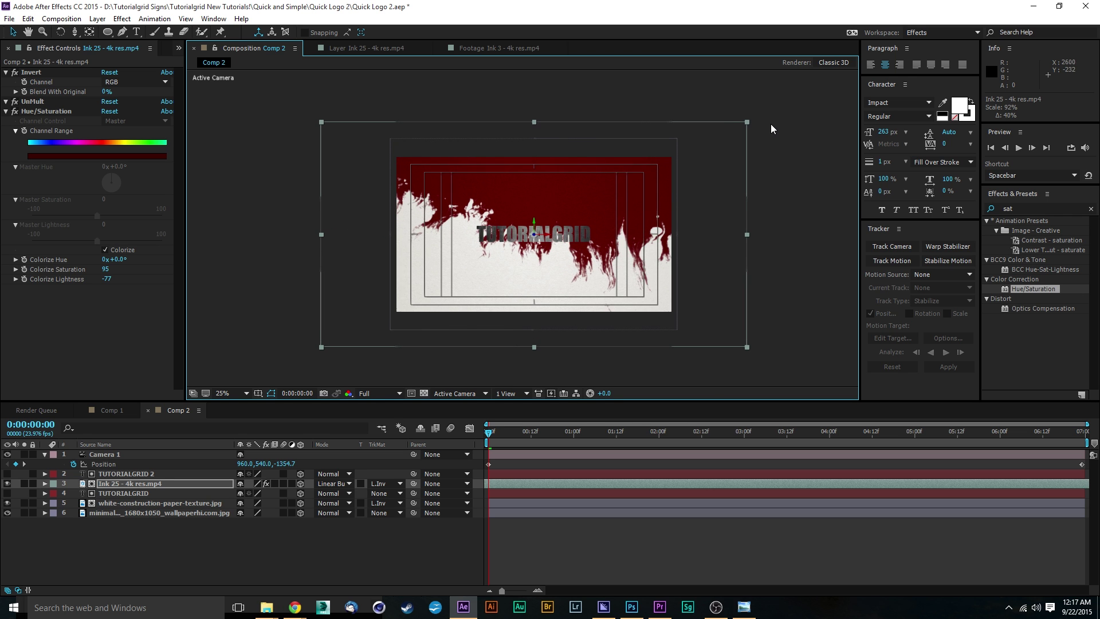
left_click_drag(753, 129, 787, 121)
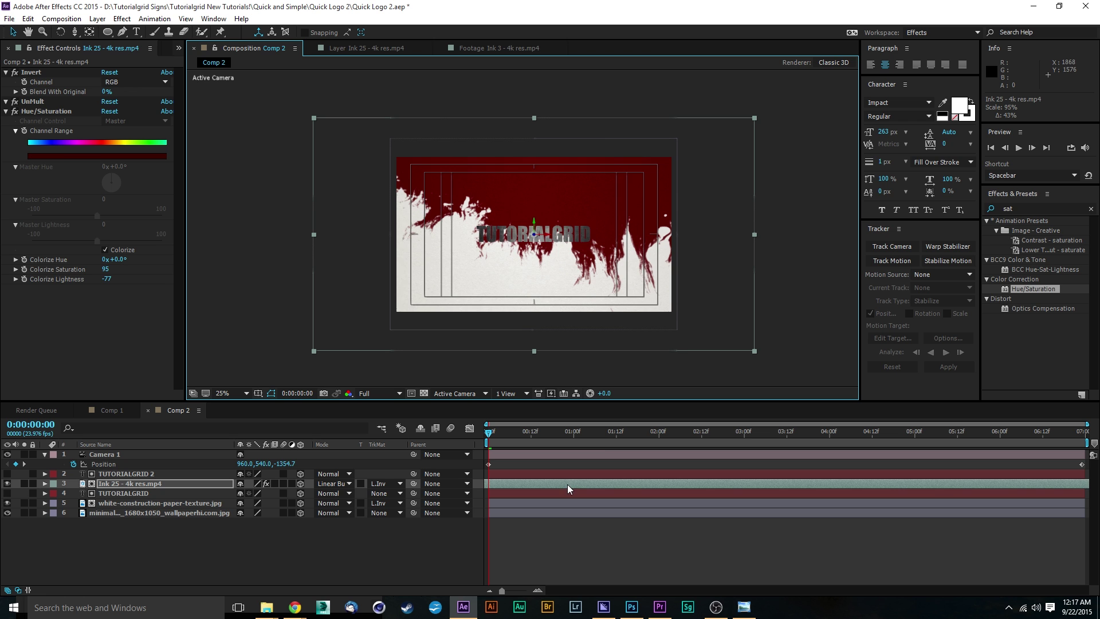
mouse_move(729, 258)
left_mouse_down()
mouse_move(732, 211)
mouse_move(733, 229)
left_mouse_up()
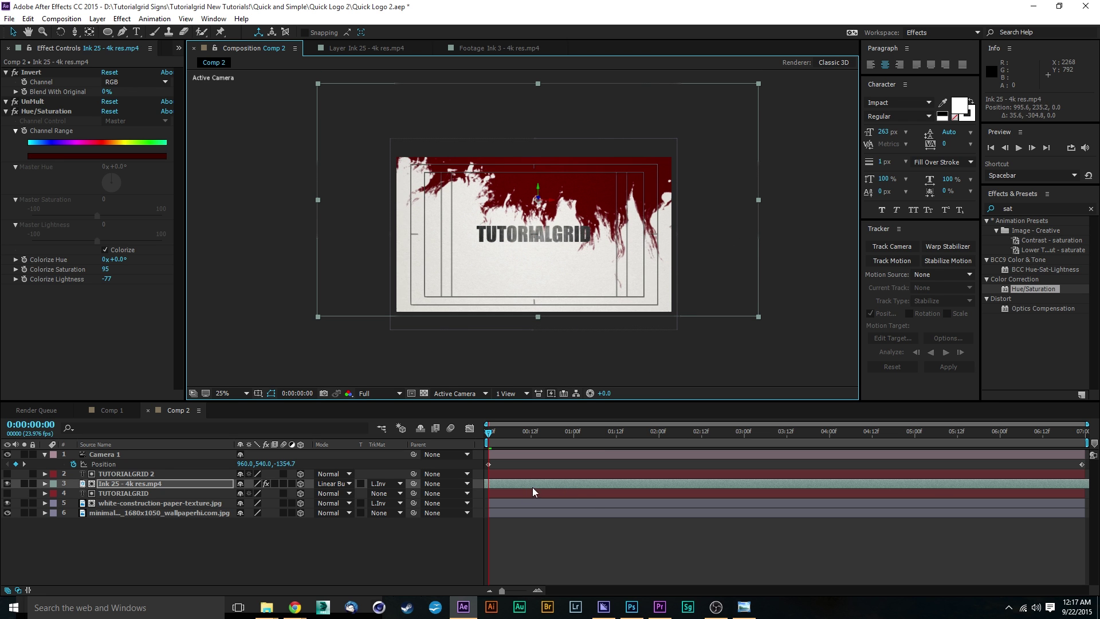
Step: Delay the Ink 25 layer's start, preview the animation, and return to frame zero
left_click_drag(532, 488, 657, 478)
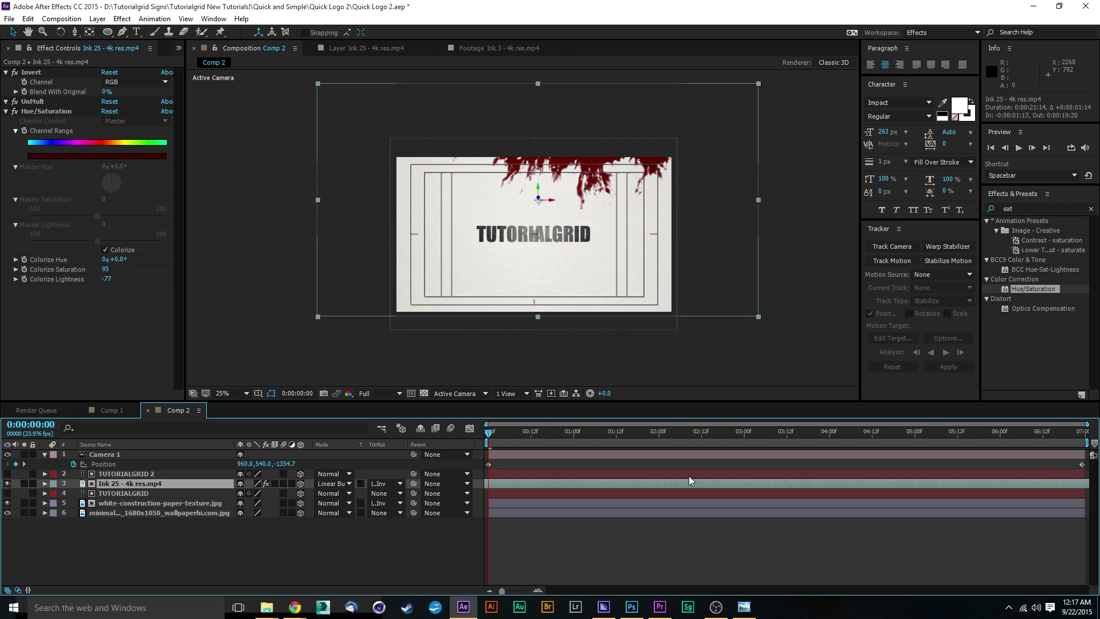
left_click_drag(657, 478, 709, 473)
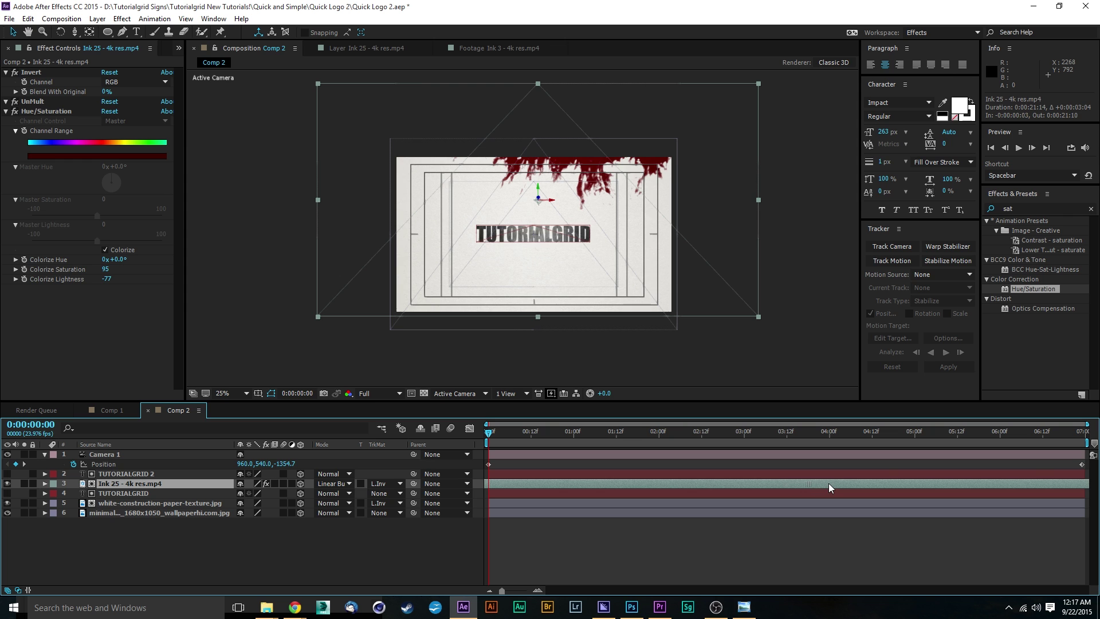
mouse_move(828, 488)
left_mouse_down()
mouse_move(853, 490)
mouse_move(818, 491)
left_mouse_up()
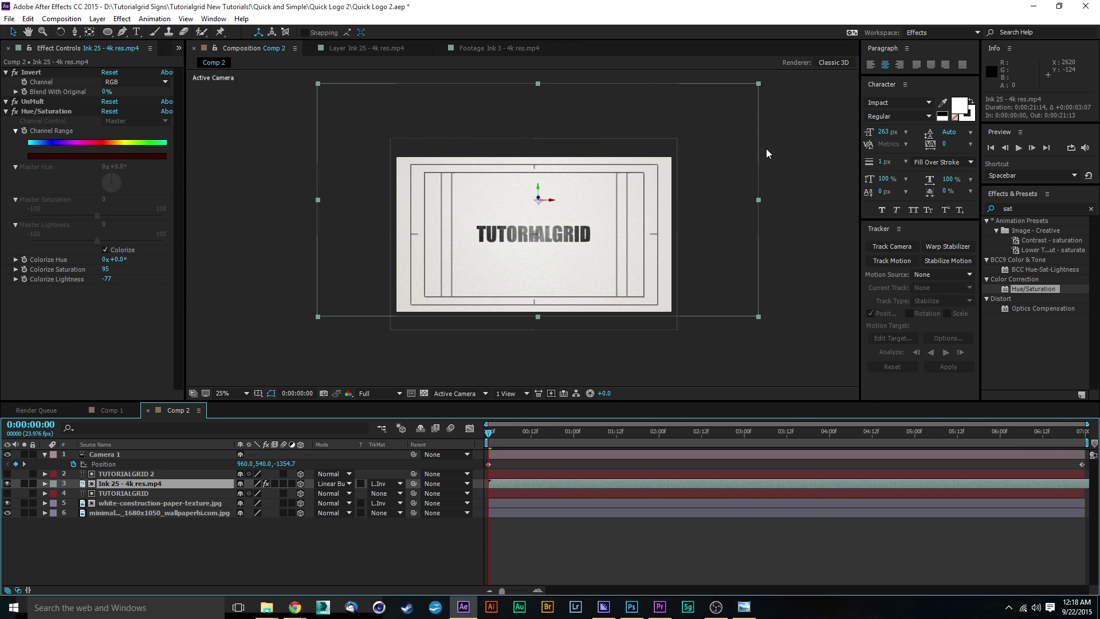
key("space")
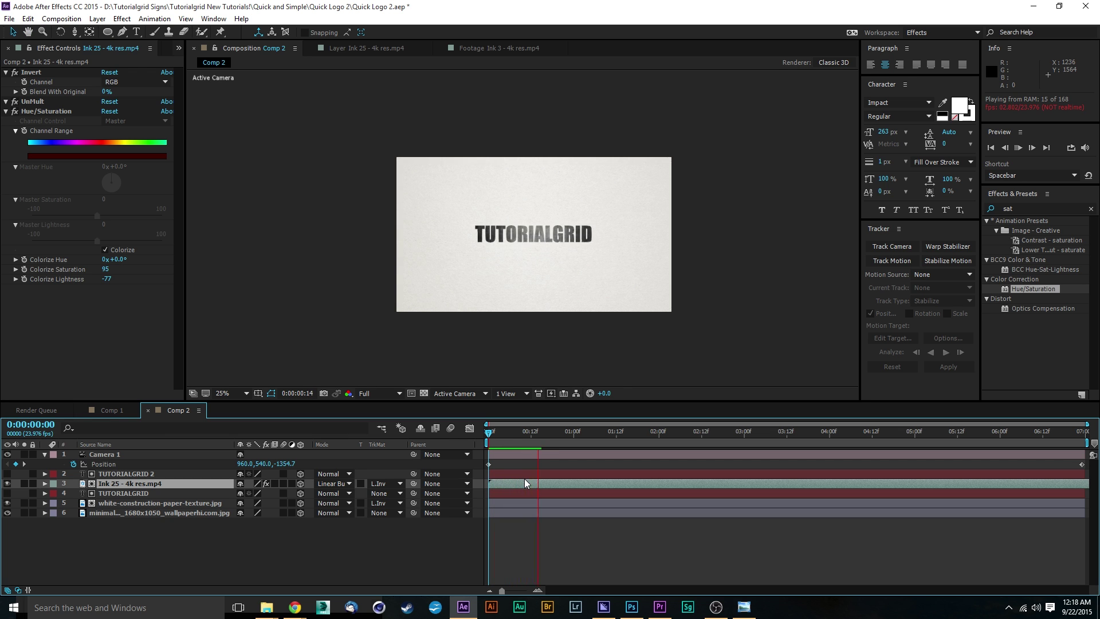
mouse_move(548, 432)
left_mouse_down()
mouse_move(691, 433)
mouse_move(826, 473)
mouse_move(908, 464)
left_mouse_up()
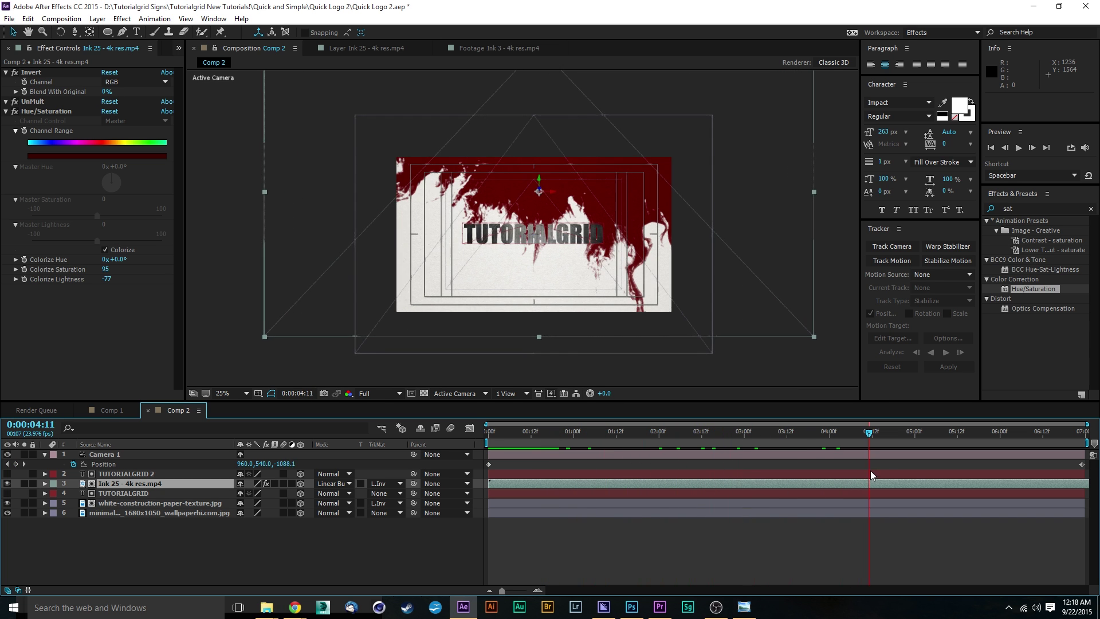
key("Home")
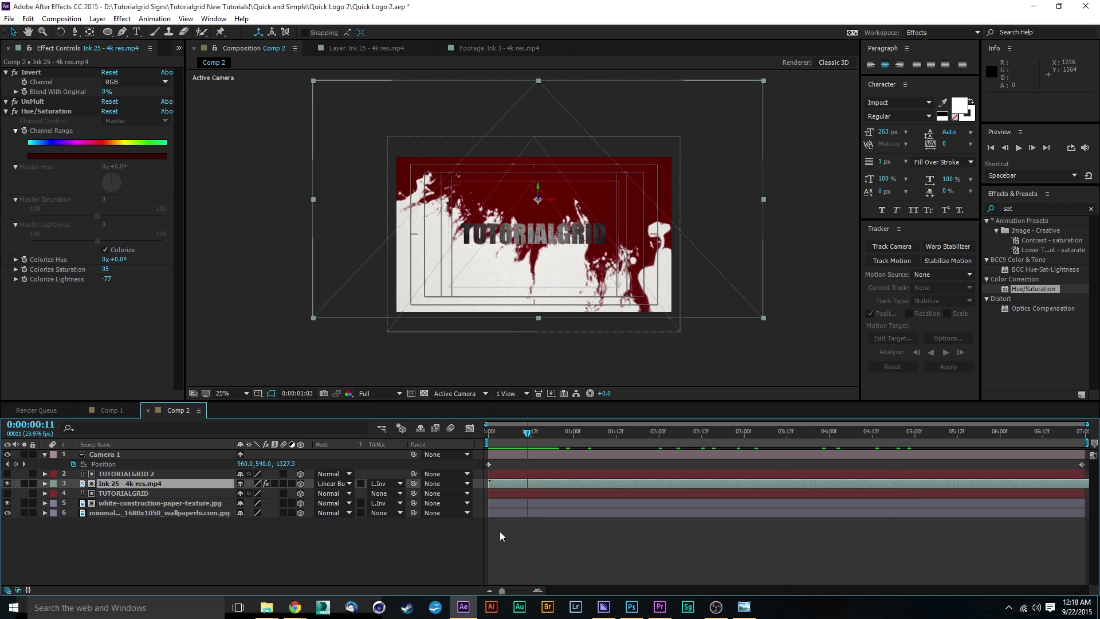
left_click(529, 344)
scroll(529, 276, "up", 1)
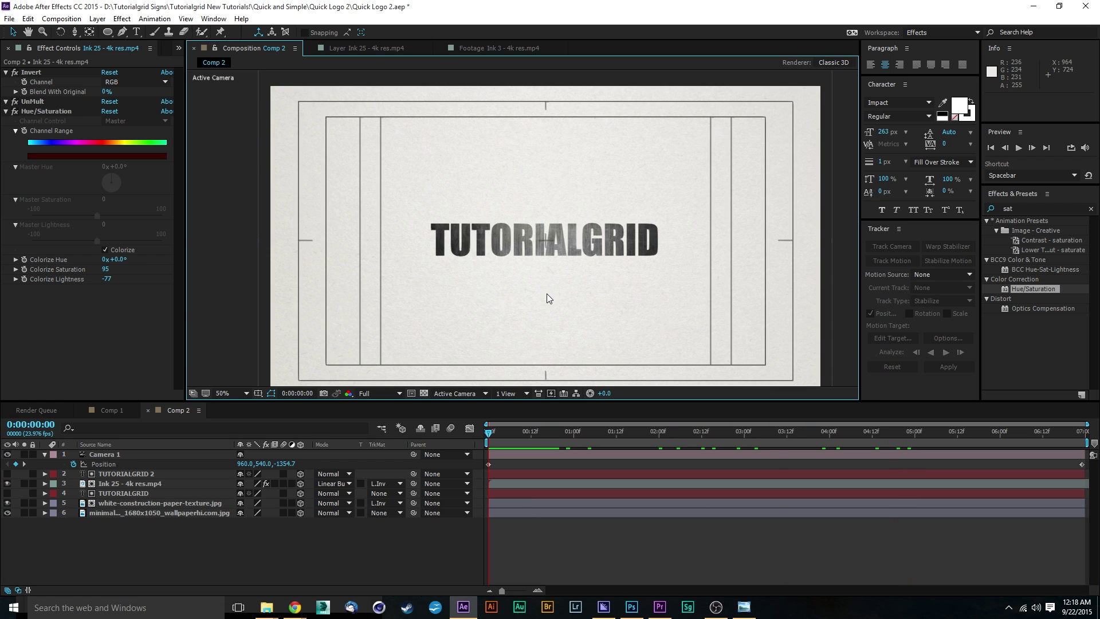
scroll(547, 293, "down", 1)
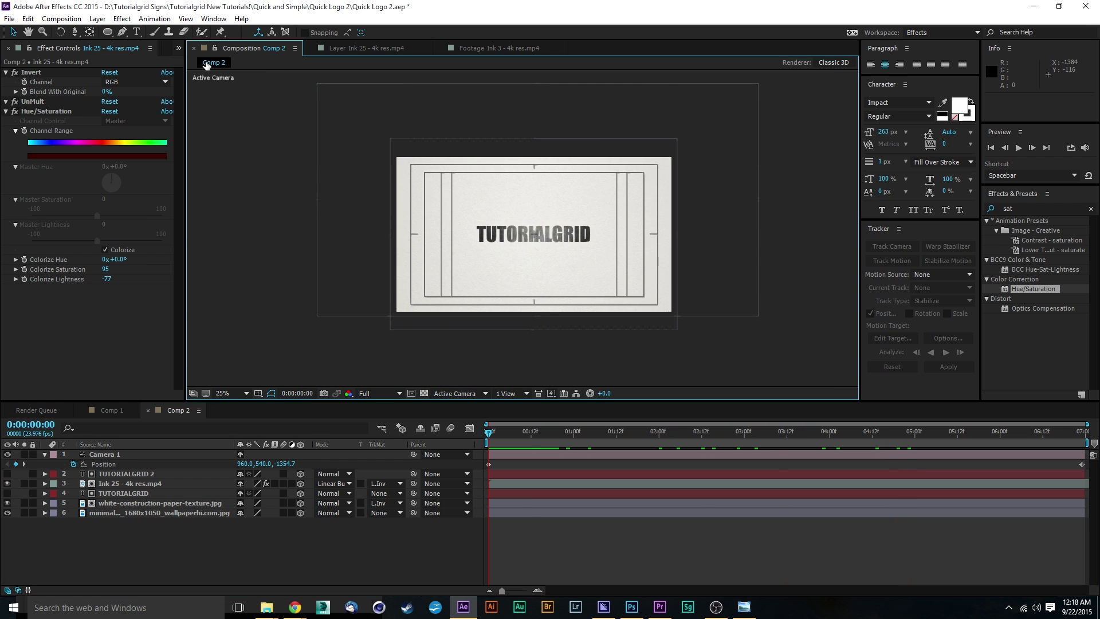
Step: Add Adjustment Layer 2 and place it below the Ink 25 layer
left_click(97, 18)
mouse_move(112, 32)
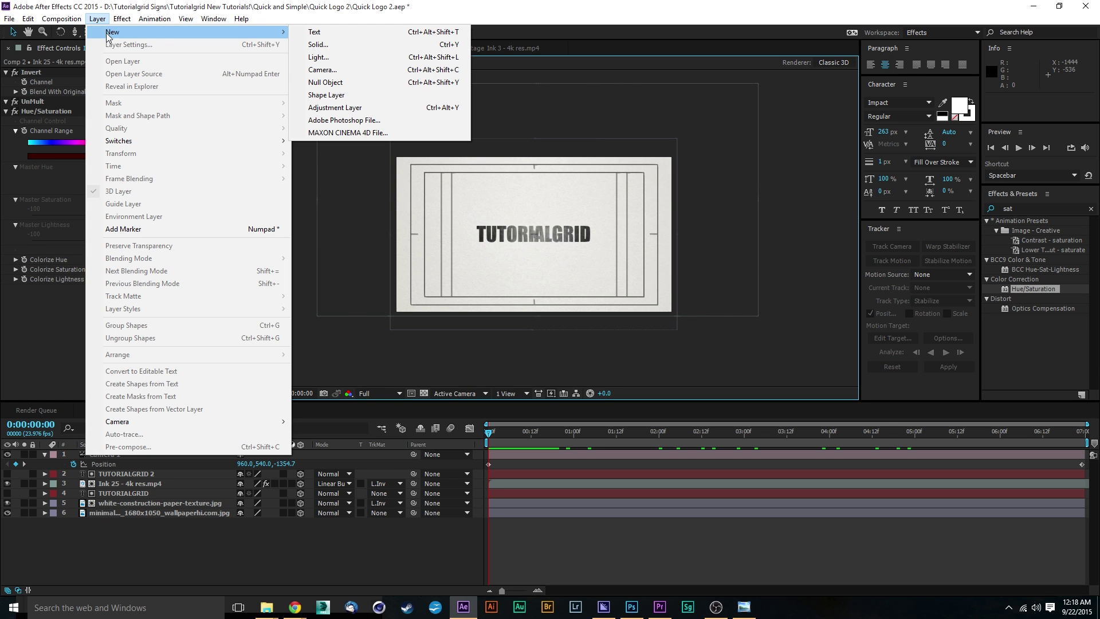
left_click(365, 108)
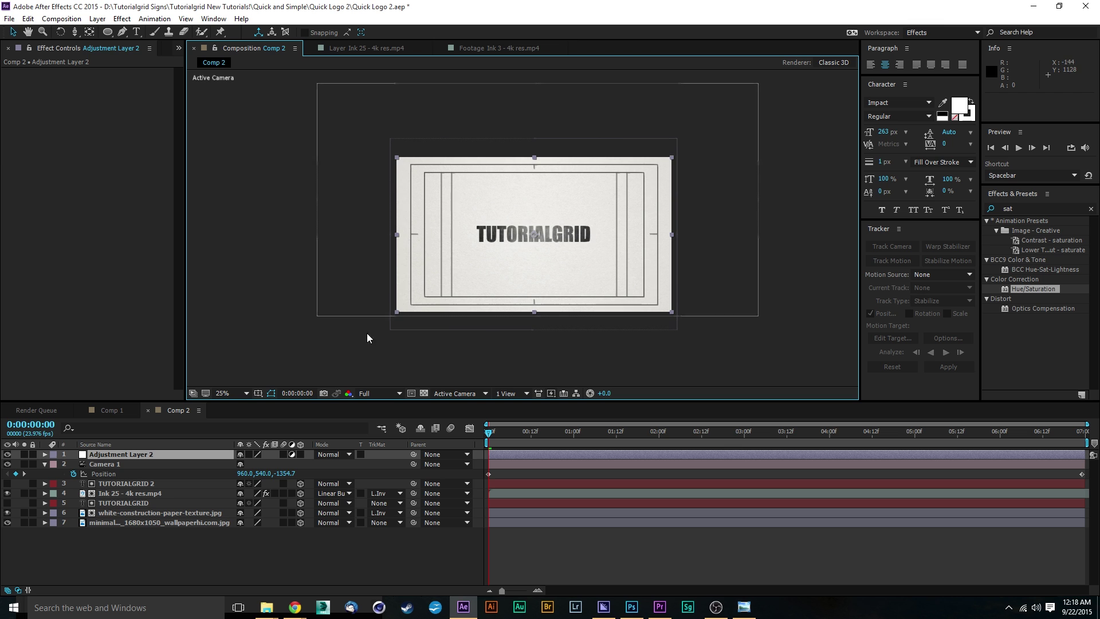
left_click_drag(139, 455, 143, 503)
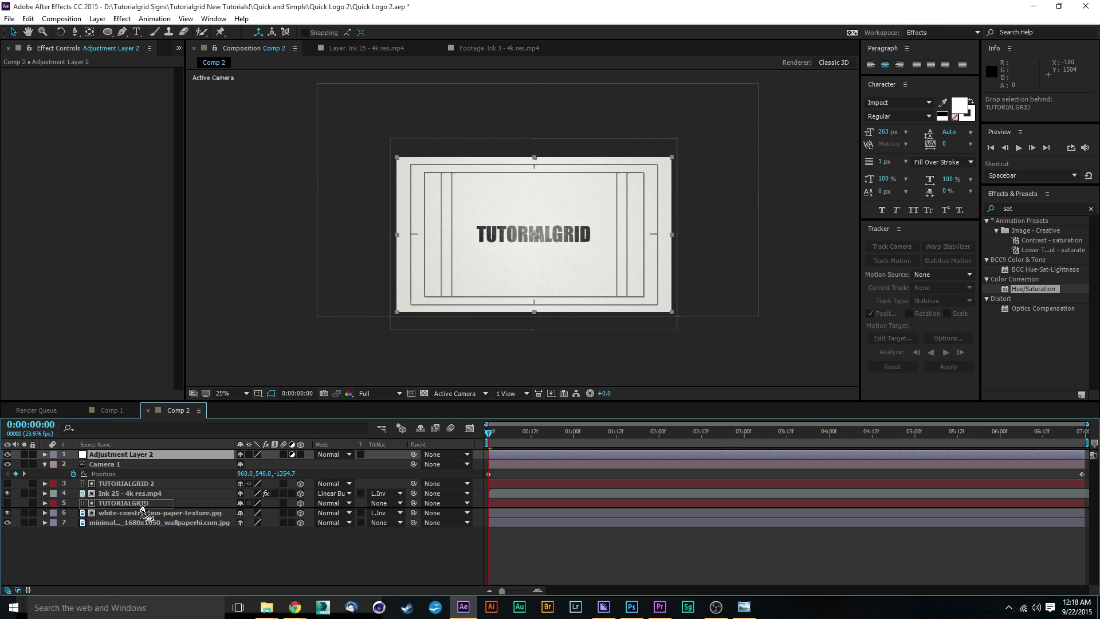
left_click_drag(144, 502, 142, 501)
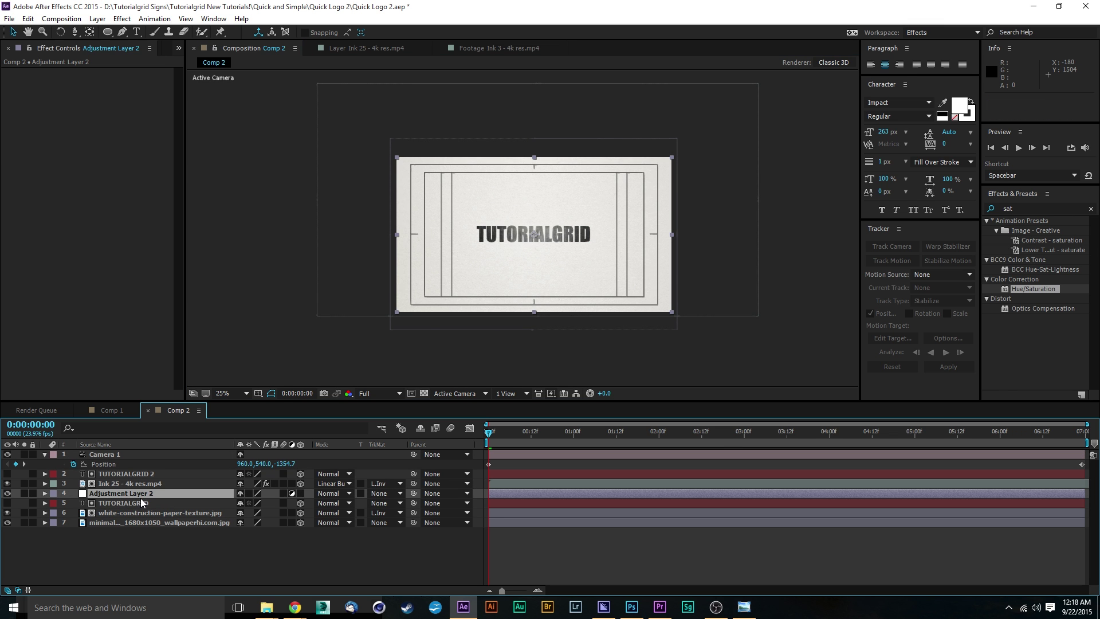
left_click(143, 484)
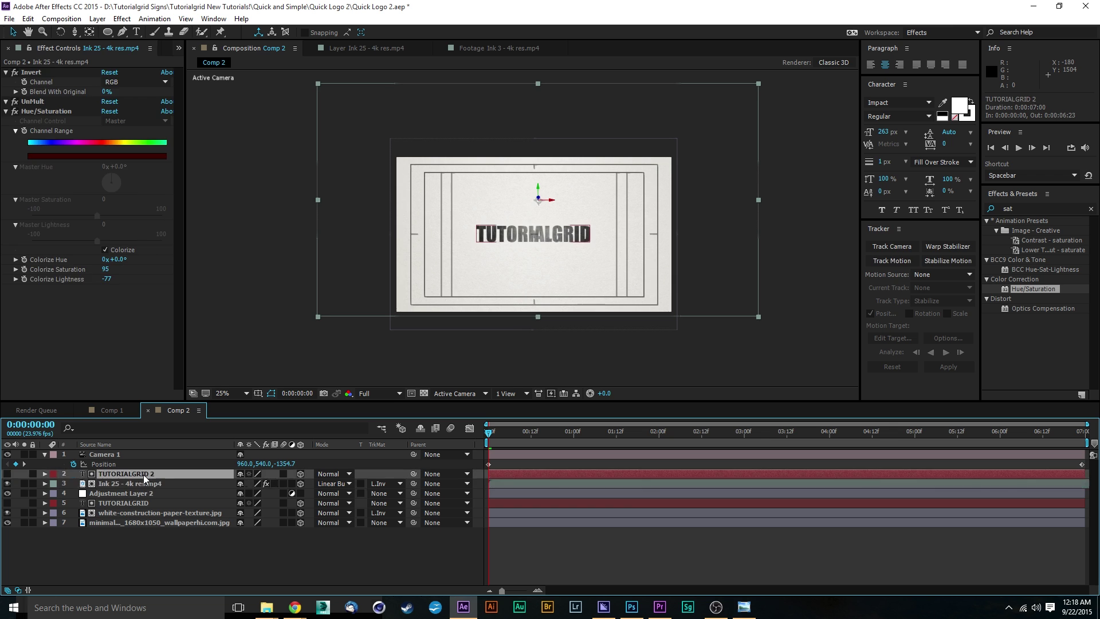
left_click(144, 475)
left_click(142, 475)
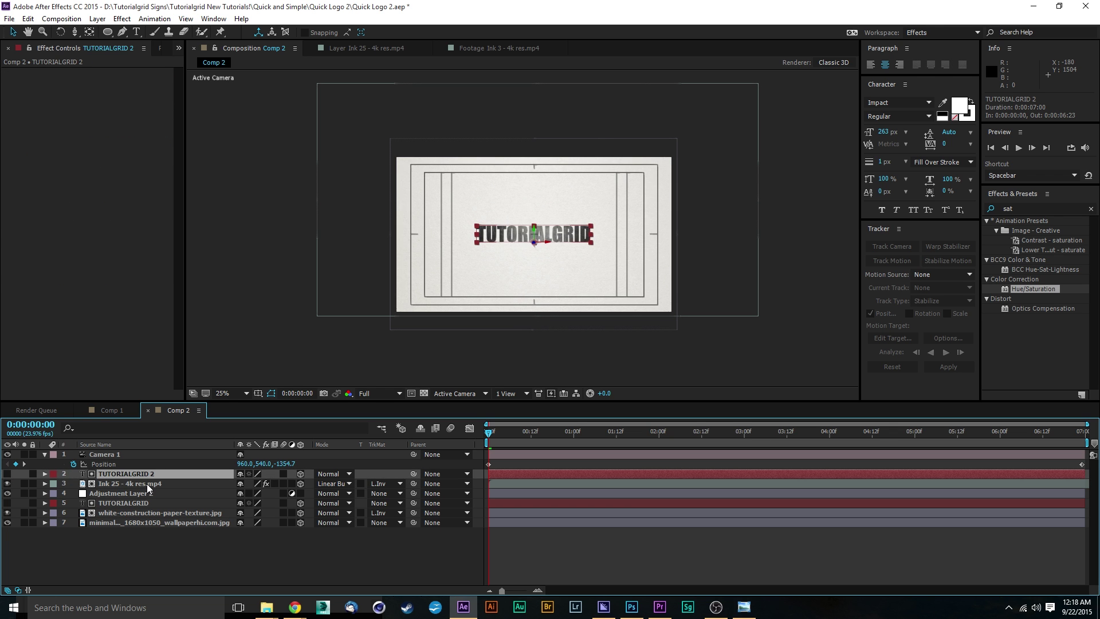
left_click(147, 484)
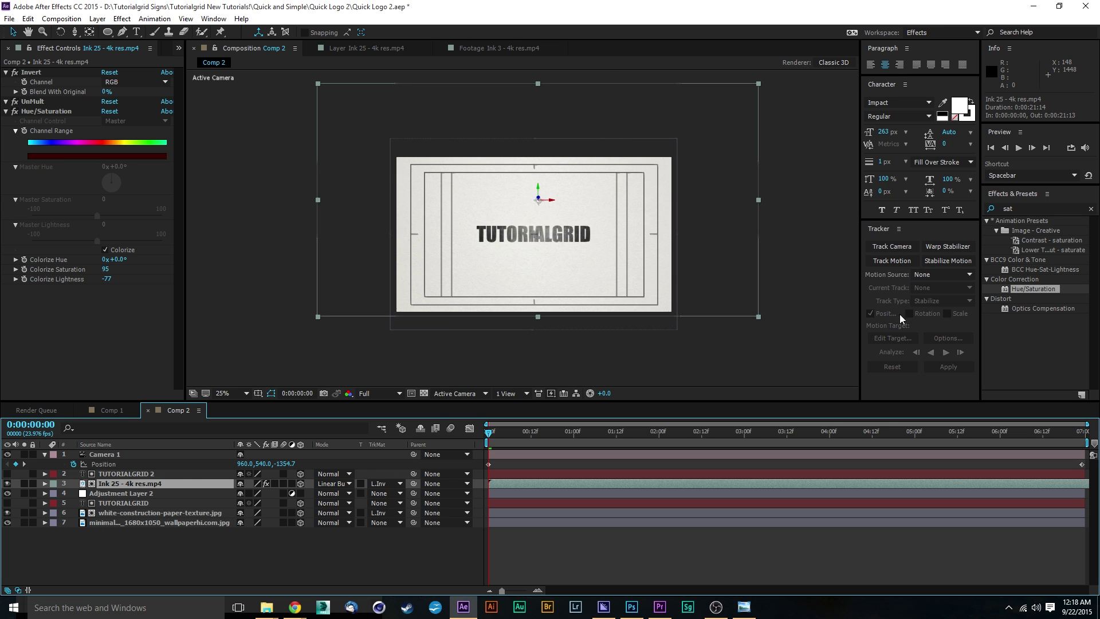
Step: Apply Exposure to Ink 25, remove it, then apply Exposure to Adjustment Layer 2
left_click(1024, 209)
type("exposu")
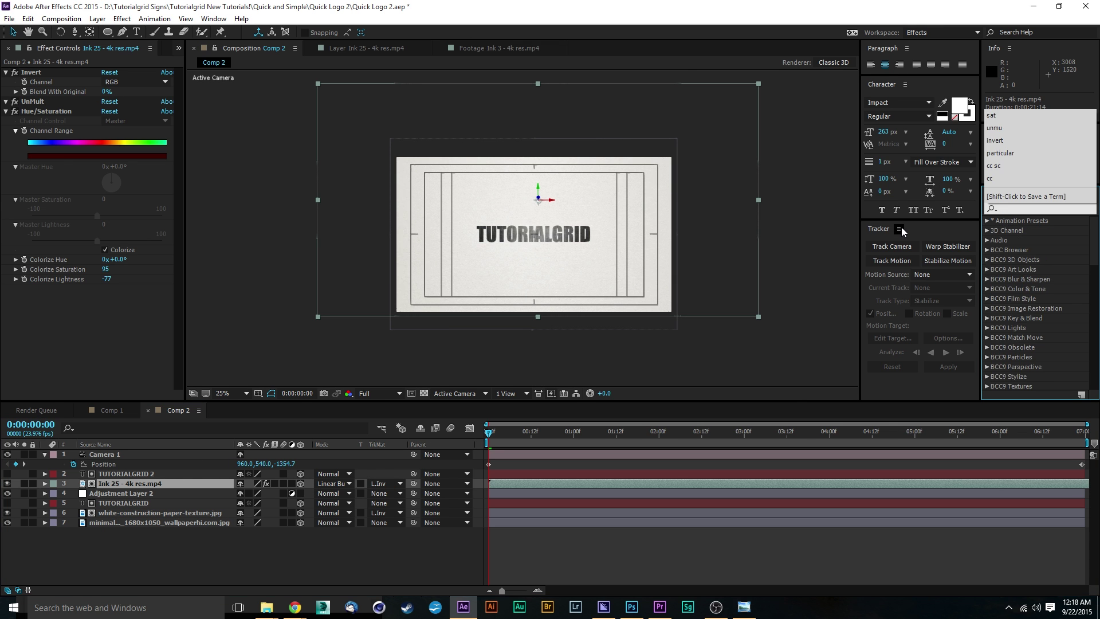
type("re")
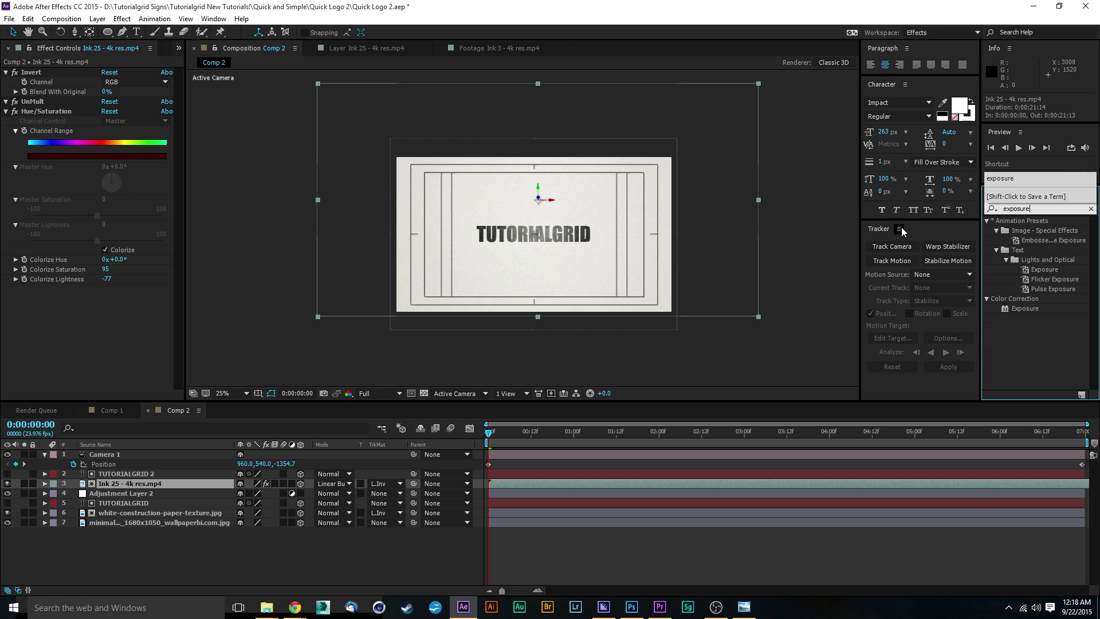
left_click_drag(1011, 308, 138, 483)
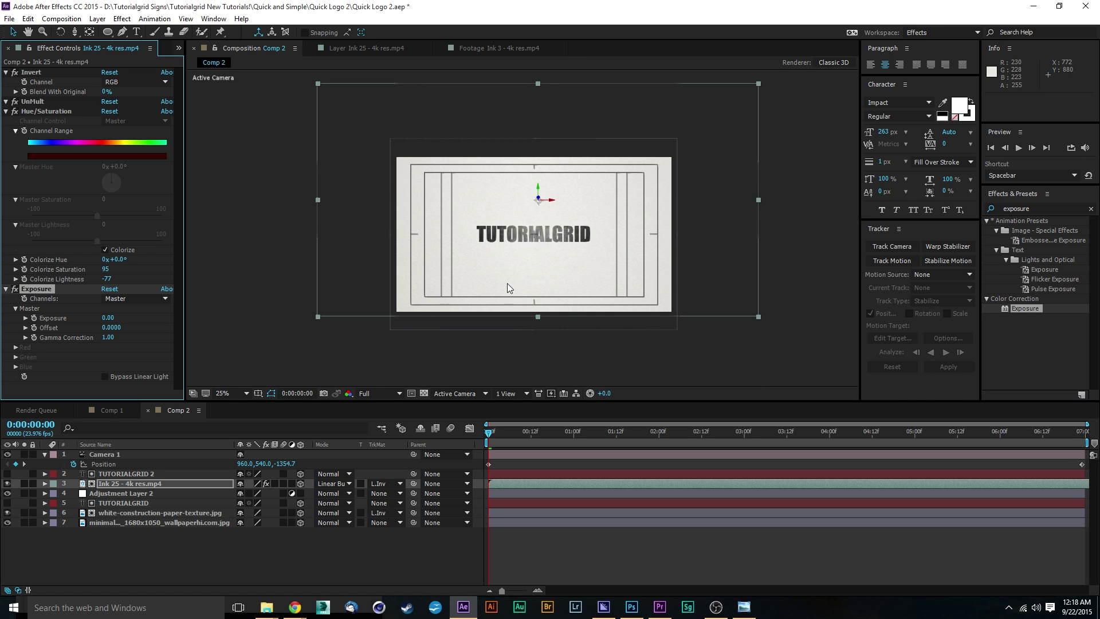
key("period")
key("comma")
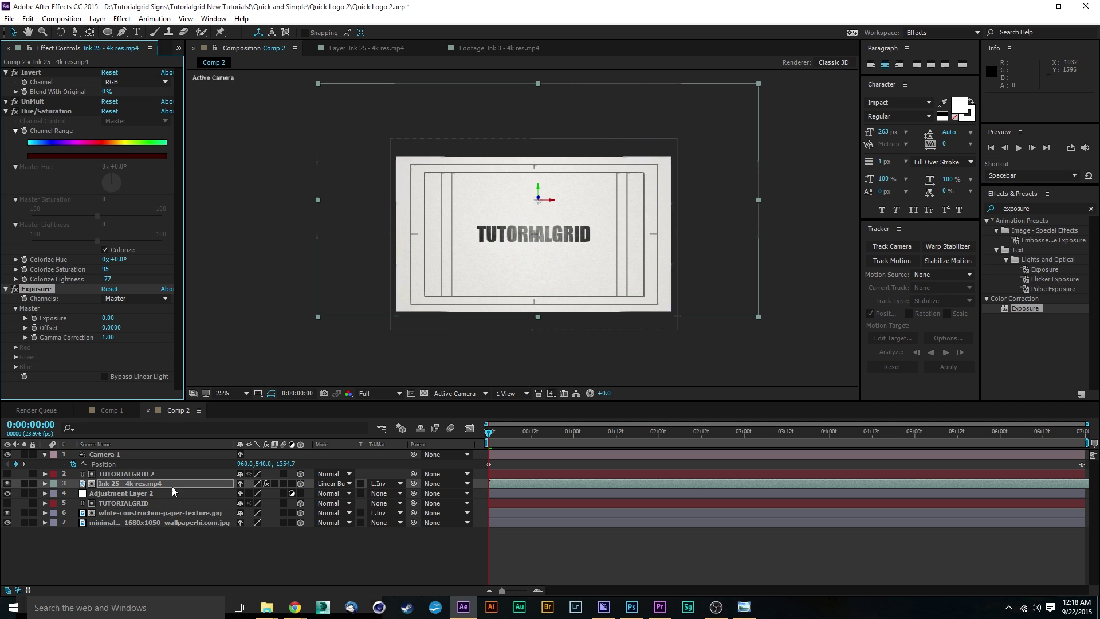
key("Delete")
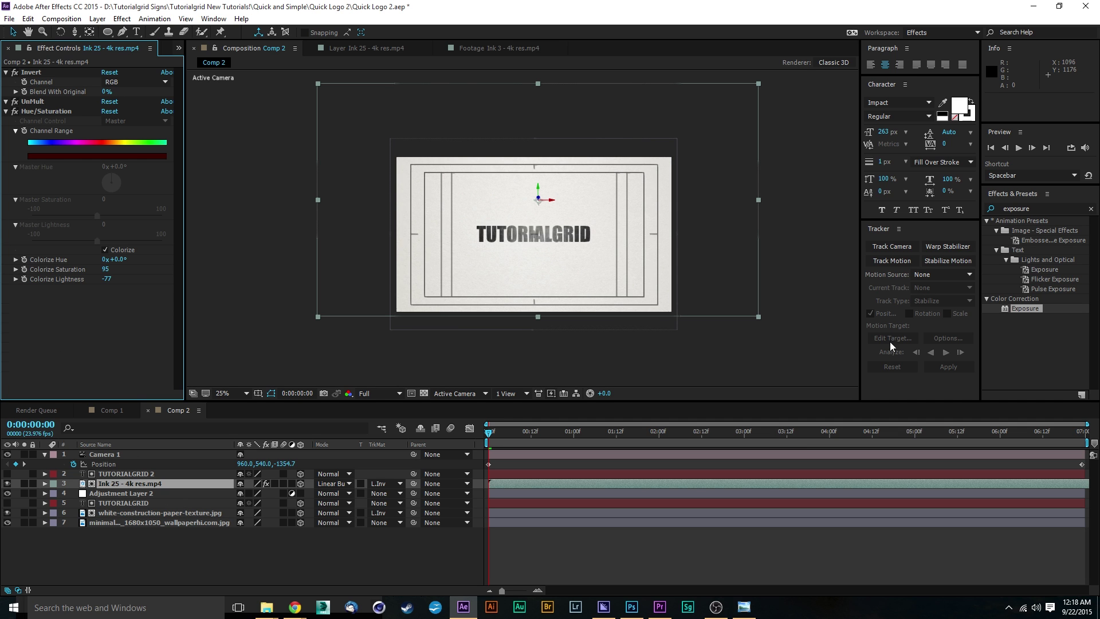
mouse_move(1023, 308)
left_mouse_down()
mouse_move(239, 508)
mouse_move(171, 494)
left_mouse_up()
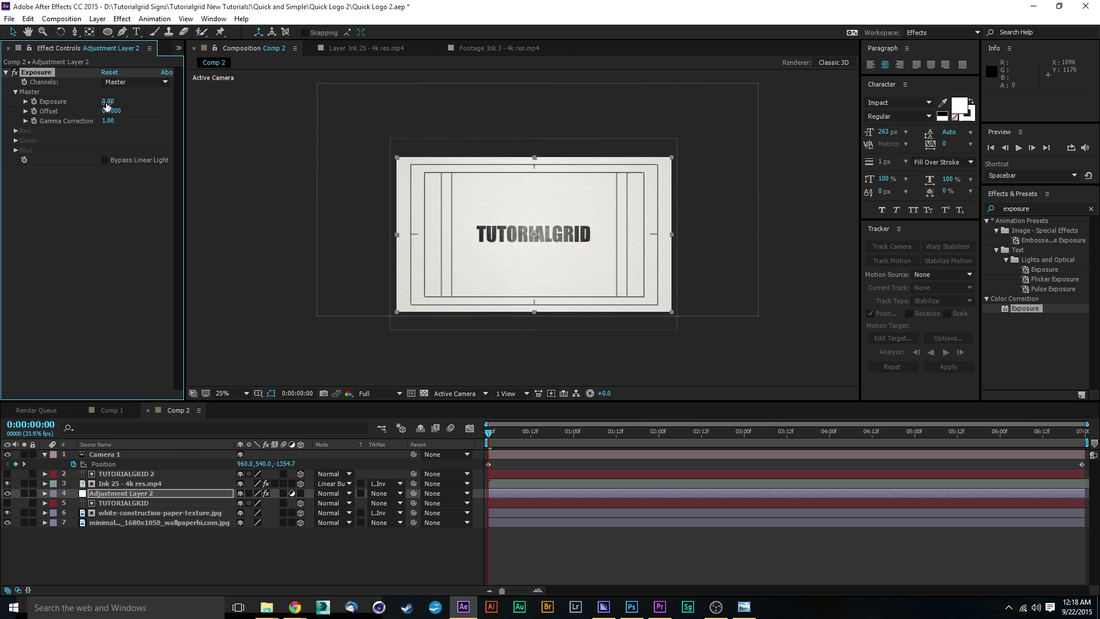
Step: Set Adjustment Layer 2's Exposure to -3.57 and Gamma Correction to 0.71
left_click_drag(107, 101, 2, 215)
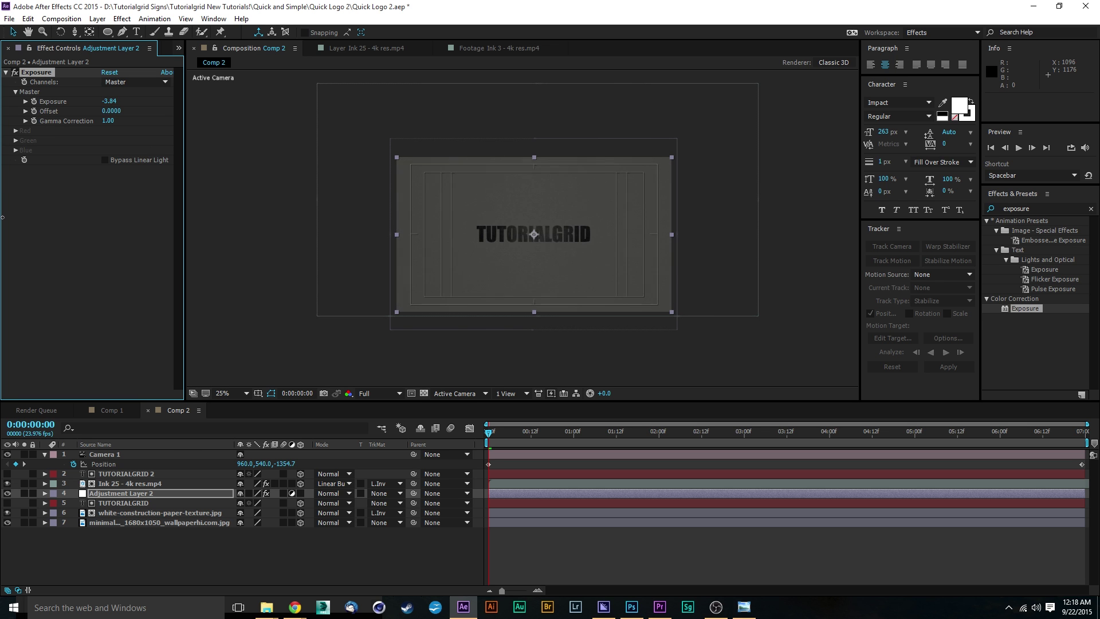
scroll(410, 200, "up", 1)
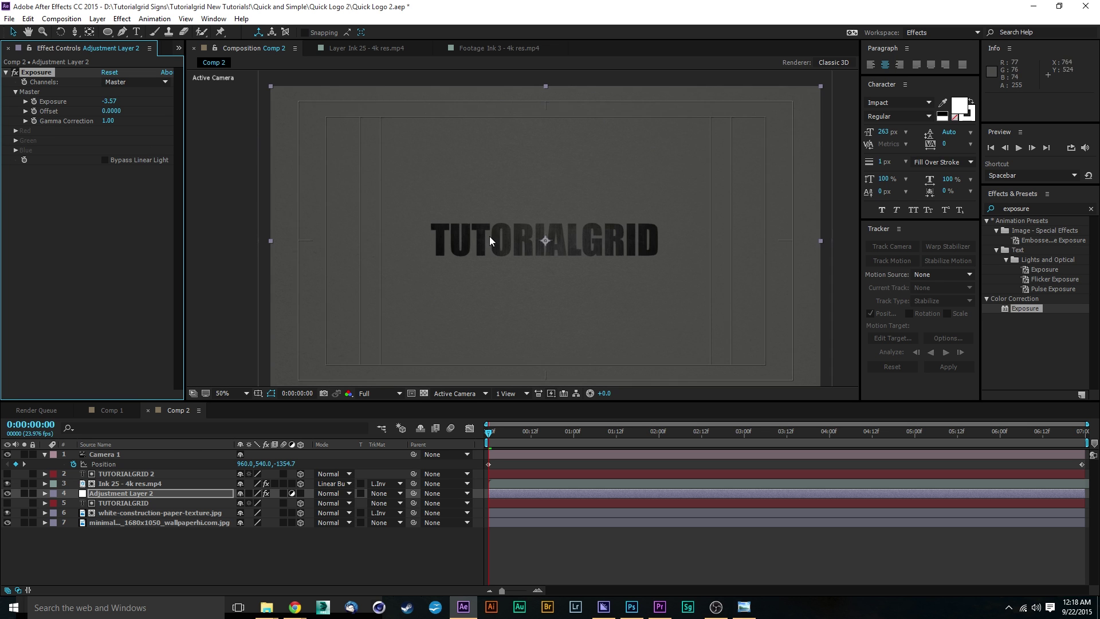
left_click_drag(108, 121, 121, 121)
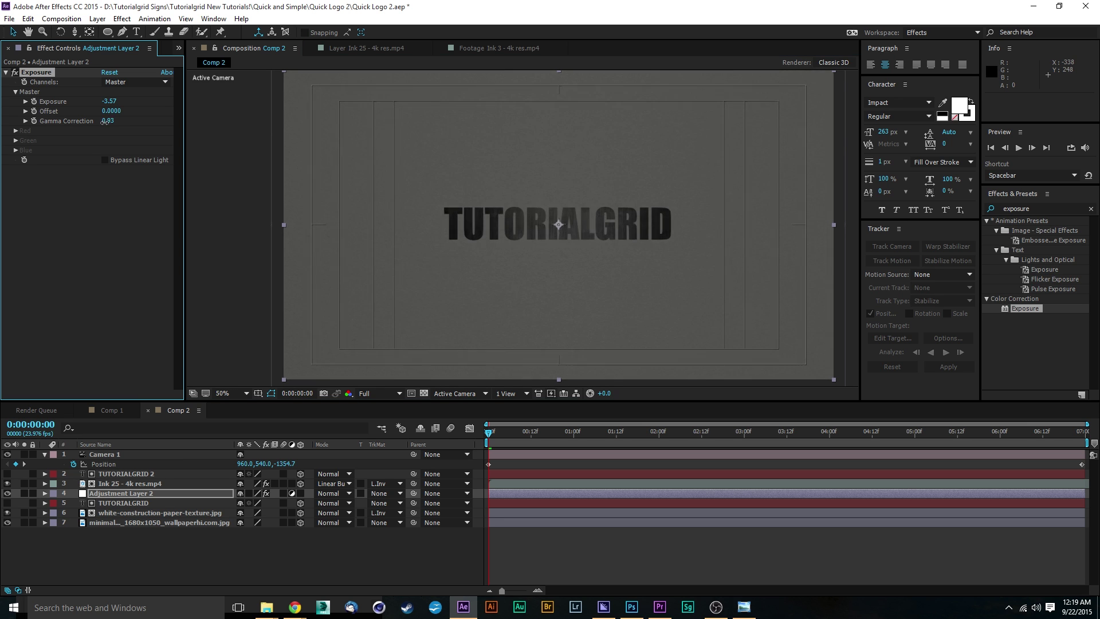
left_click_drag(106, 121, 93, 122)
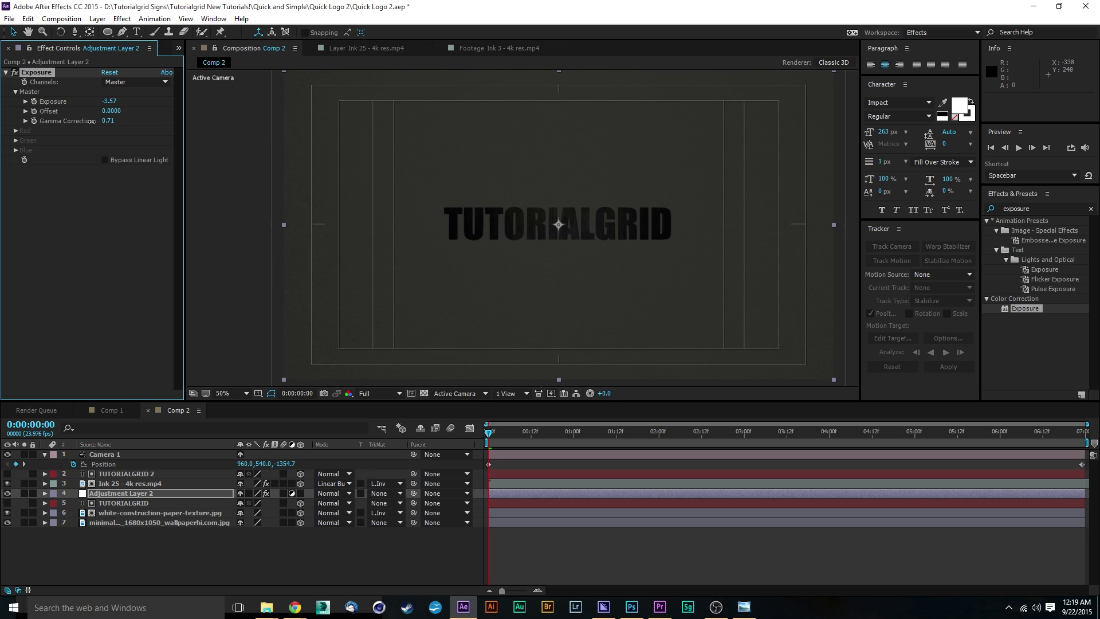
Step: Apply Curves to Adjustment Layer 2 and drag its RGB points into a steep S
left_click(1038, 209)
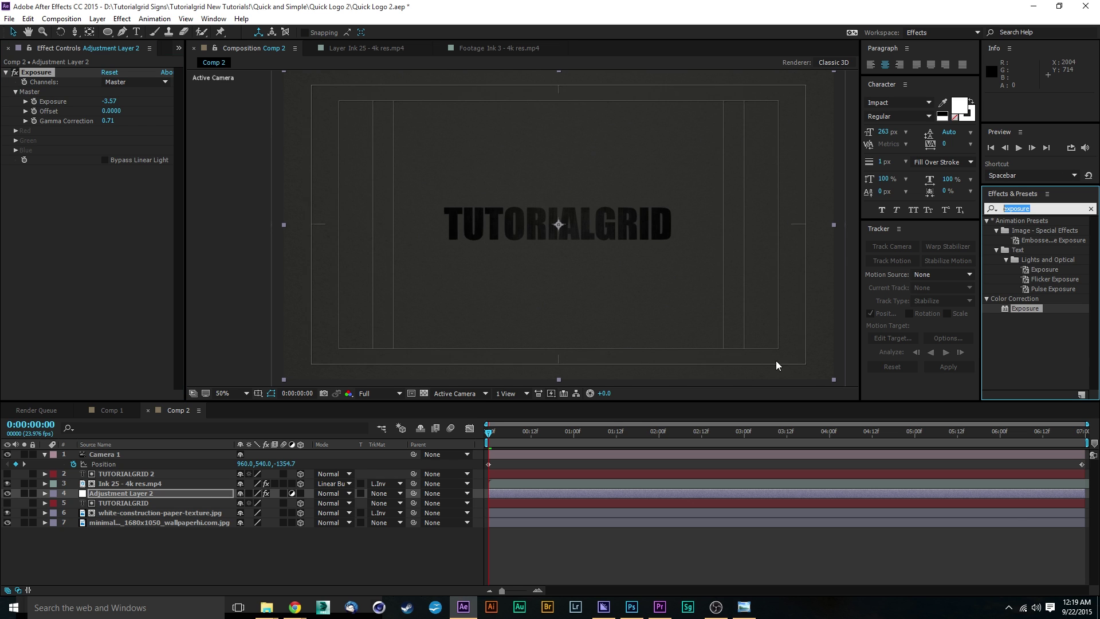
type("curves")
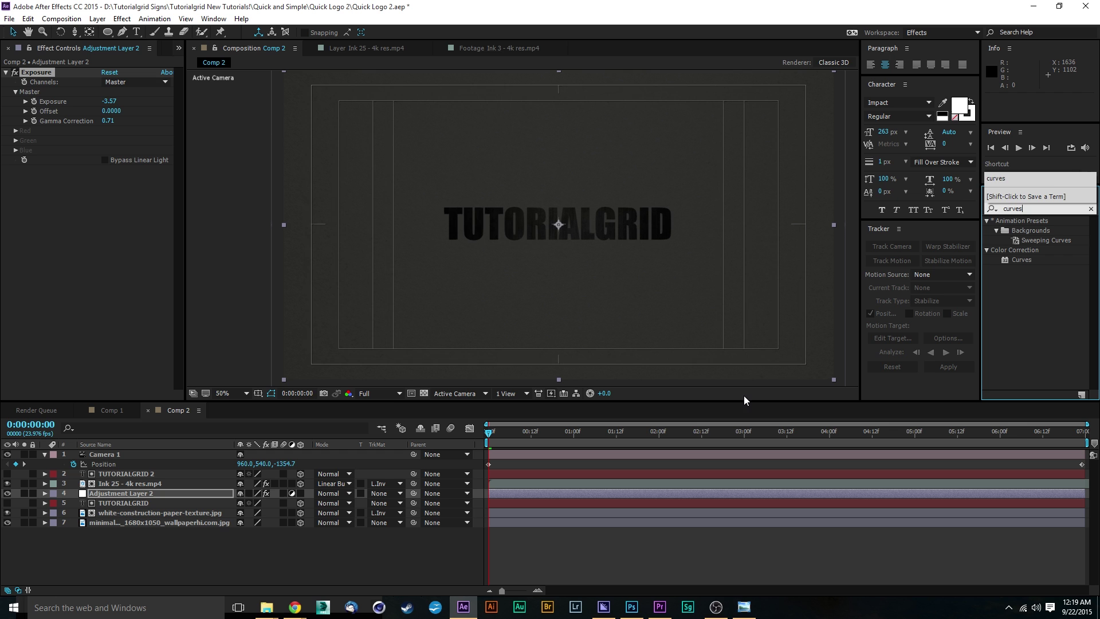
left_click_drag(1021, 260, 158, 495)
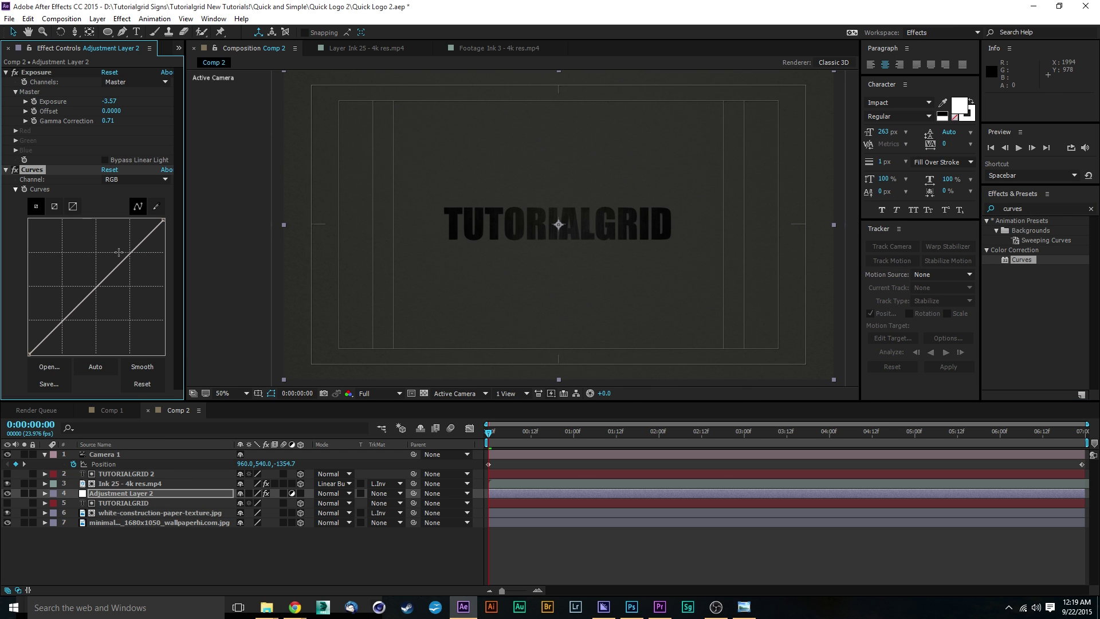
left_click_drag(123, 259, 103, 245)
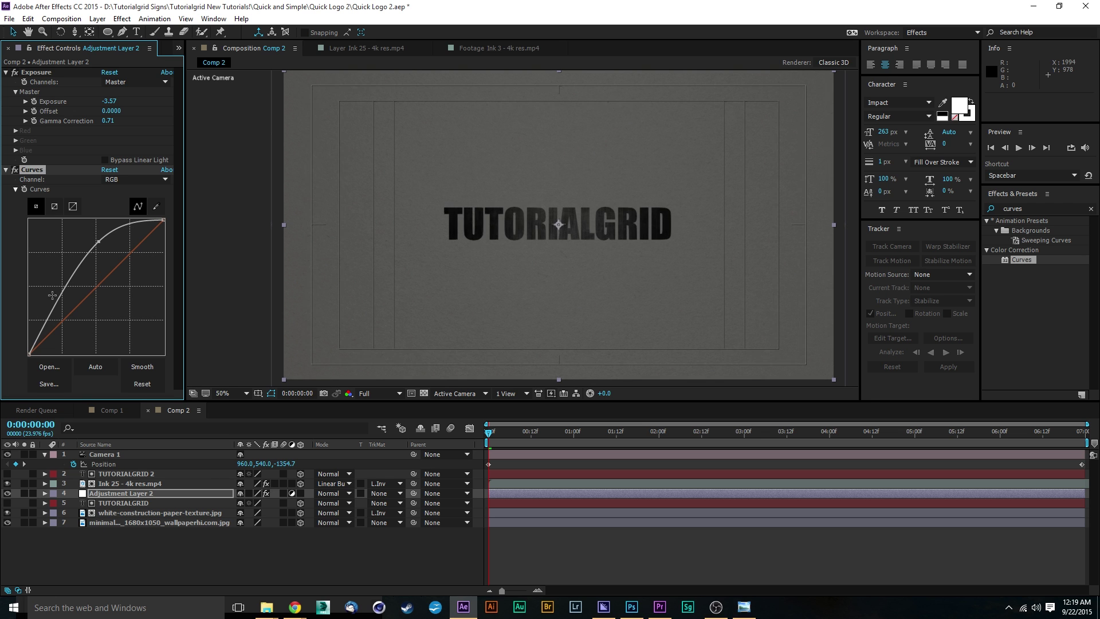
left_click_drag(54, 297, 63, 315)
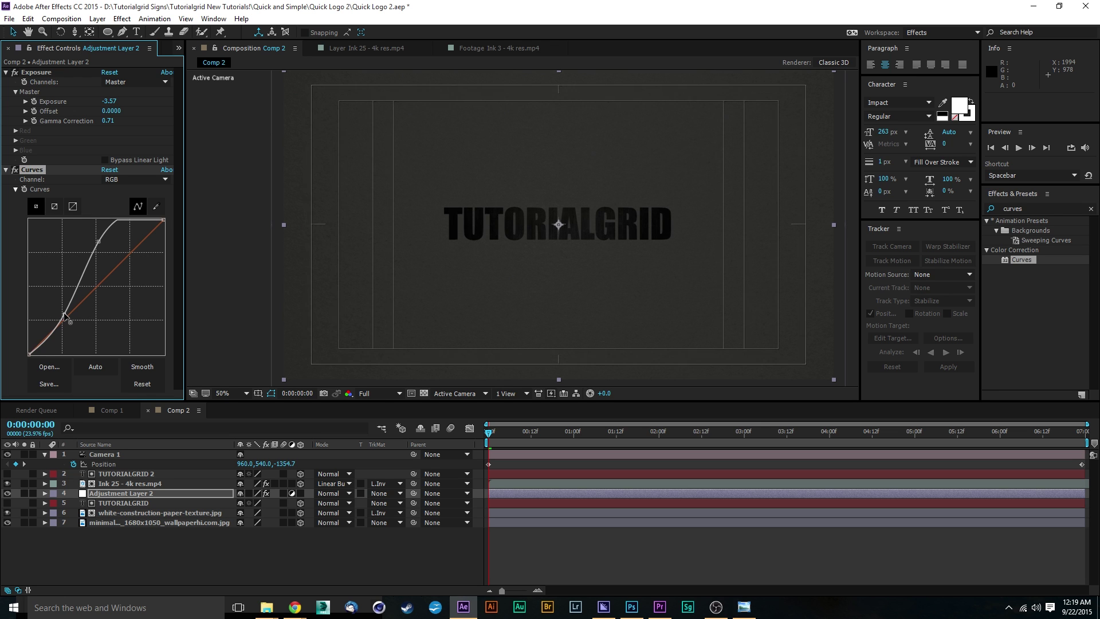
left_click_drag(64, 313, 66, 315)
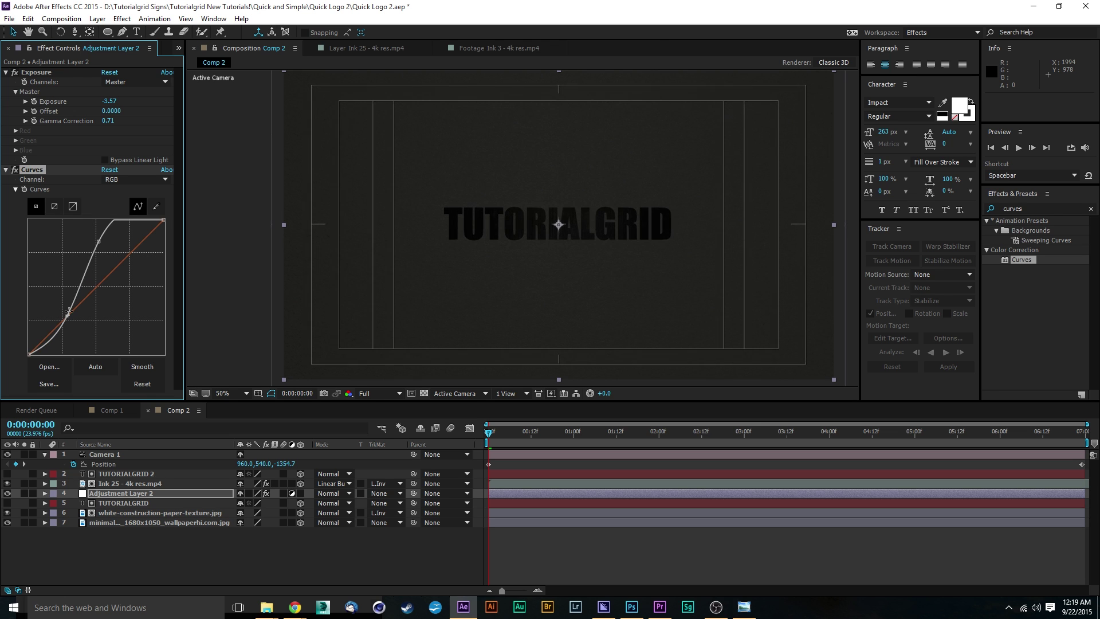
left_click_drag(96, 242, 95, 240)
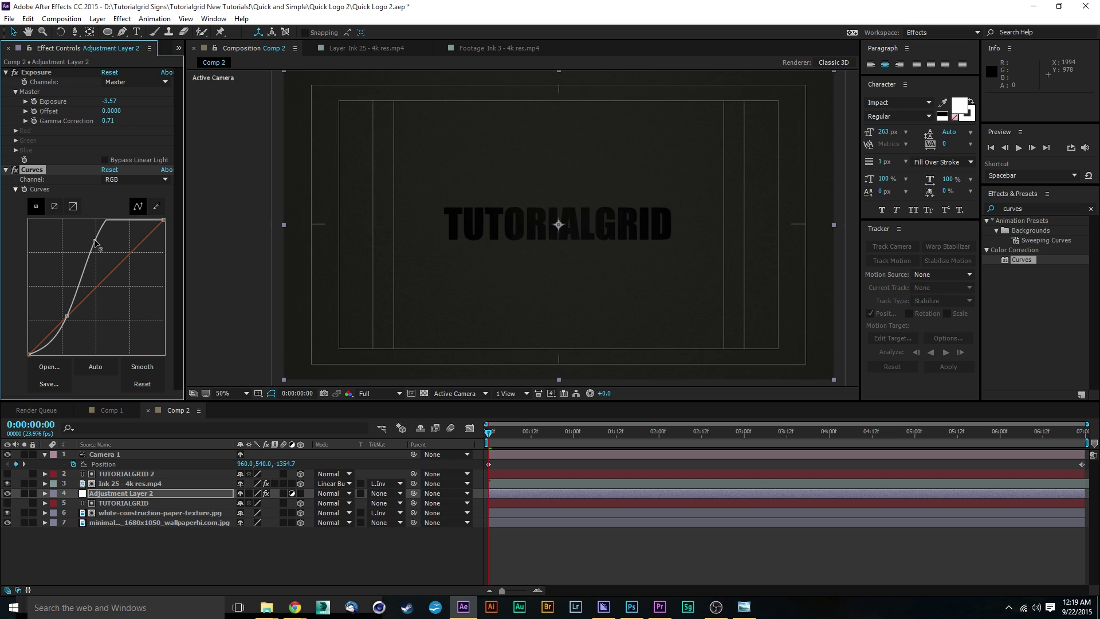
mouse_move(69, 316)
left_mouse_down()
mouse_move(59, 337)
mouse_move(55, 329)
left_mouse_up()
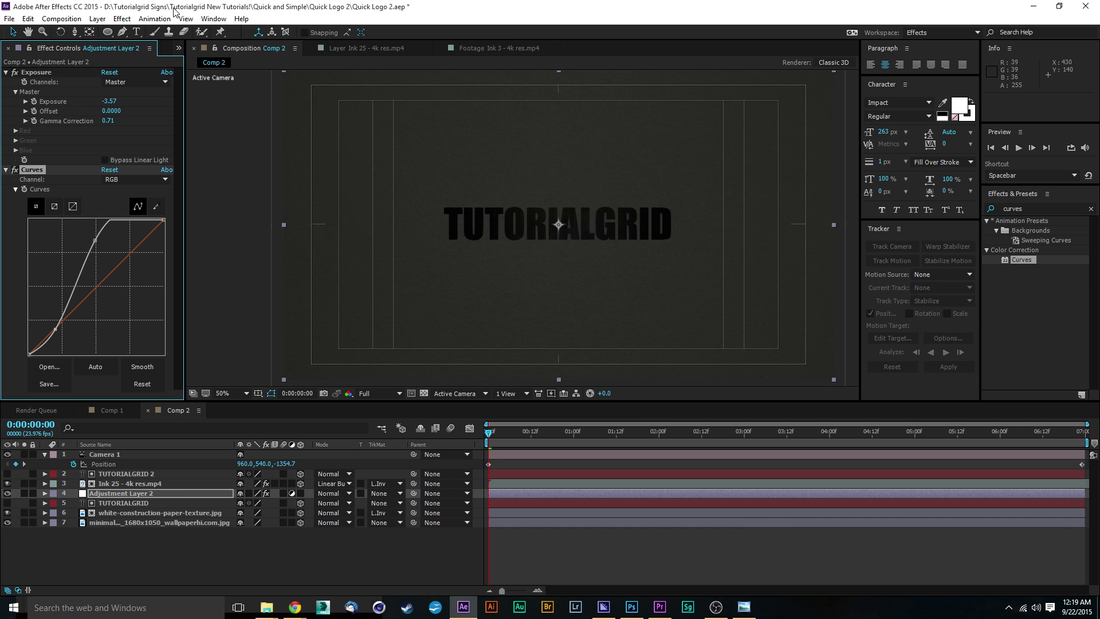
Step: Add a subtracted ellipse mask with 413 feather and set layer opacity to 85%
double_click(110, 31)
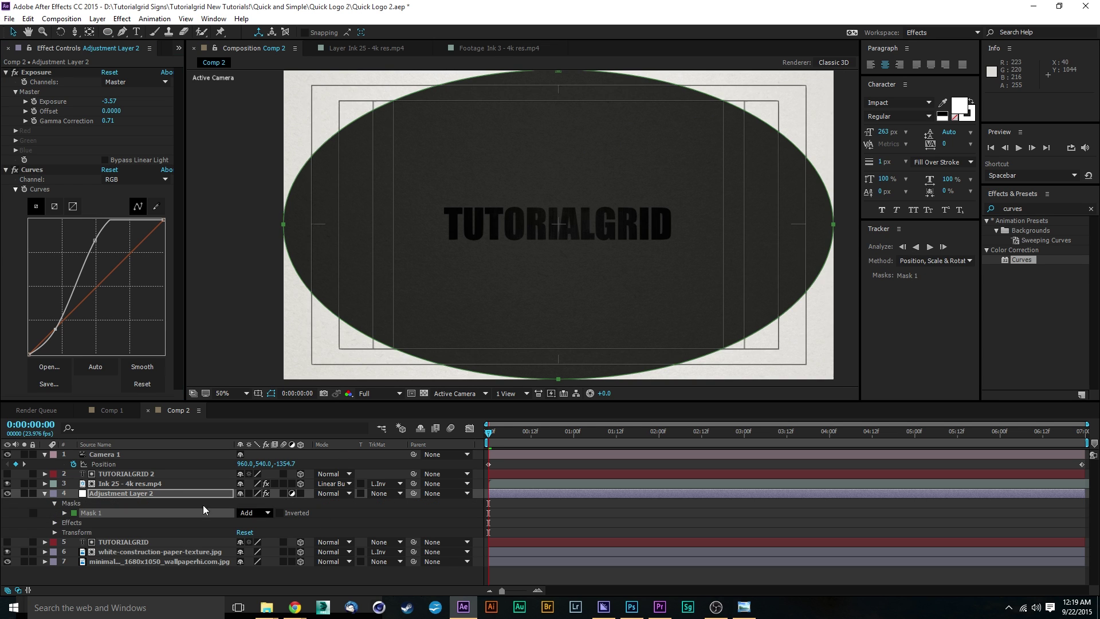
left_click(250, 513)
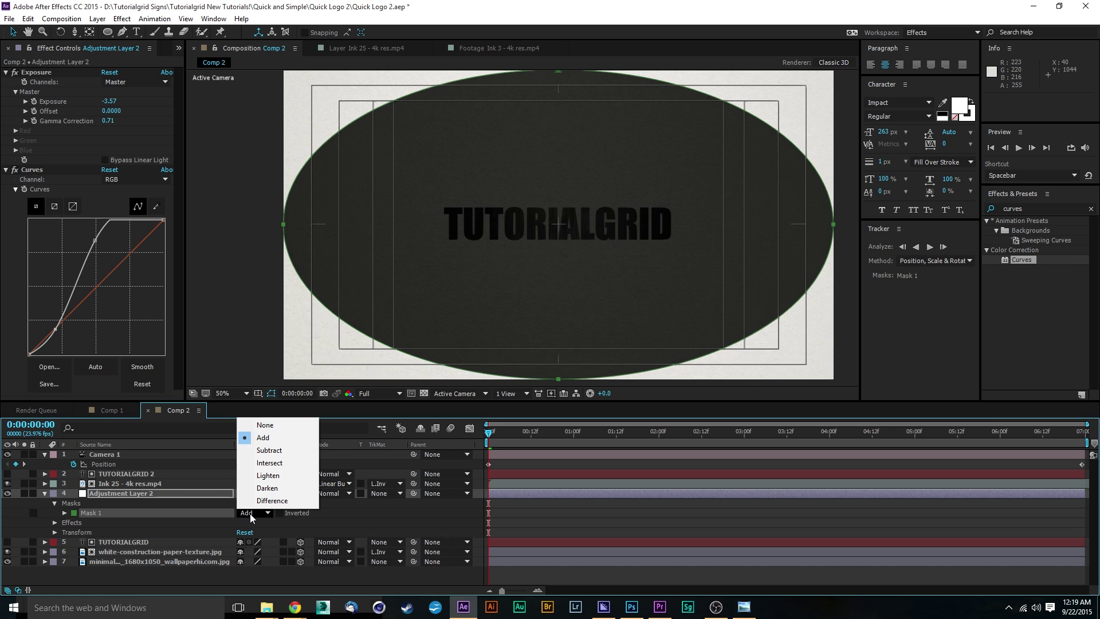
left_click(268, 450)
key("f")
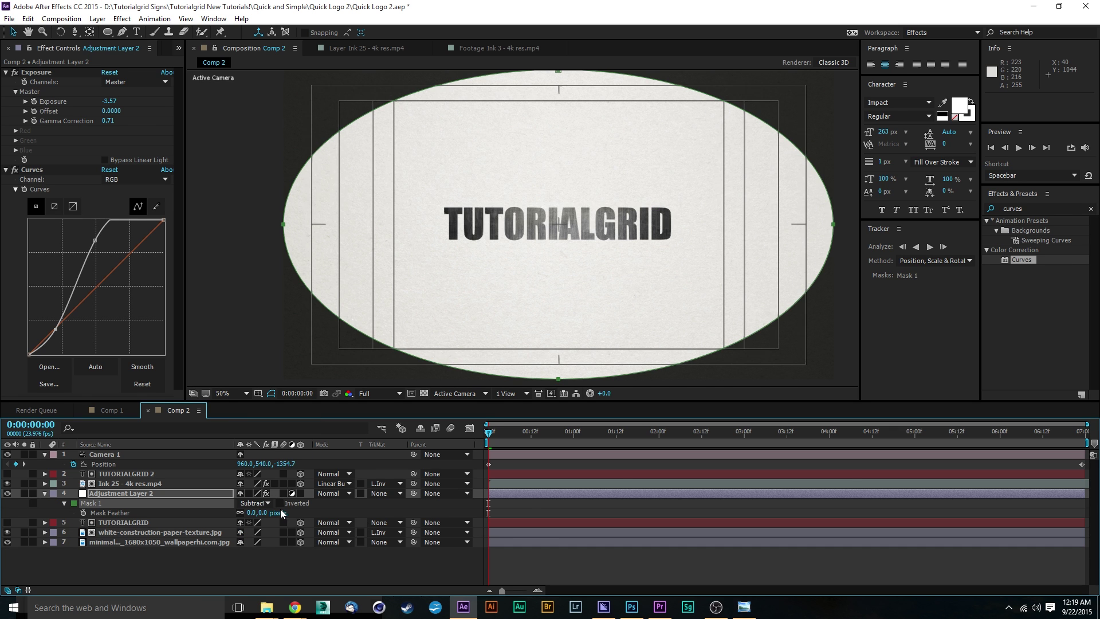
left_click_drag(261, 513, 480, 493)
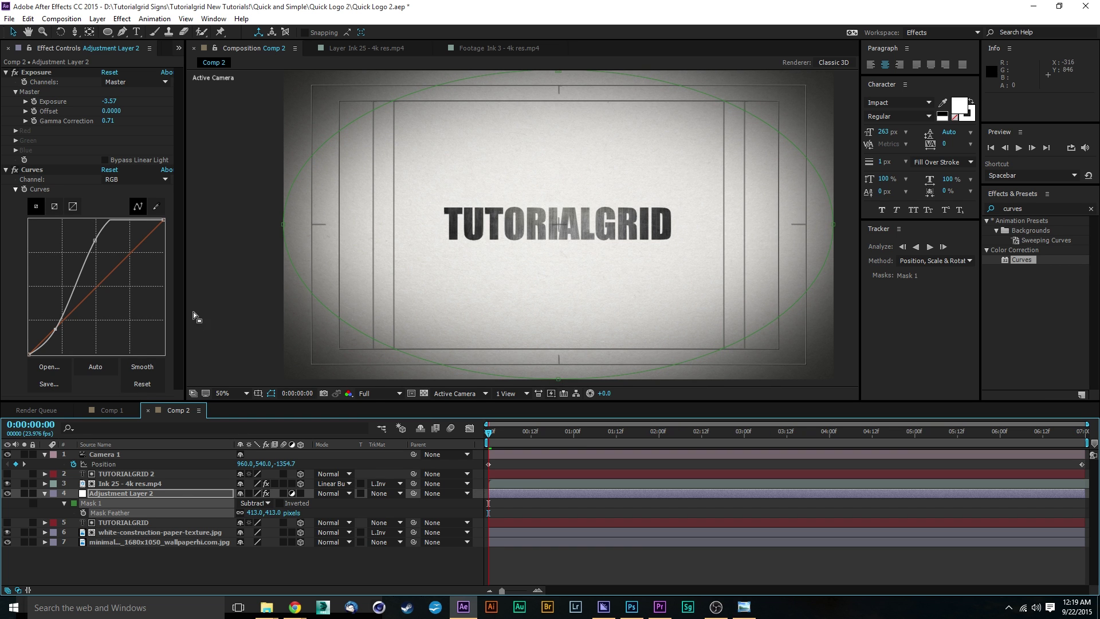
key("t")
left_click_drag(247, 502, 231, 503)
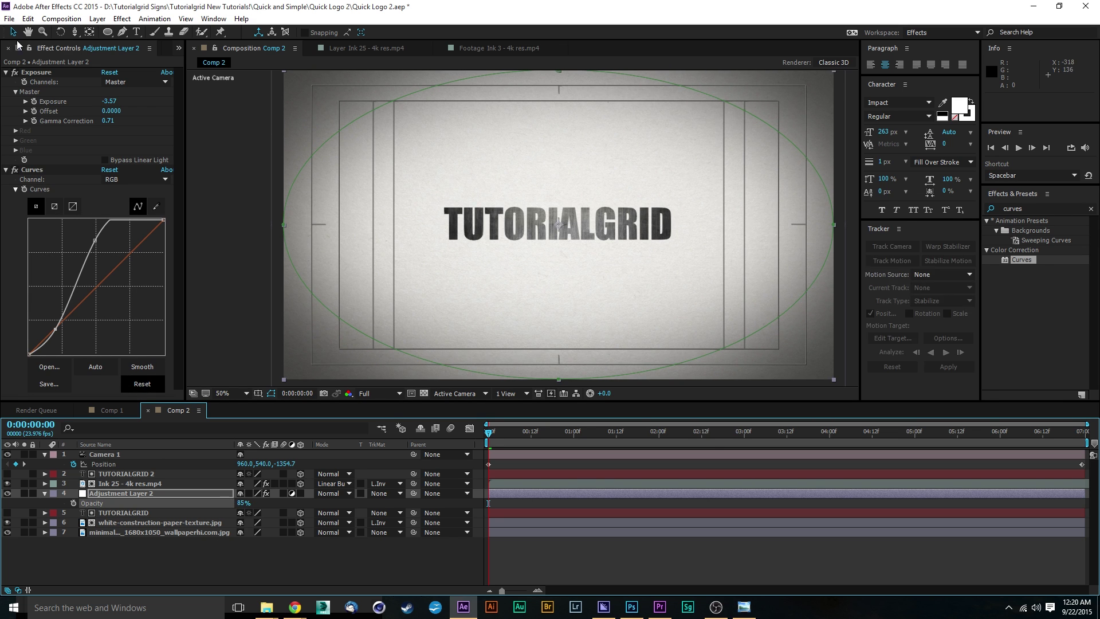
Step: Deselect all layers, reposition the composition view and preview the ink bleed at a later frame
key("ctrl+Up")
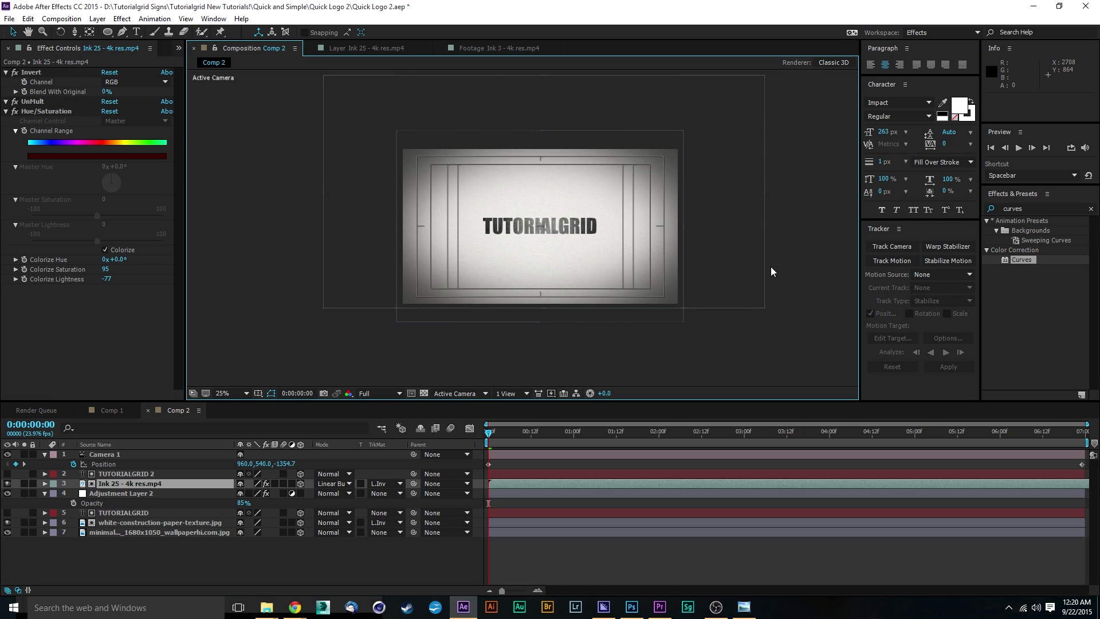
left_click(770, 266)
left_click_drag(660, 288, 485, 266)
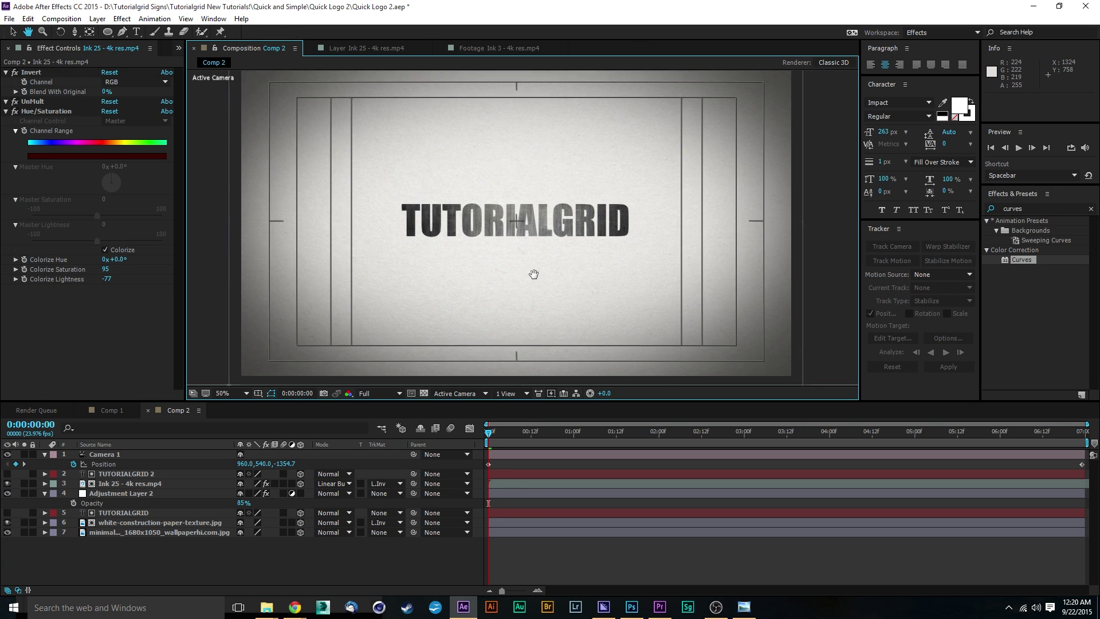
scroll(485, 267, "down", 1)
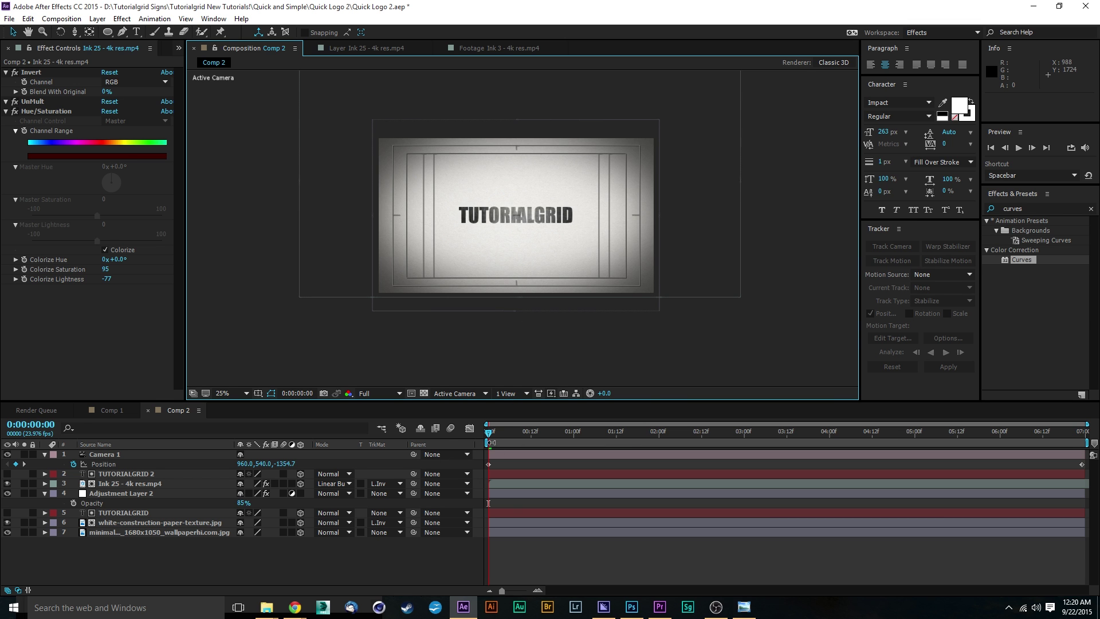
mouse_move(489, 432)
left_mouse_down()
mouse_move(673, 458)
mouse_move(852, 442)
left_mouse_up()
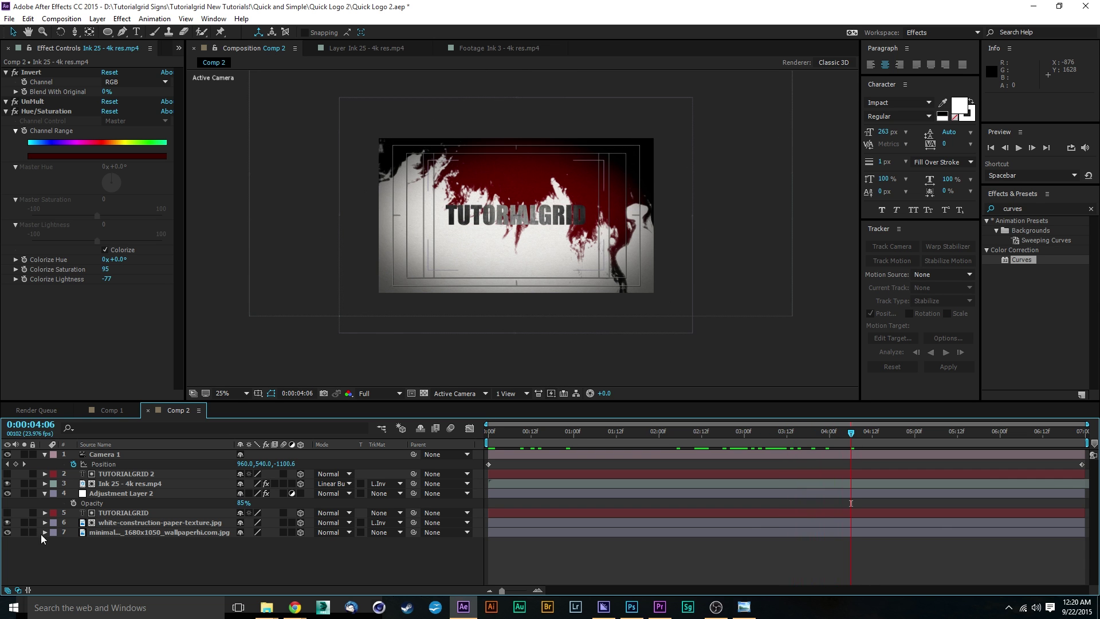
Step: Lower Adjustment Layer 2's opacity from 85% to 51% and preview the camera push-in
left_click_drag(243, 504, 225, 503)
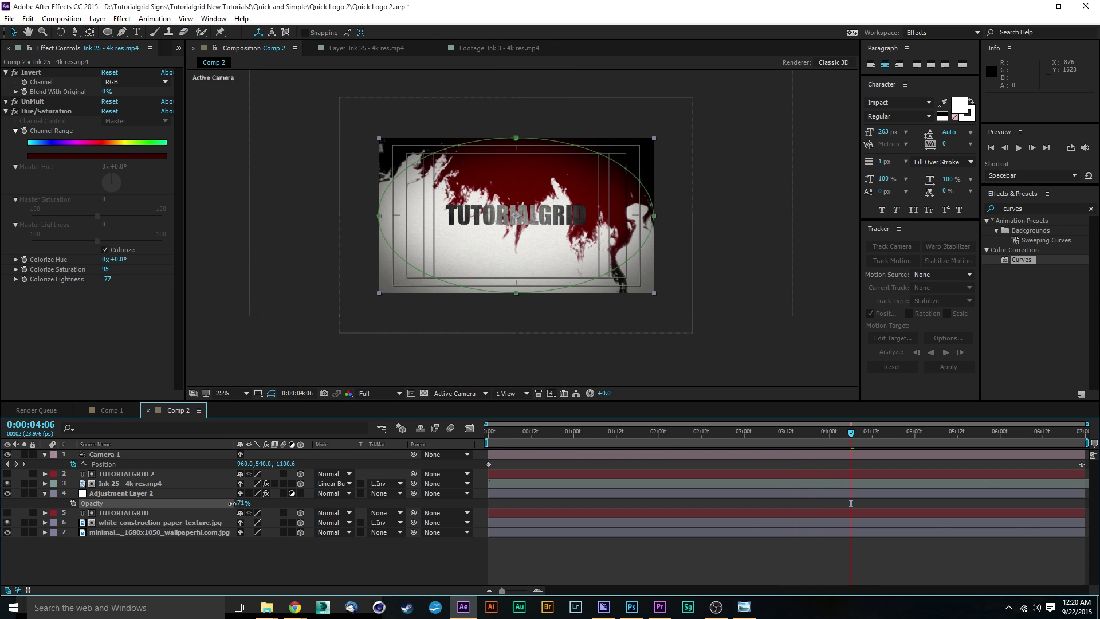
mouse_move(220, 502)
left_mouse_down()
mouse_move(204, 504)
mouse_move(224, 504)
left_mouse_up()
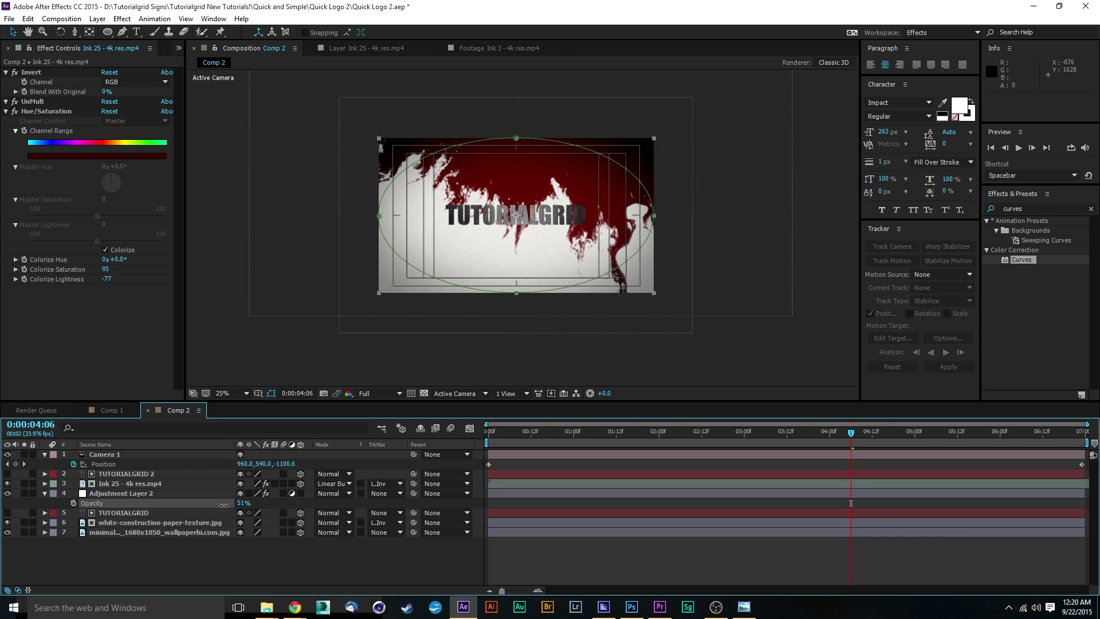
left_click(224, 505)
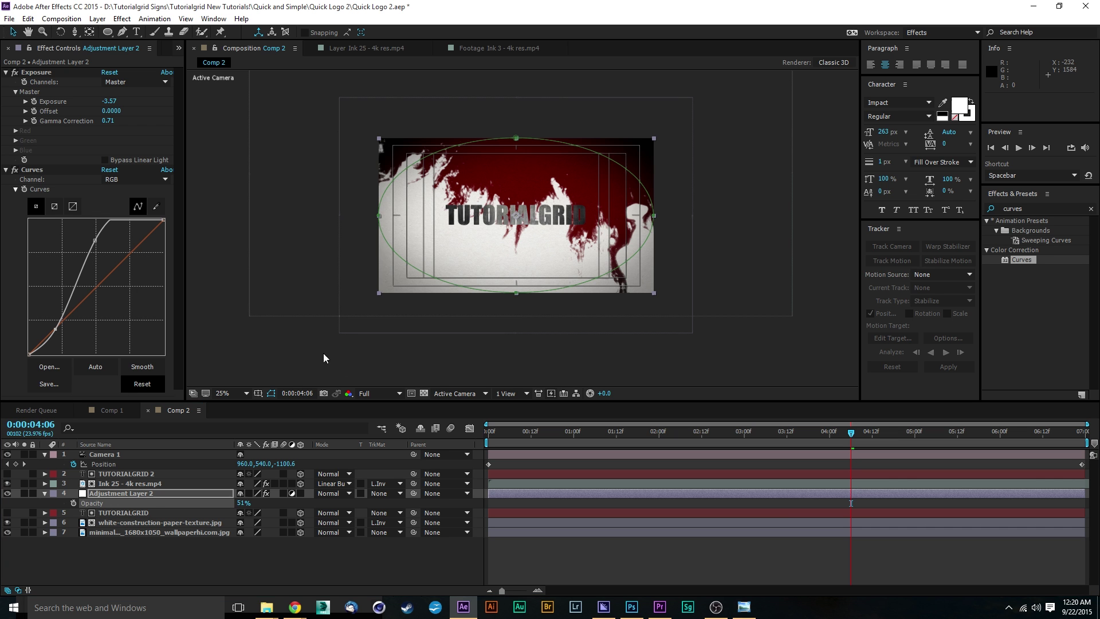
scroll(551, 207, "up", 1)
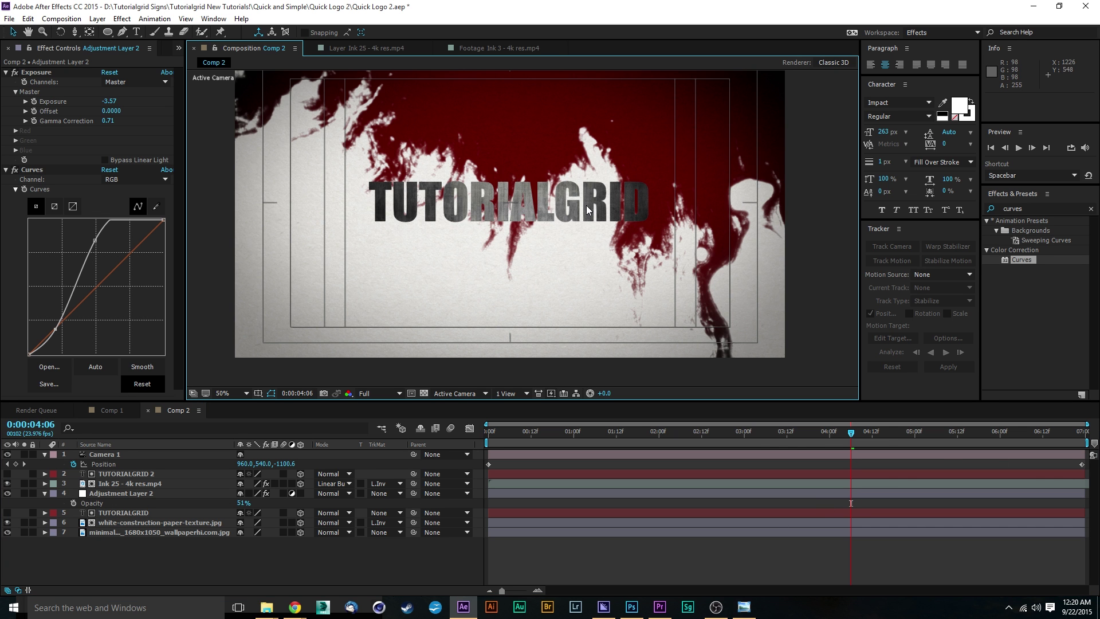
scroll(586, 205, "up", 1)
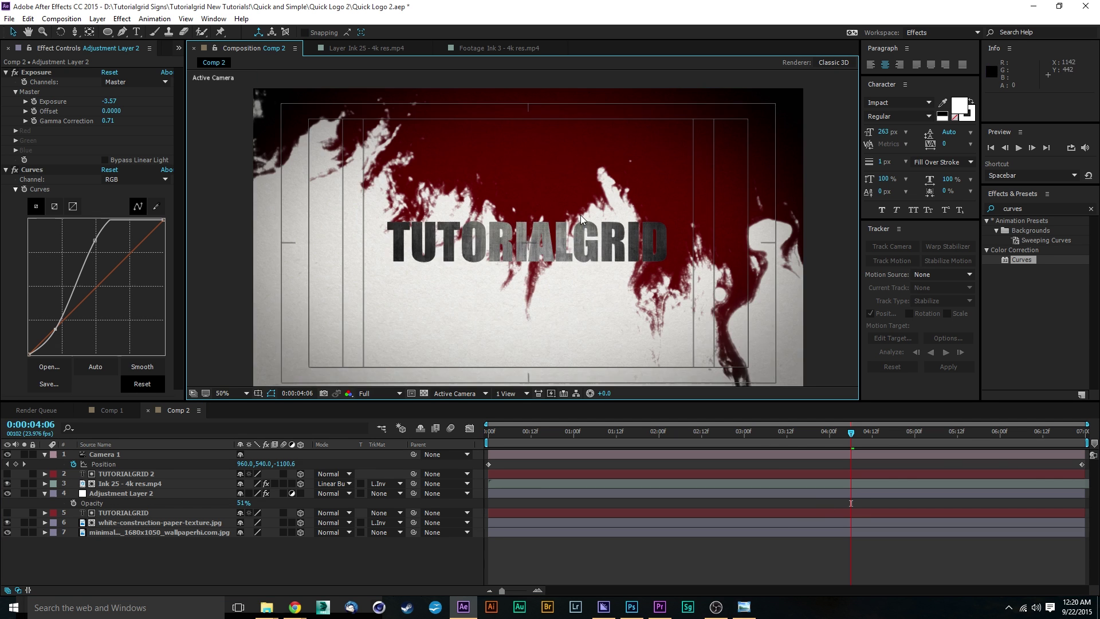
mouse_move(788, 432)
left_mouse_down()
mouse_move(972, 432)
mouse_move(642, 432)
left_mouse_up()
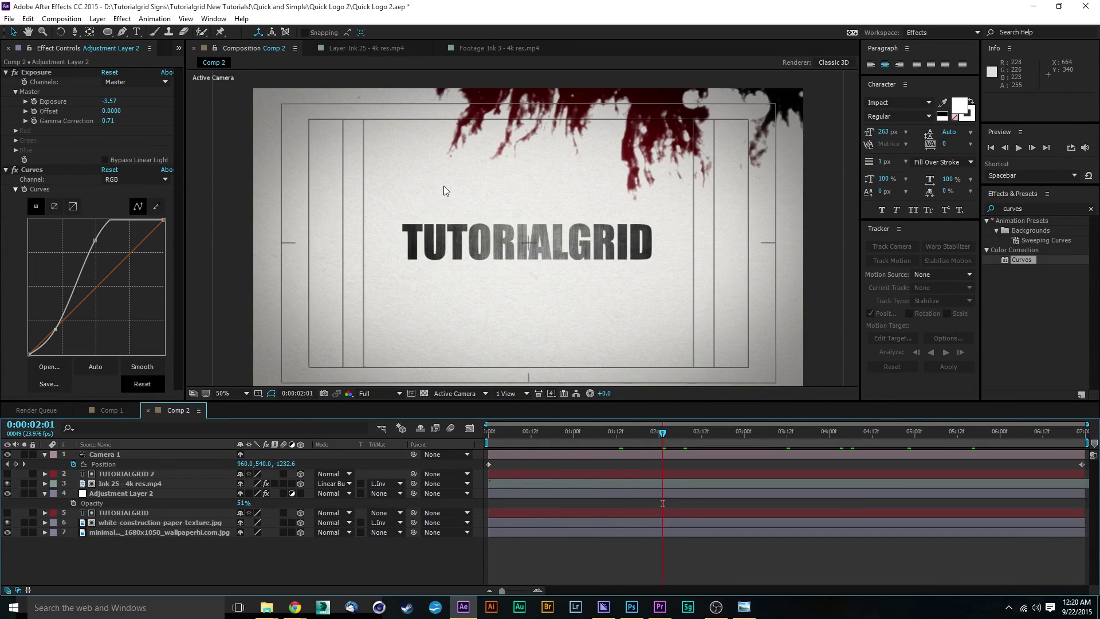
scroll(556, 222, "down", 1)
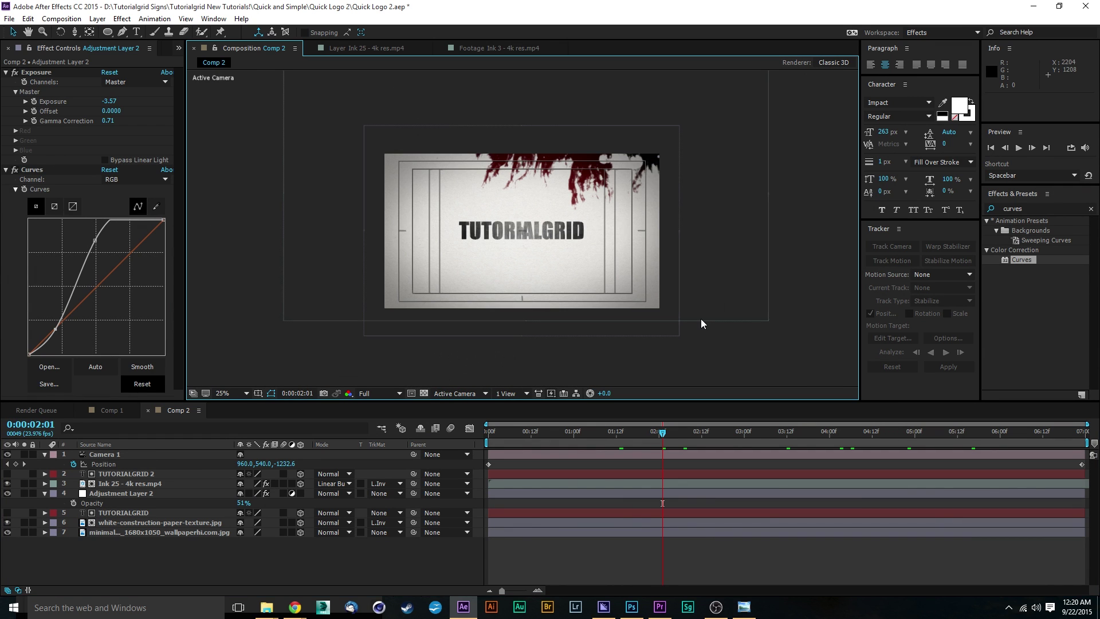
left_click(180, 51)
Step: Select SL_3.mov in the Project footage list, then switch to the Light Artifacts webpage
left_click(195, 68)
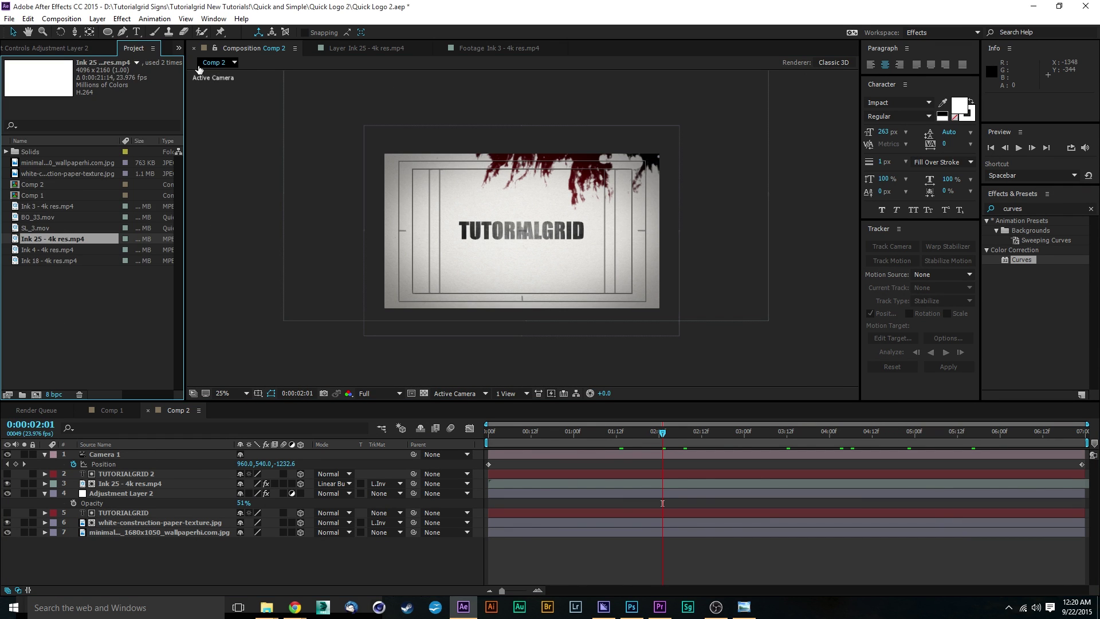
left_click(39, 228)
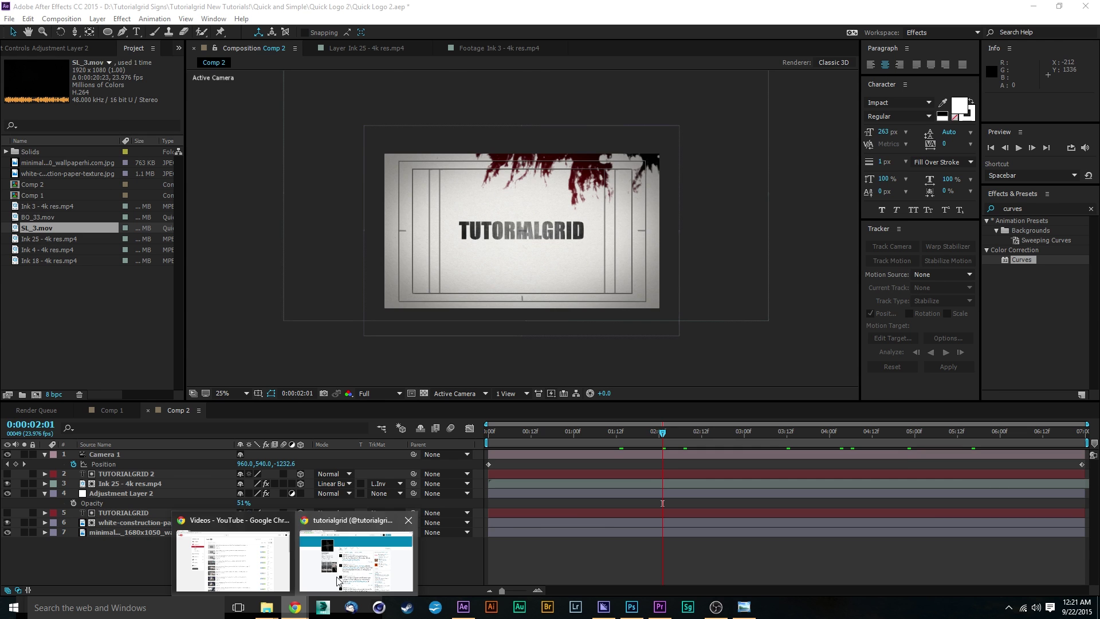
left_click(295, 607)
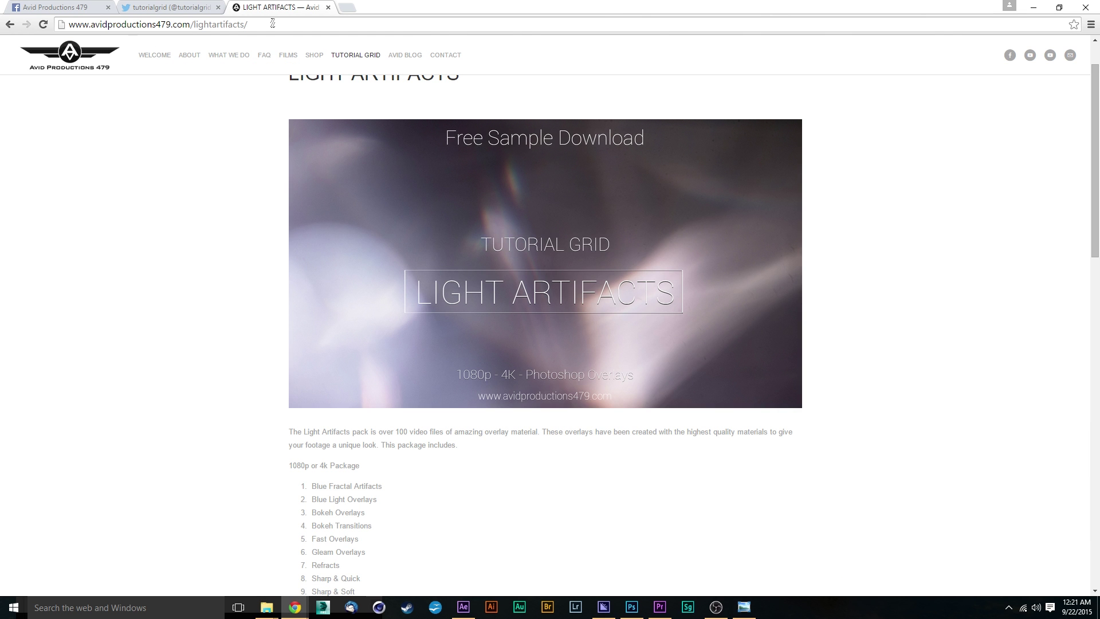
scroll(353, 173, "down", 5)
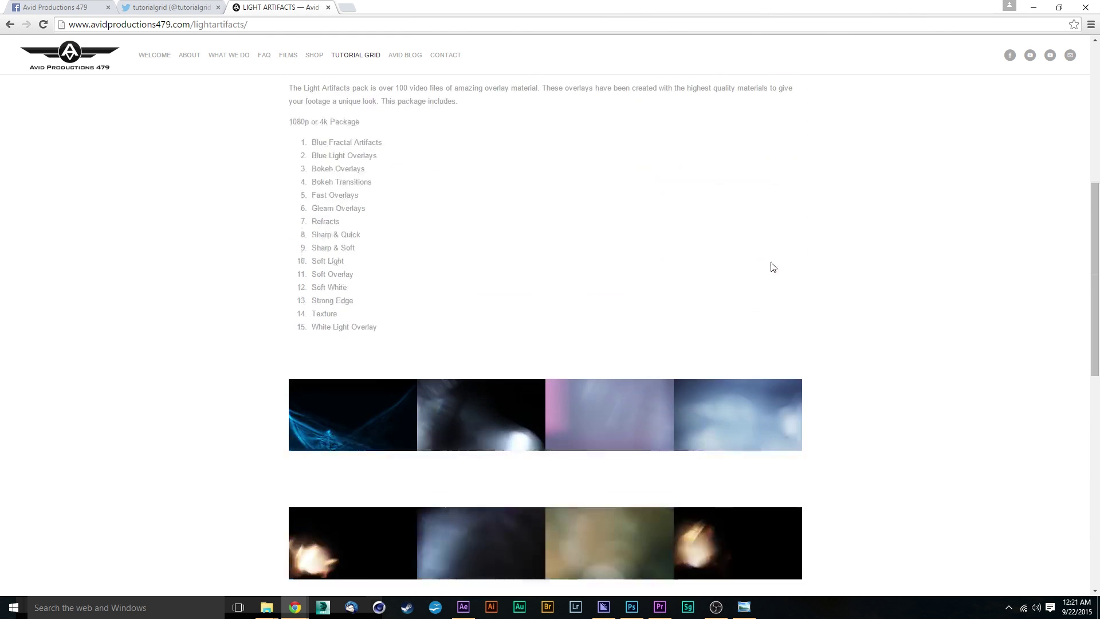
scroll(770, 266, "down", 3)
scroll(769, 266, "down", 2)
scroll(584, 206, "up", 8)
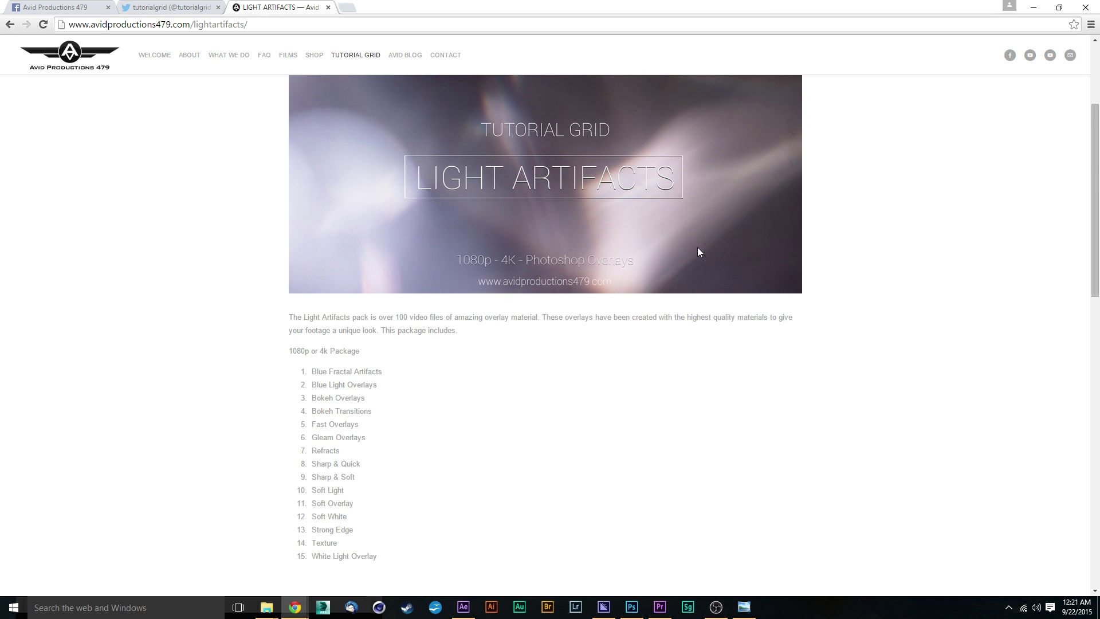
scroll(519, 235, "up", 1)
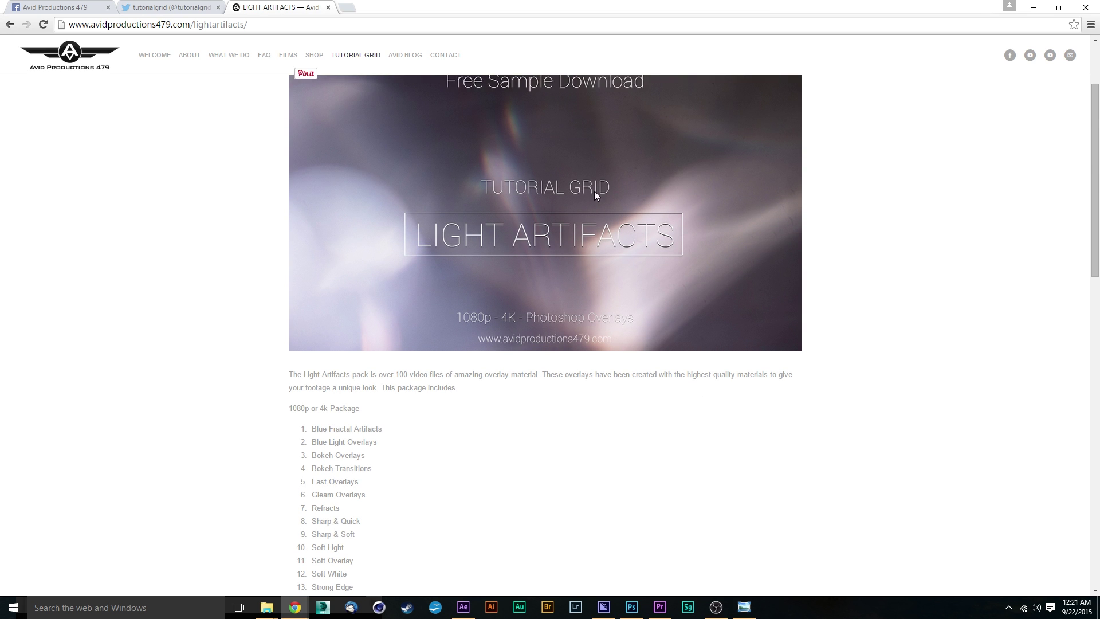
scroll(551, 327, "down", 4)
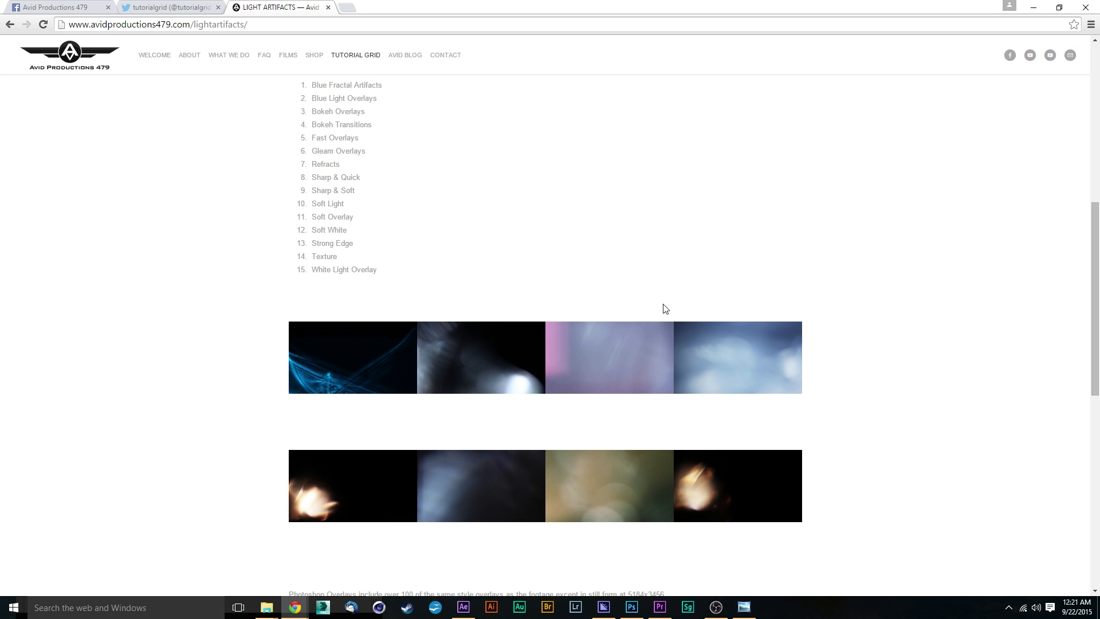
scroll(541, 164, "up", 4)
Step: Leave the Light Artifacts page in Chrome and return to After Effects
key("alt+Tab")
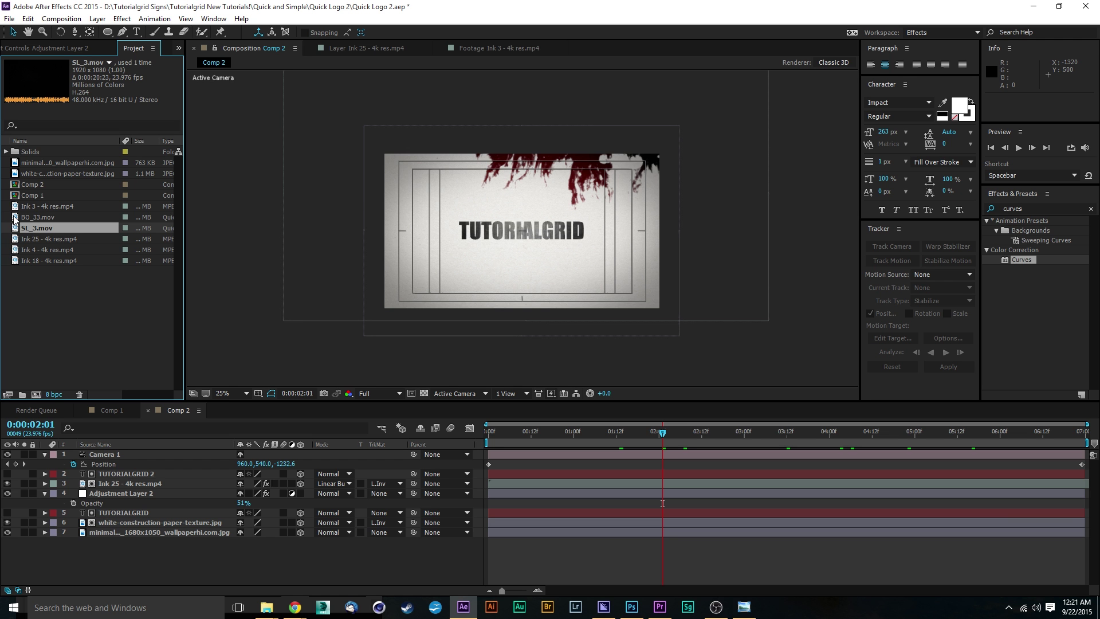
Step: Drop SL_3.mov into Comp 2 below Camera 1 and scrub to preview the light leak
left_click_drag(30, 227, 146, 460)
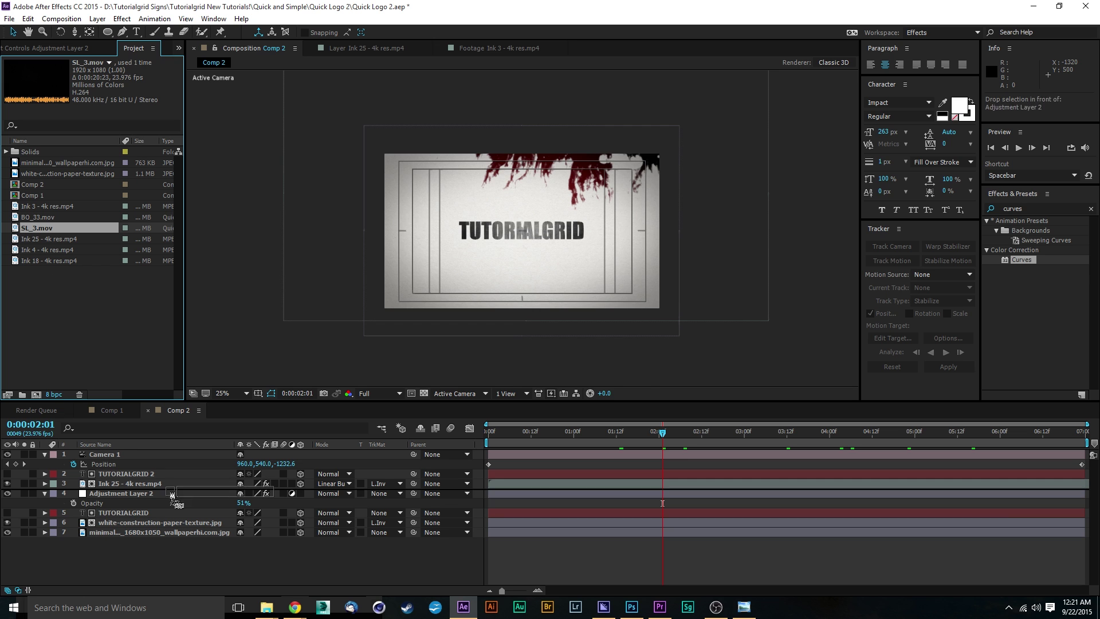
left_click_drag(146, 460, 146, 468)
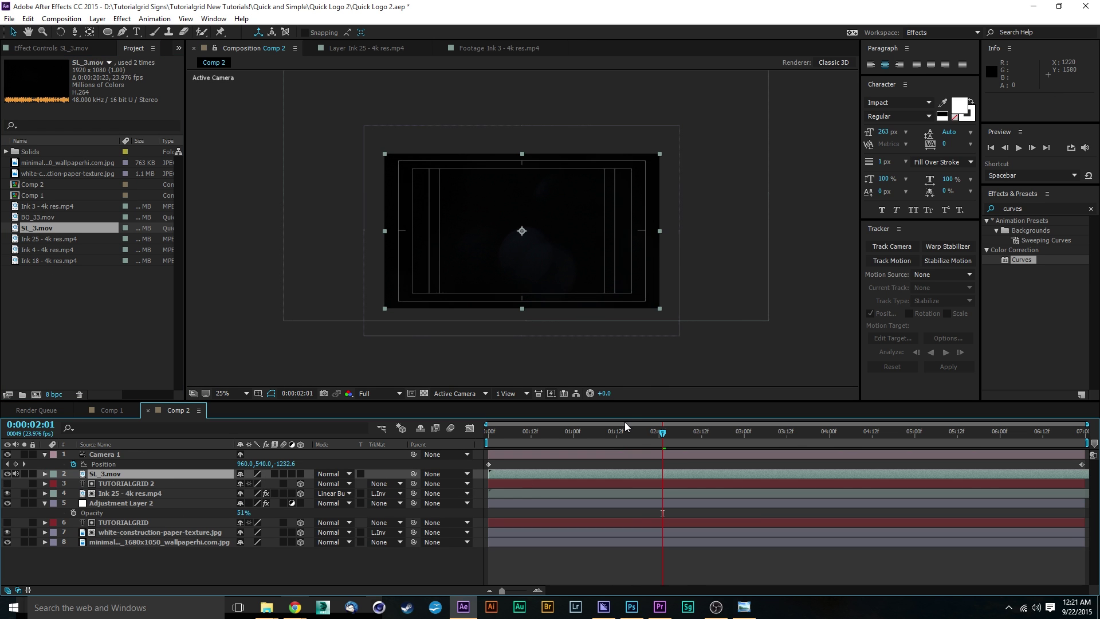
mouse_move(647, 428)
left_mouse_down()
mouse_move(901, 432)
mouse_move(1035, 472)
left_mouse_up()
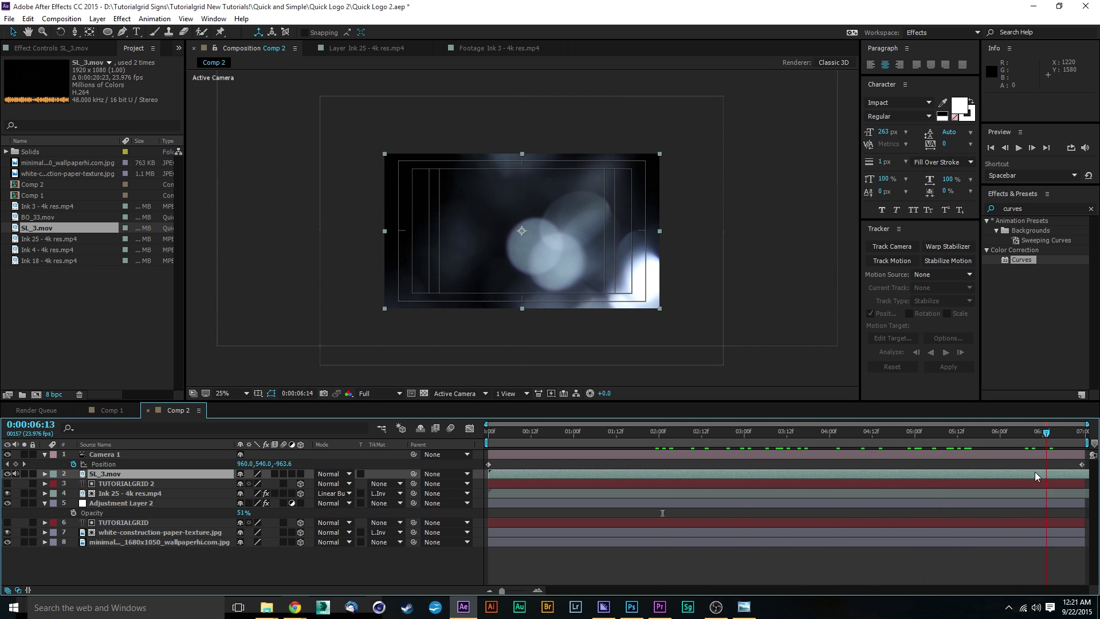
left_click(589, 429)
left_click_drag(588, 429, 883, 469)
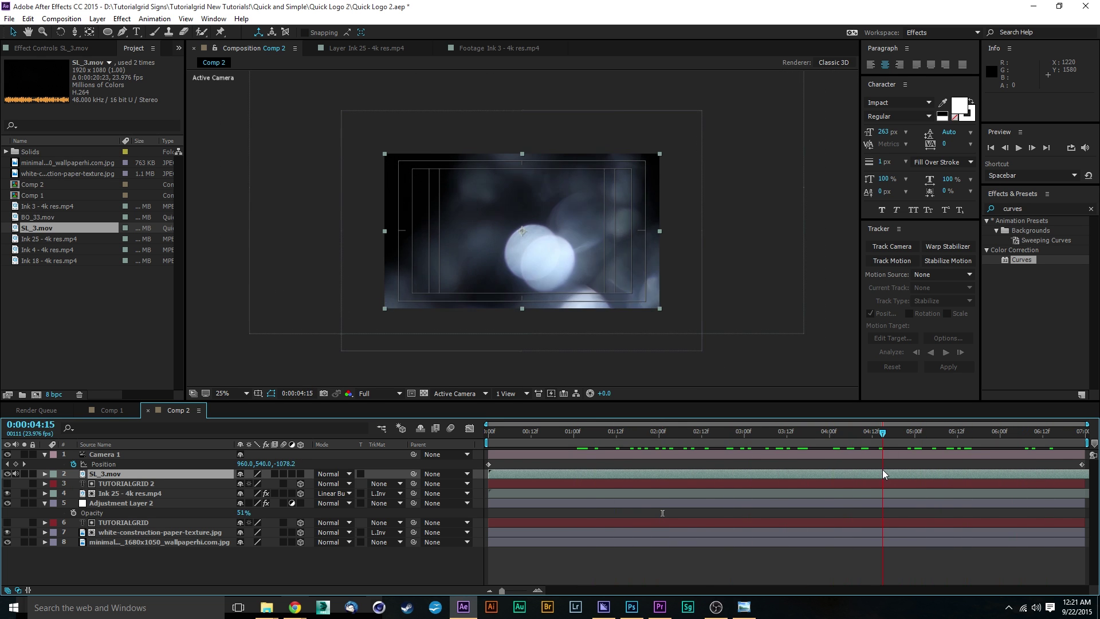
Step: Open and dismiss the light leak's blending choices, then select the SL_3.mov layer
left_click(340, 474)
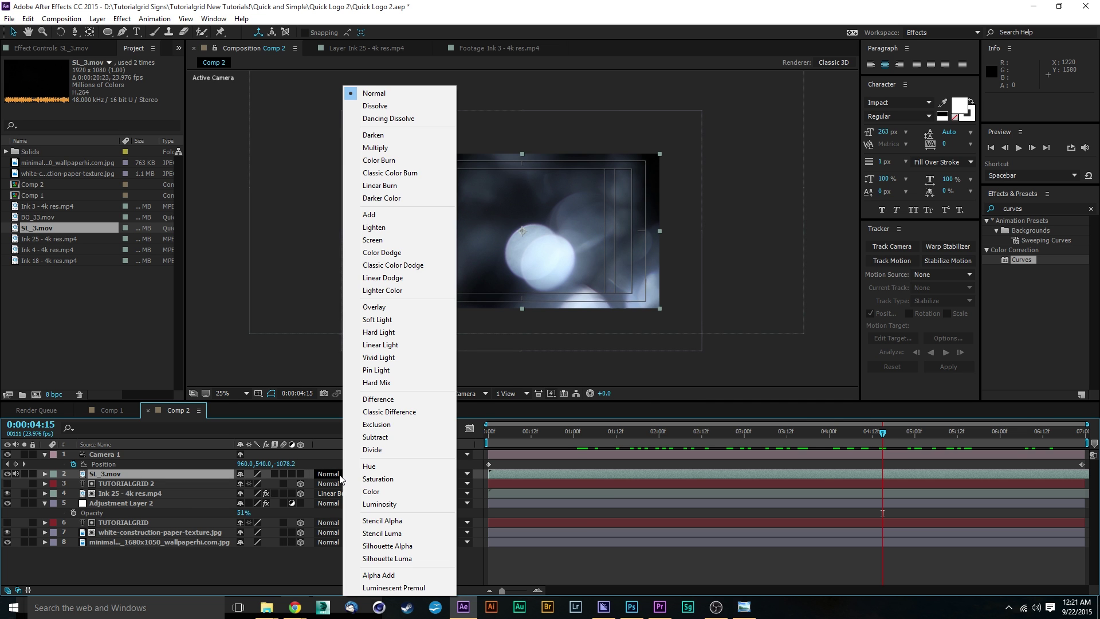
left_click(331, 465)
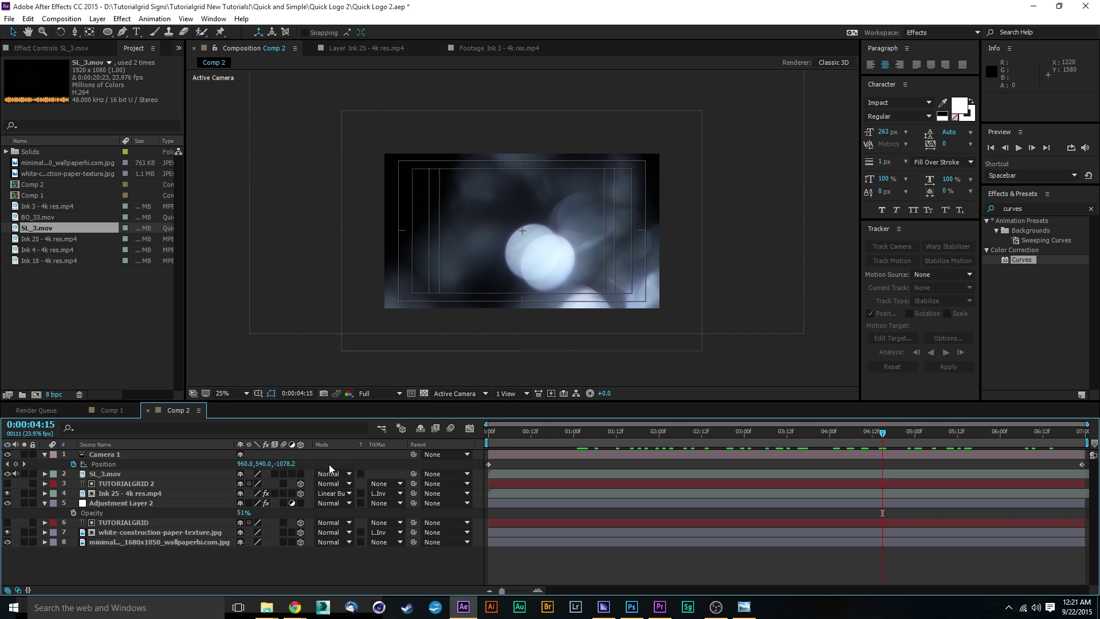
left_click(335, 473)
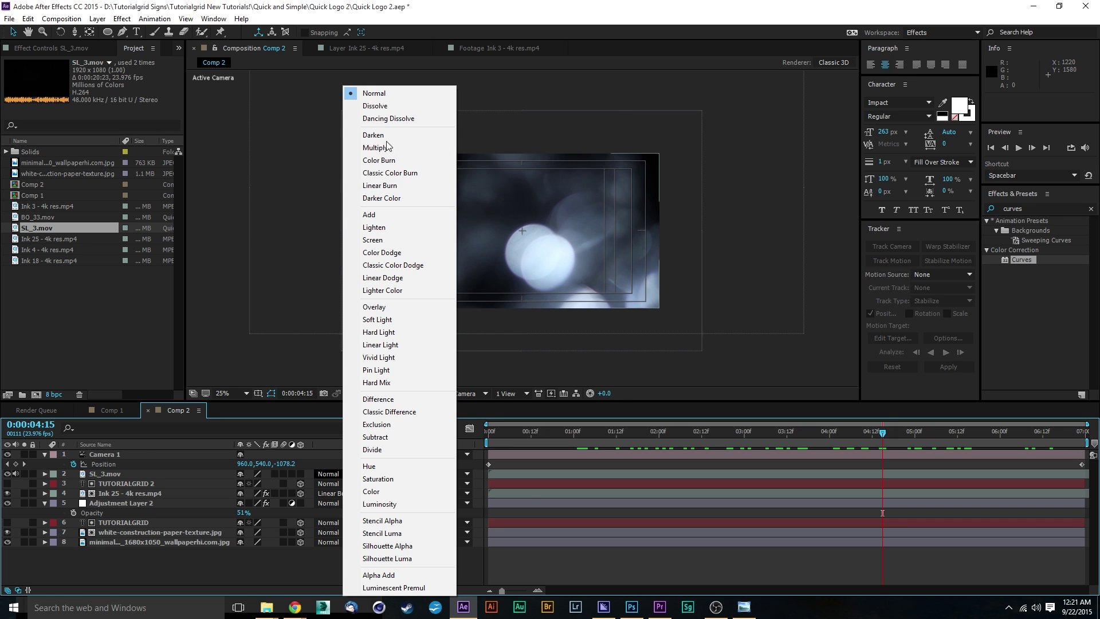
left_click(389, 100)
left_click(455, 284)
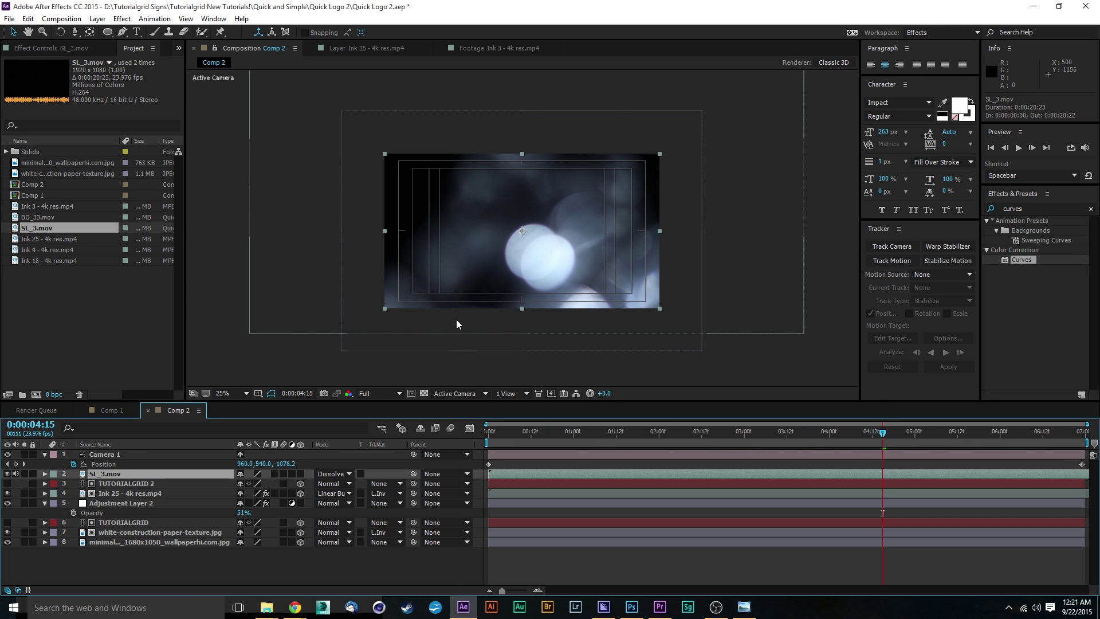
Step: Cycle SL_3.mov's blend modes past Darken and Lighten, settle on Screen, return to frame zero
key("shift+equal")
key("shift+equal")
key("shift+equal")
key("shift+equal")
key("shift+equal")
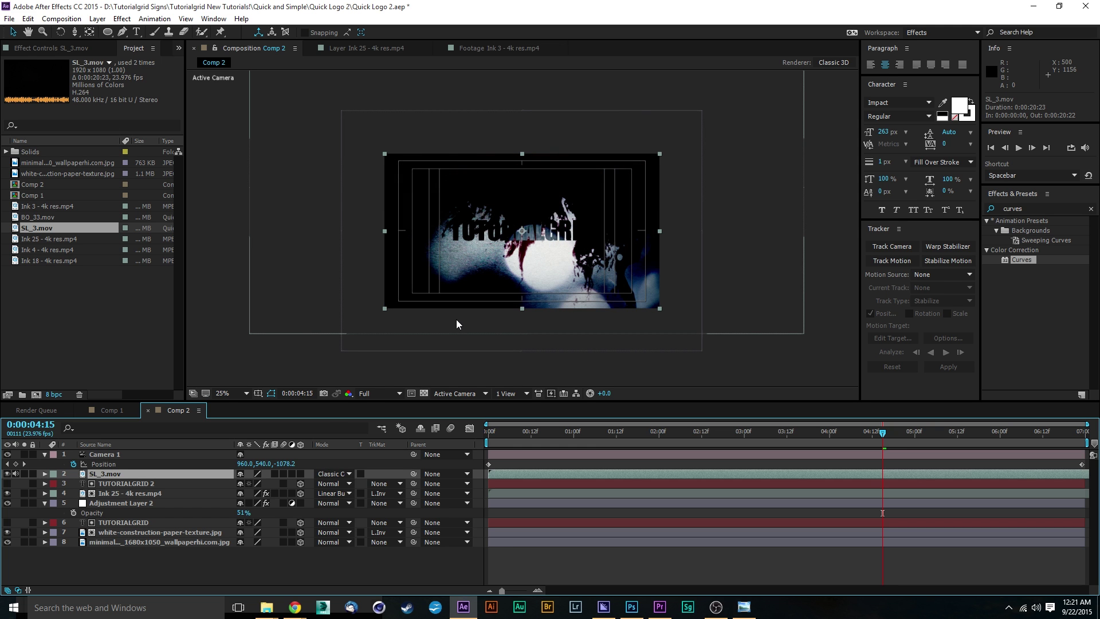
key("shift+equal")
key("shift+equal")
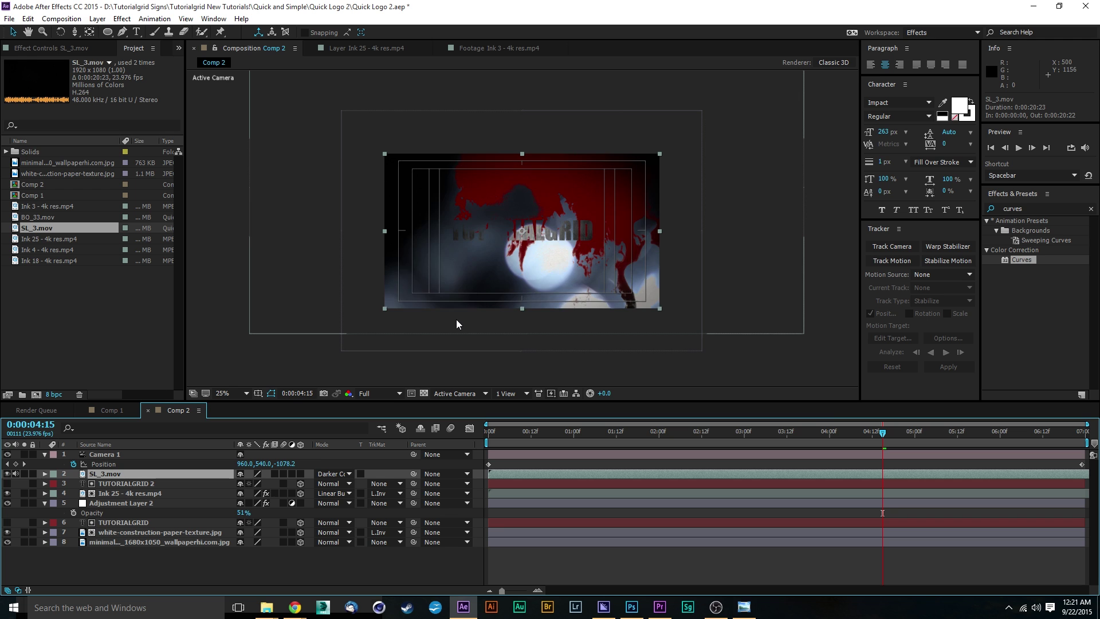
key("shift+equal")
key("shift+equal")
key("shift+equal")
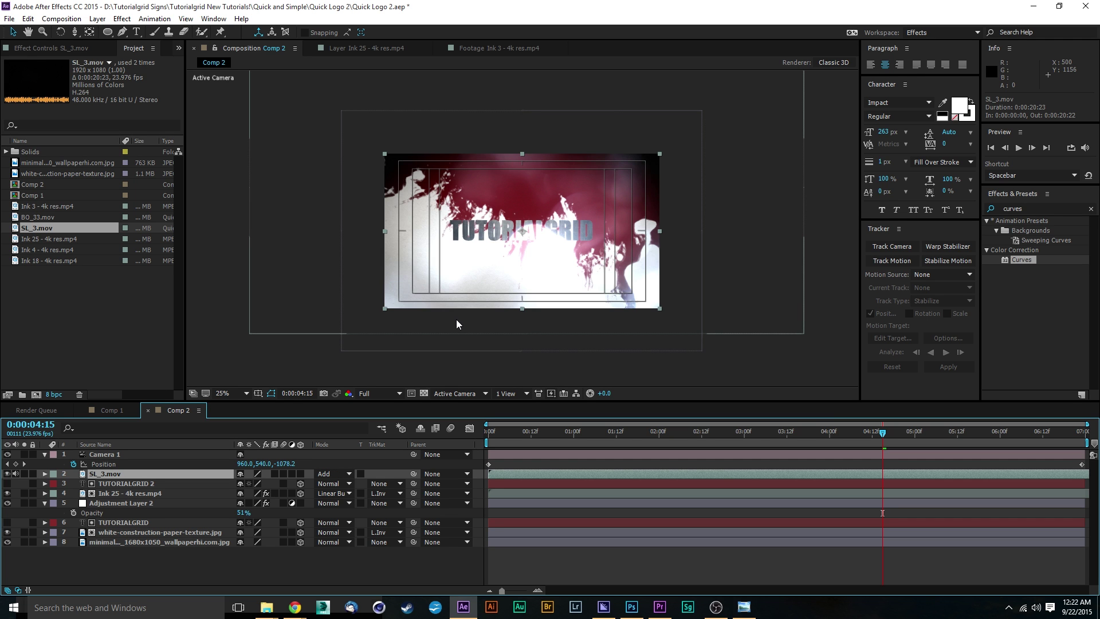
key("shift+equal")
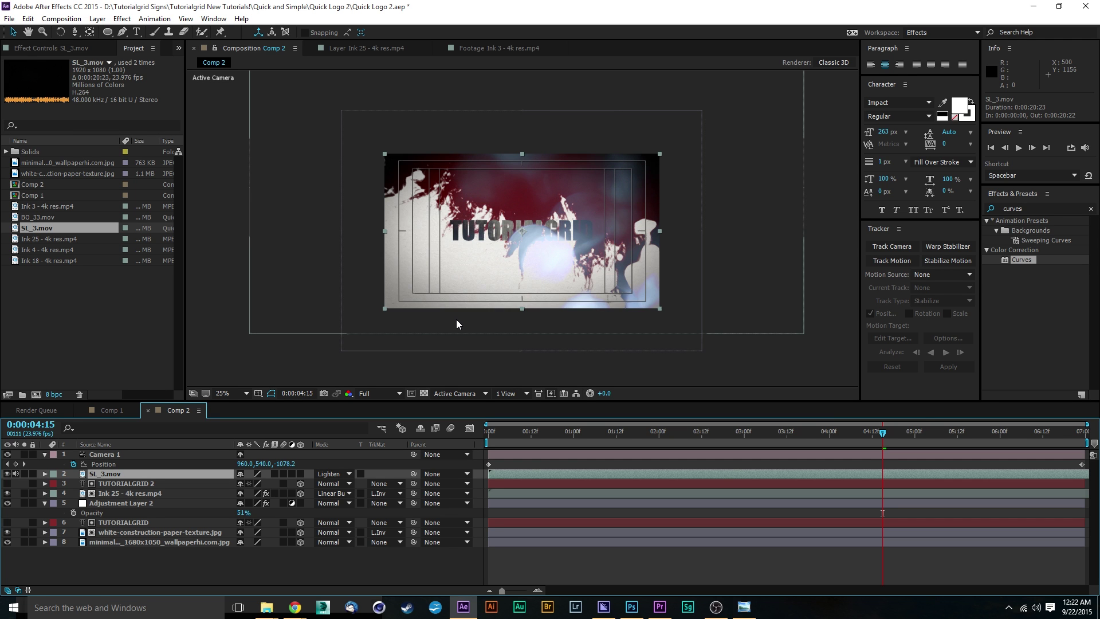
key("shift+equal")
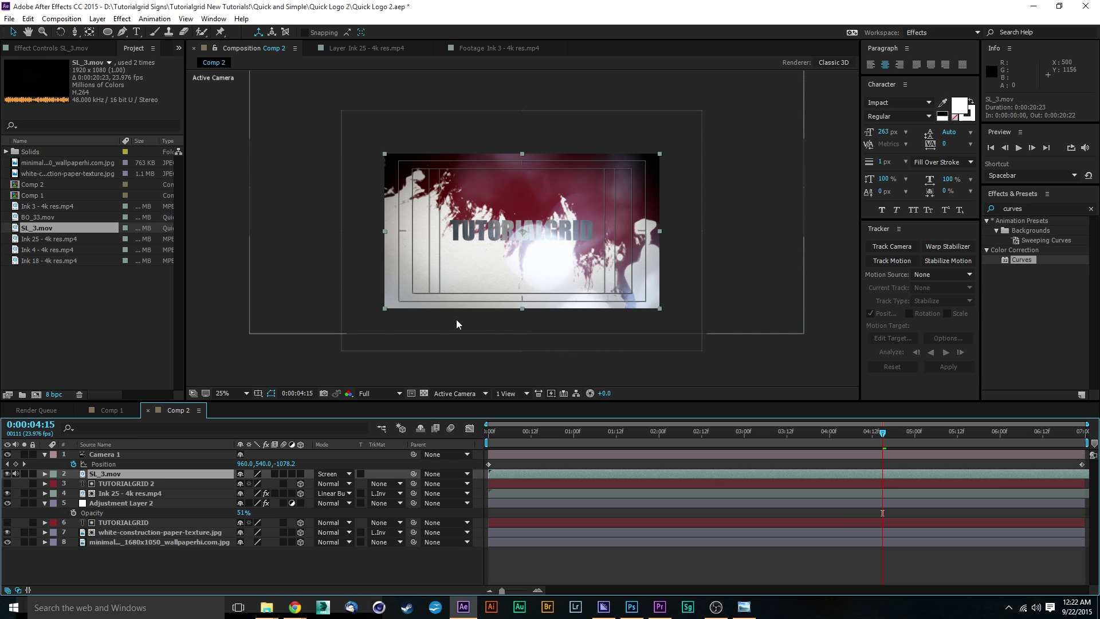
key("shift+equal")
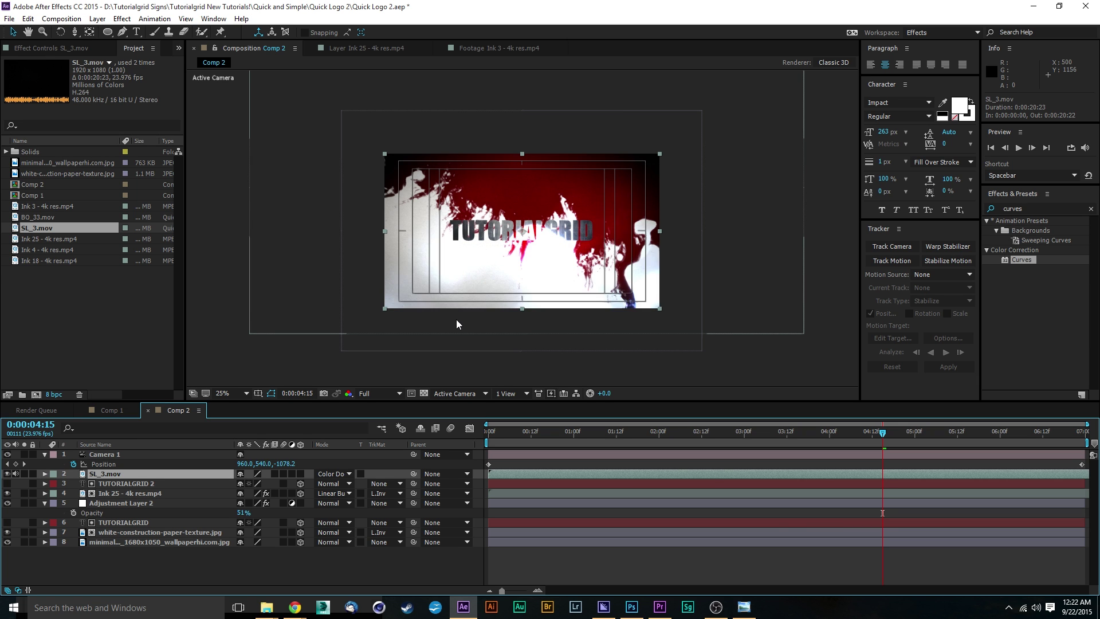
key("shift+minus")
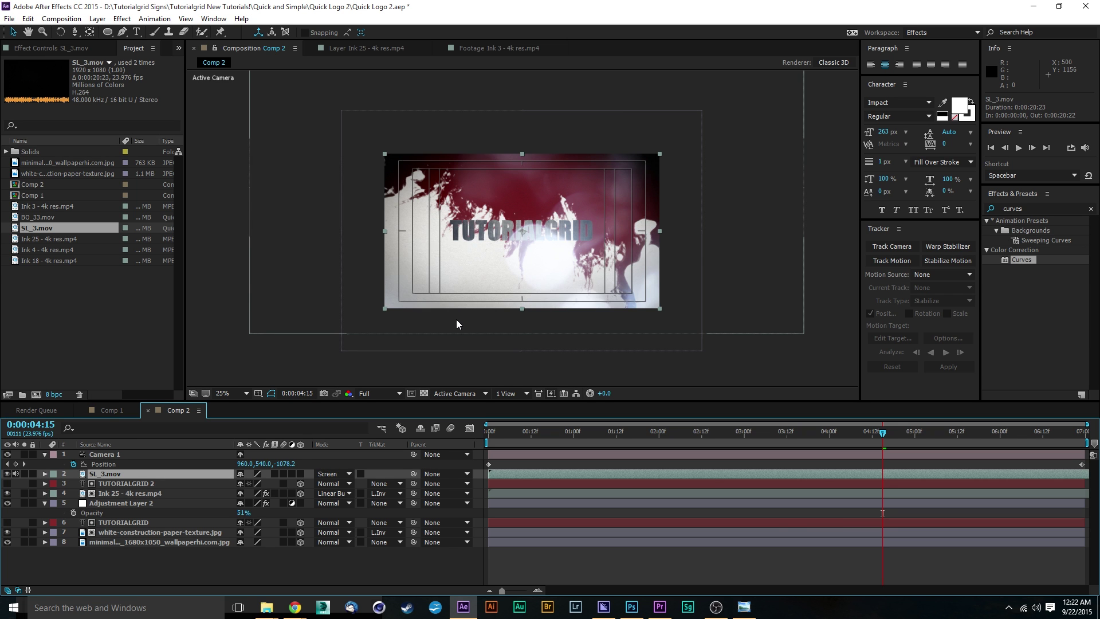
left_click(487, 430)
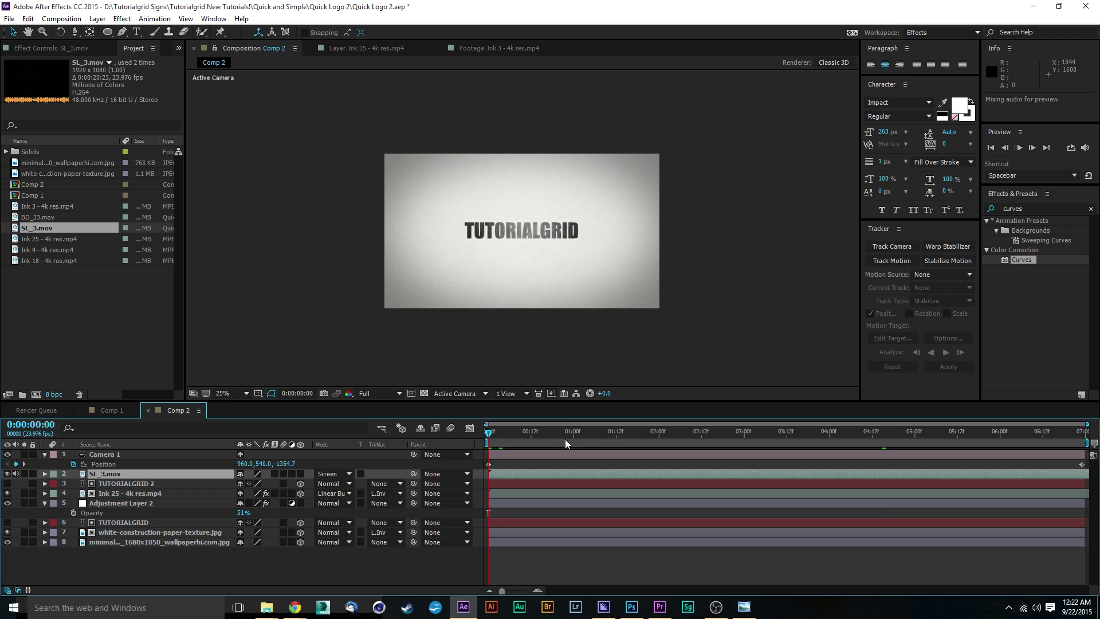
left_click(630, 432)
left_click_drag(630, 432, 770, 436)
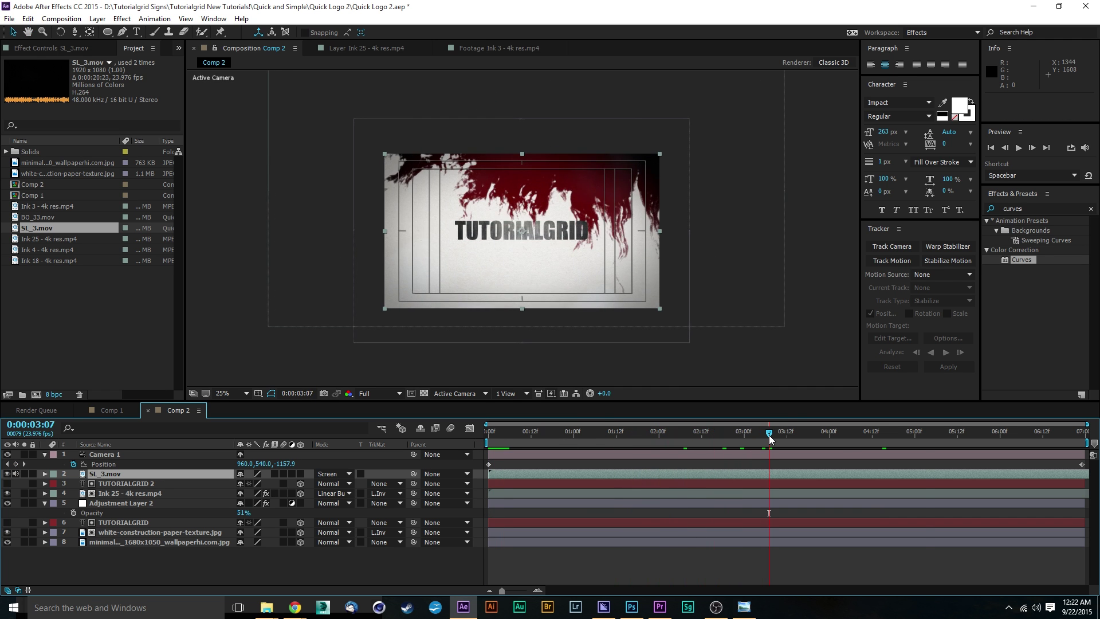
key("space")
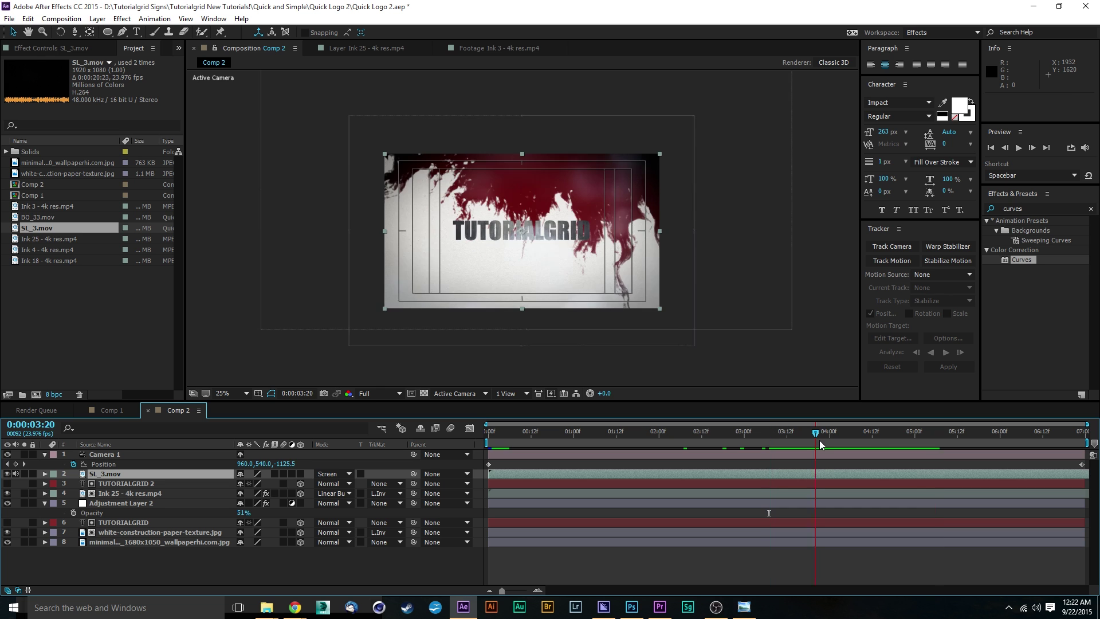
left_click(826, 433)
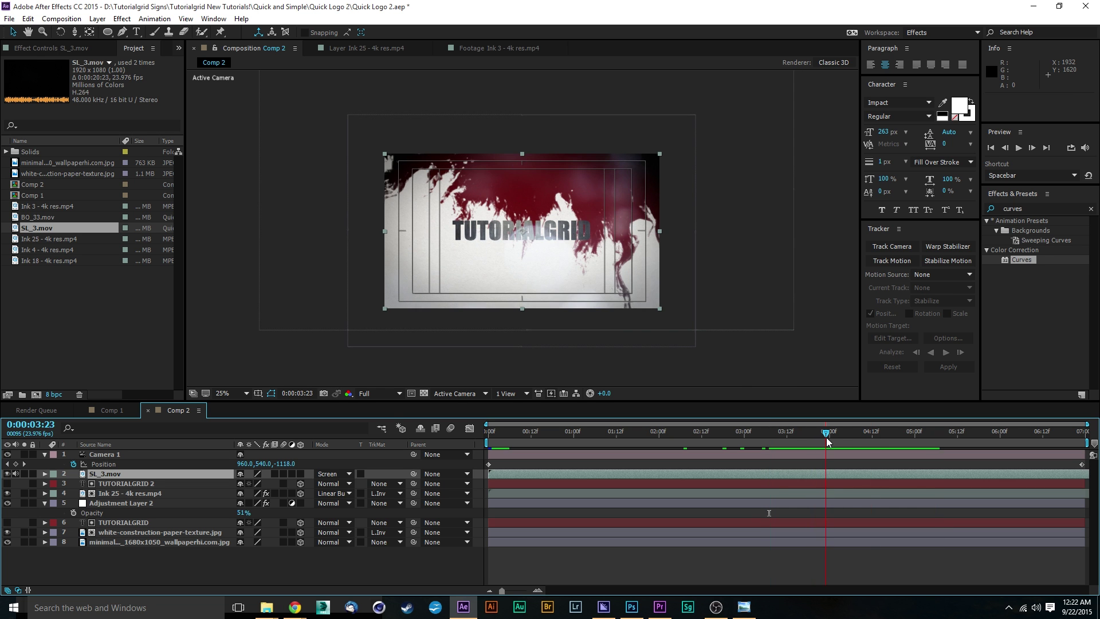
scroll(554, 217, "up", 2)
scroll(555, 217, "down", 1)
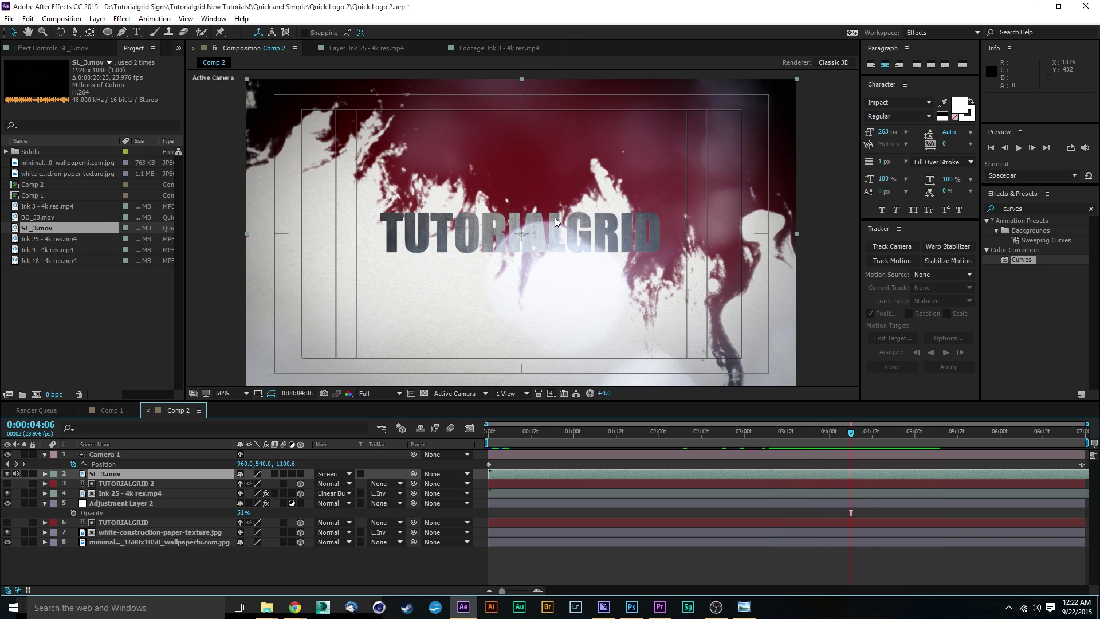
scroll(556, 218, "down", 1)
scroll(555, 217, "up", 1)
left_click_drag(850, 433, 792, 433)
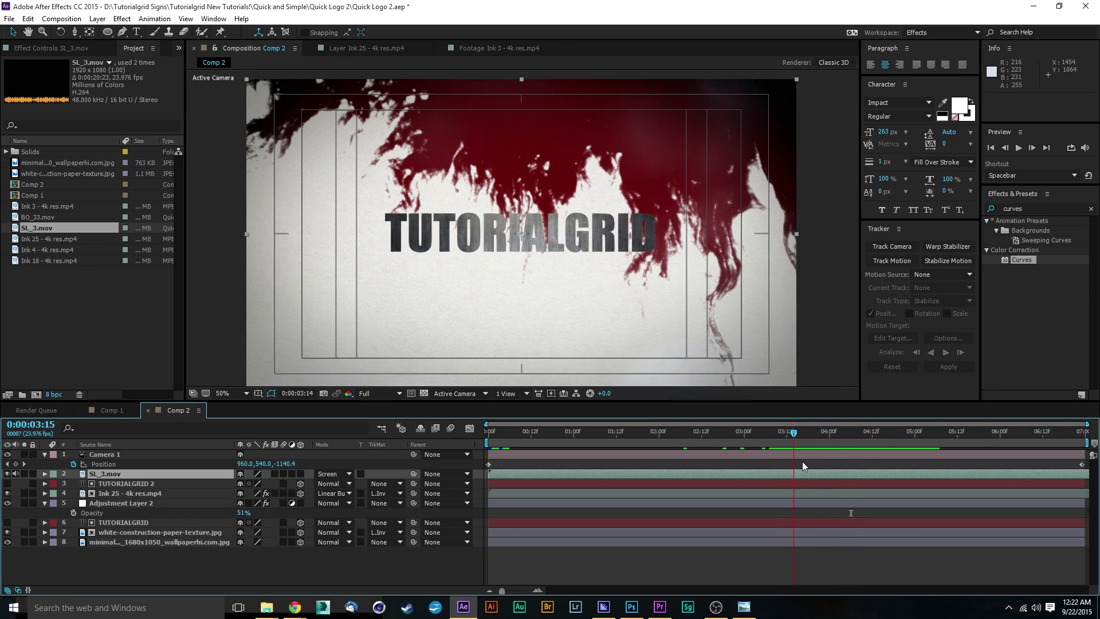
mouse_move(792, 432)
left_mouse_down()
mouse_move(891, 434)
mouse_move(839, 432)
left_mouse_up()
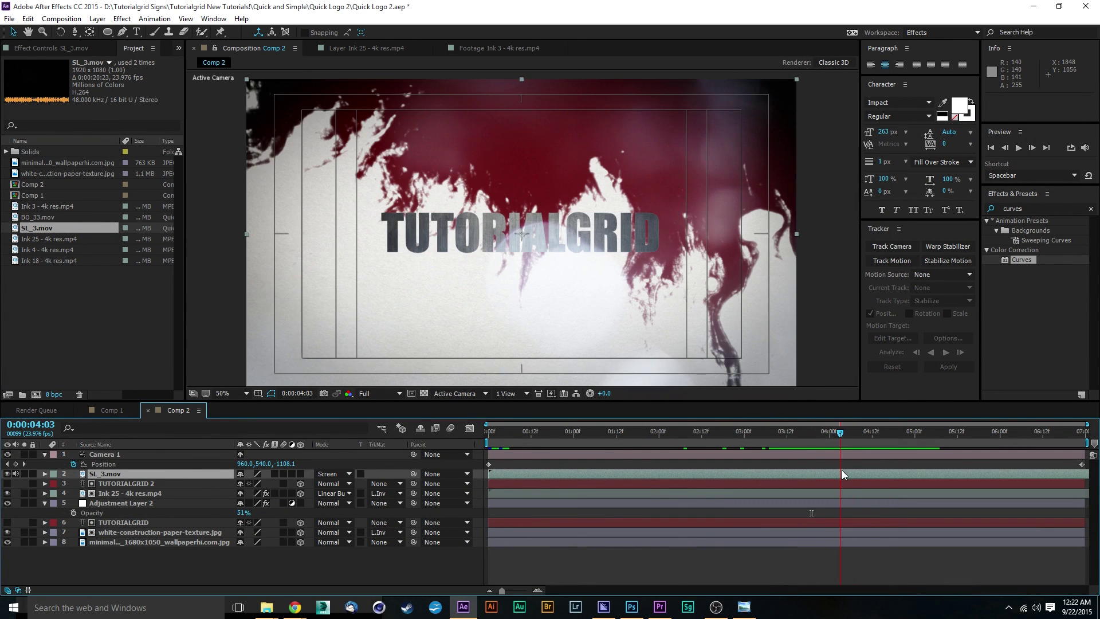
key("Page_Up")
key("Page_Up")
left_click(882, 432)
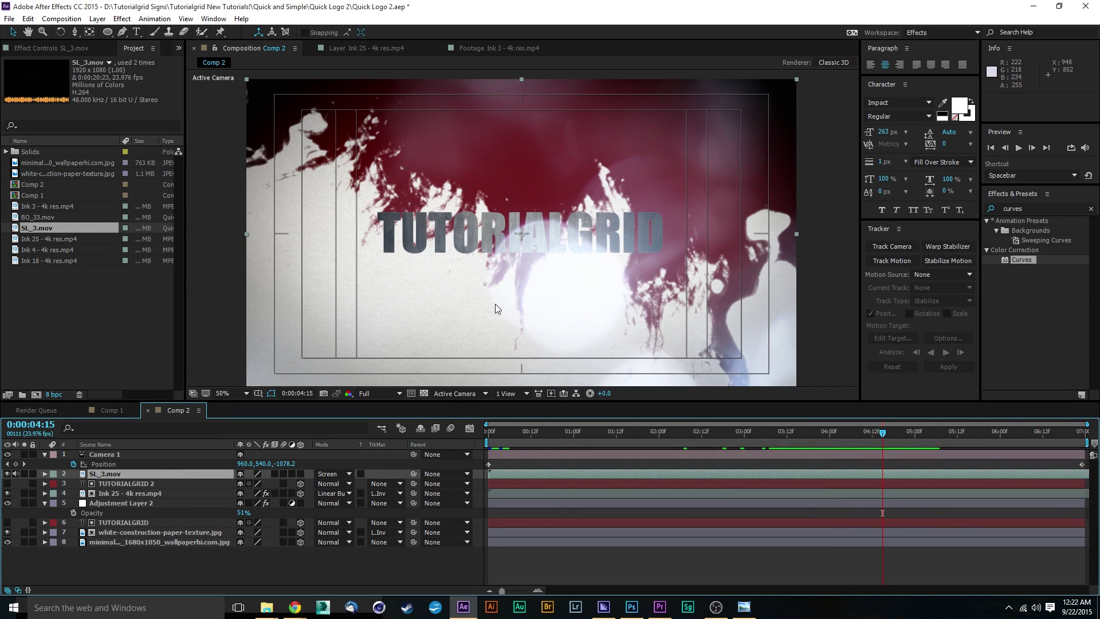
scroll(495, 303, "down", 1)
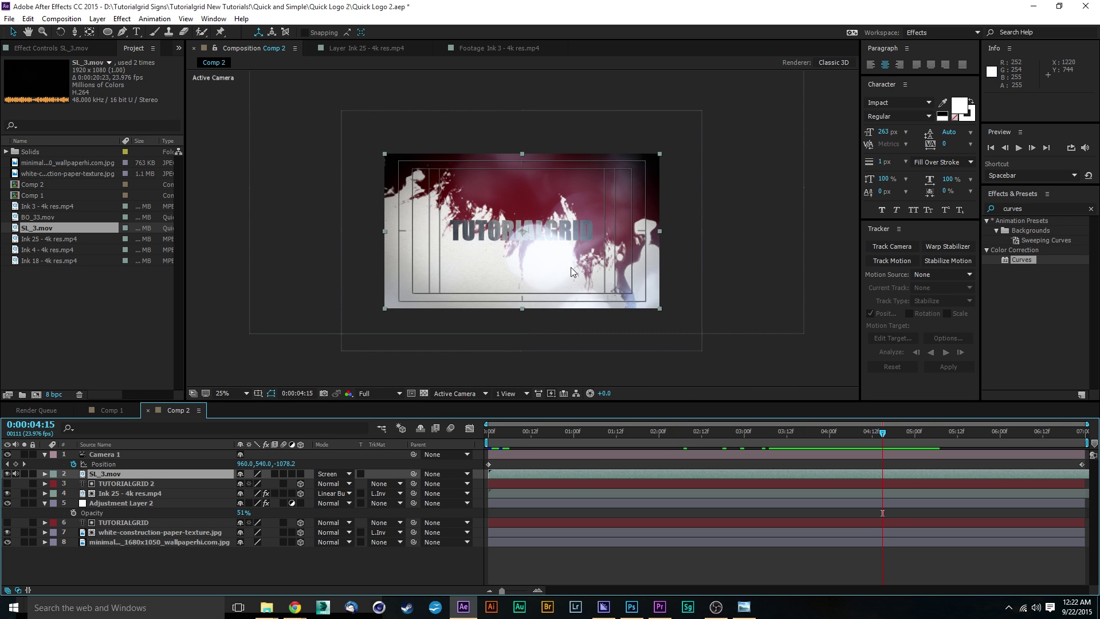
scroll(570, 267, "up", 1)
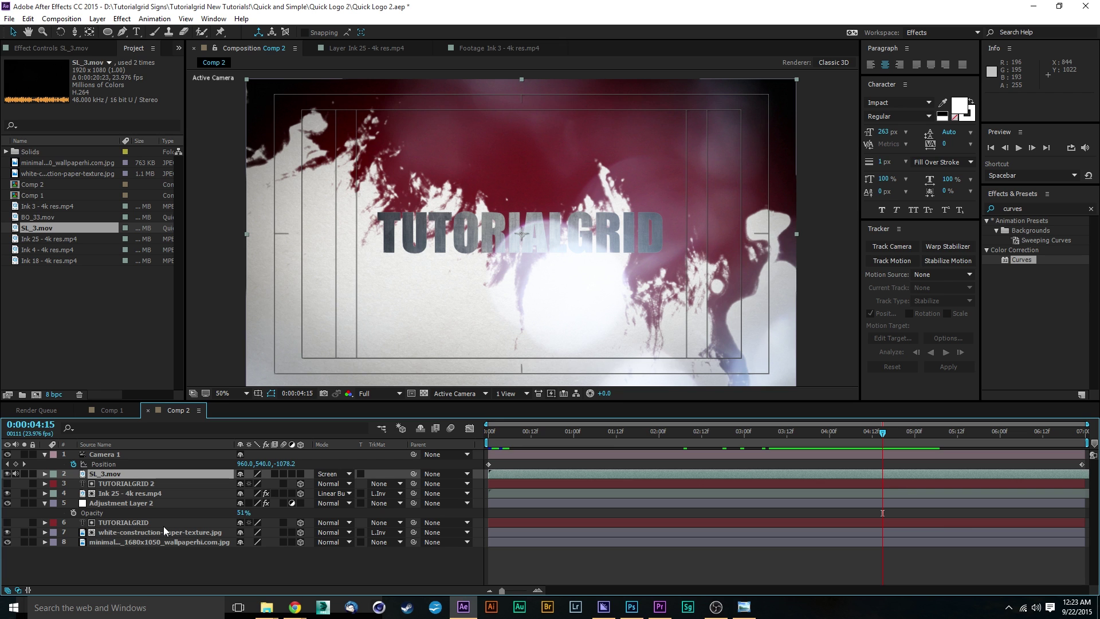
Step: Apply Curves to the dark grey background texture and pull the RGB curve down
left_click(163, 542)
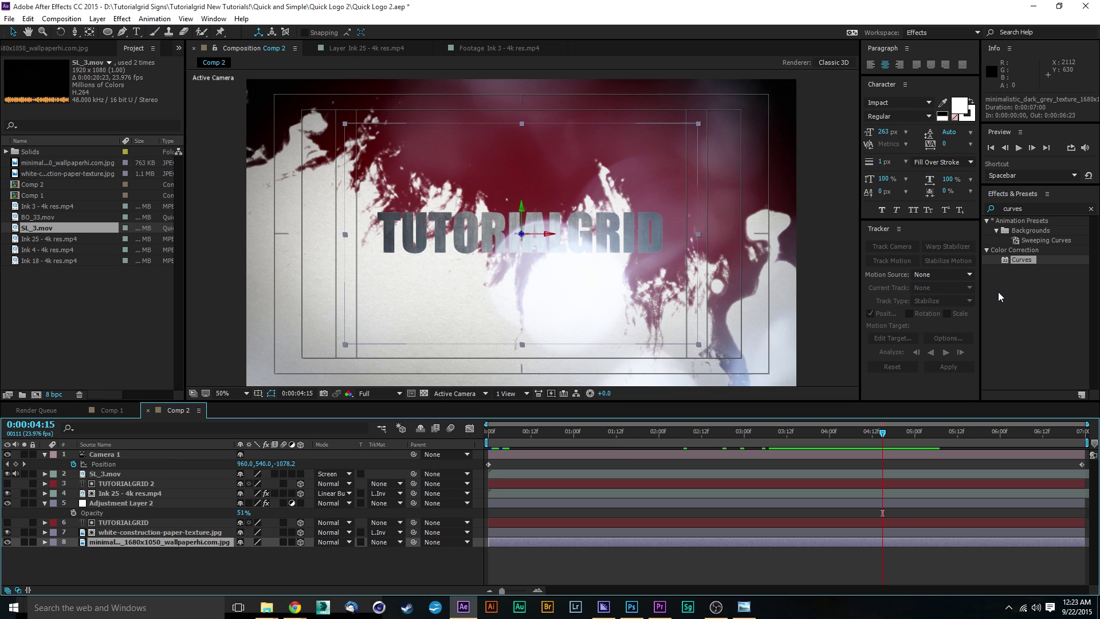
left_click_drag(1022, 259, 201, 554)
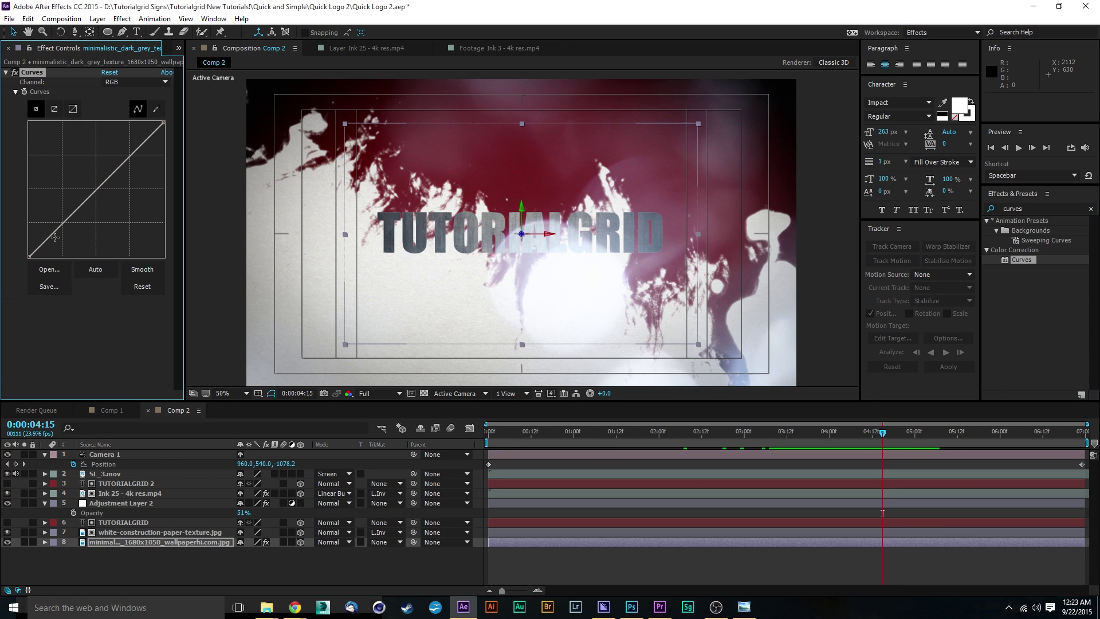
left_click_drag(61, 227, 66, 233)
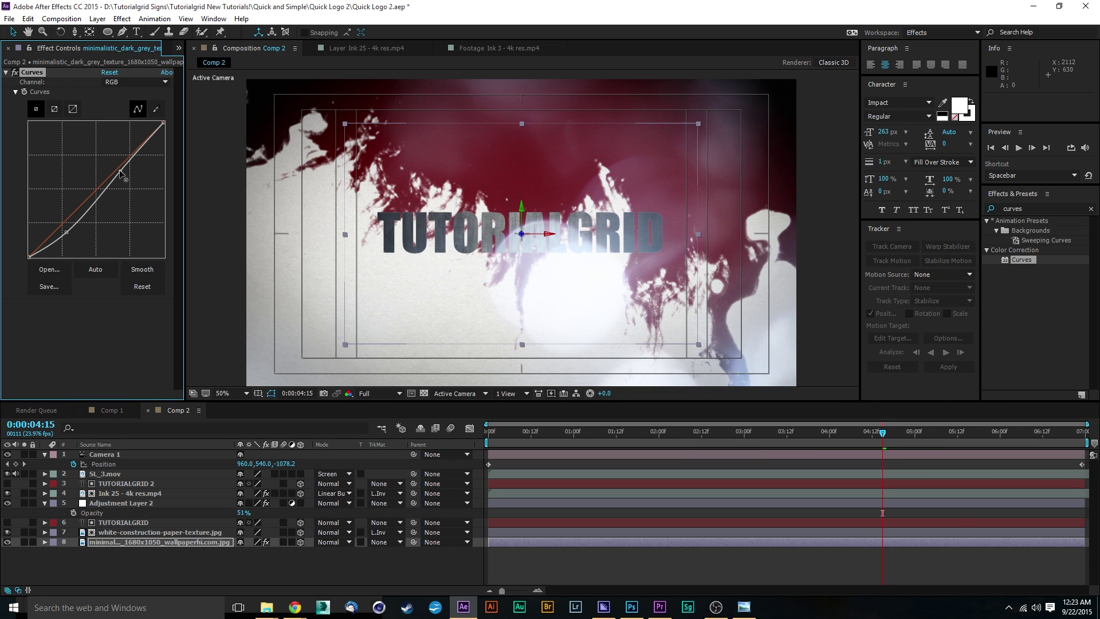
Step: Bend the Blue channel curve to tint the texture, switch to Red, and play a preview
left_click(120, 170)
left_click(137, 81)
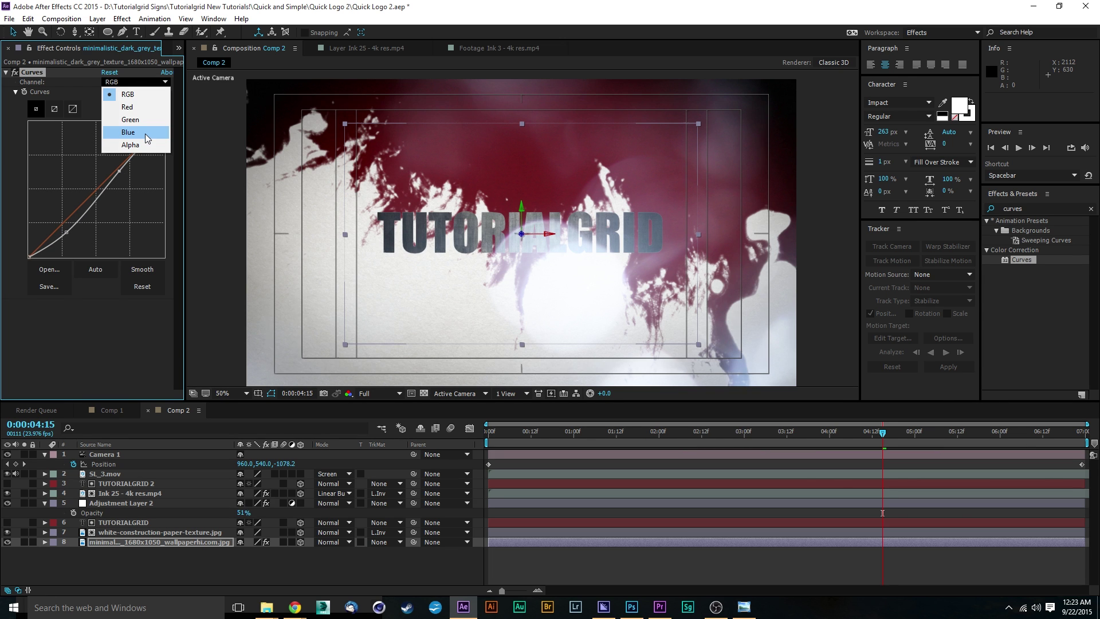
left_click(145, 133)
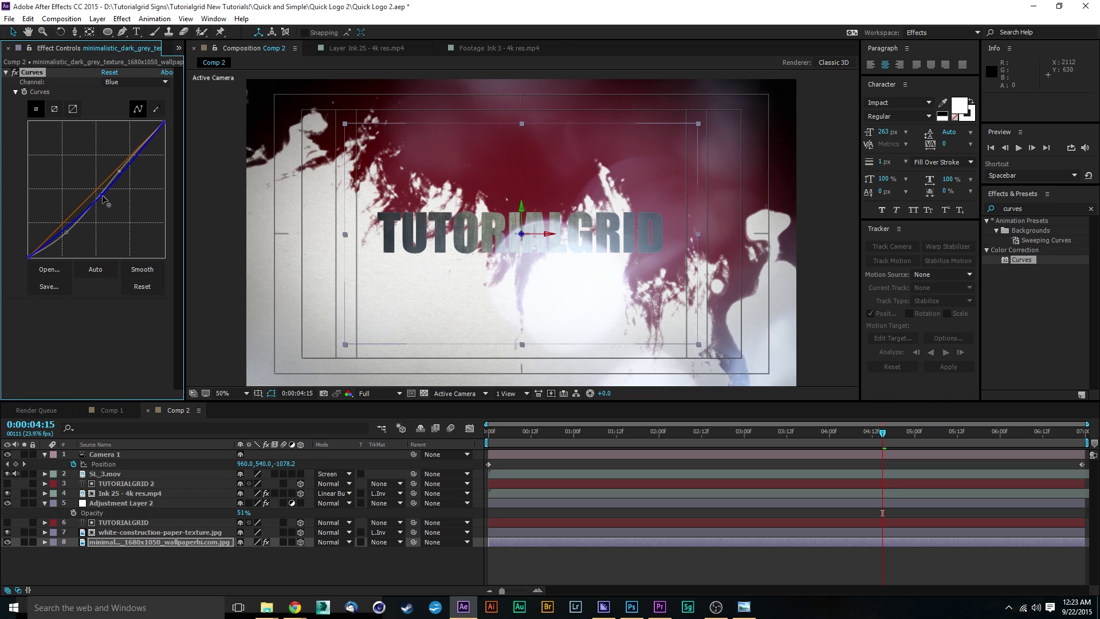
mouse_move(103, 195)
left_mouse_down()
mouse_move(94, 184)
mouse_move(101, 191)
left_mouse_up()
left_click(137, 82)
left_click(129, 103)
scroll(467, 172, "down", 2)
left_click(129, 493)
key("space")
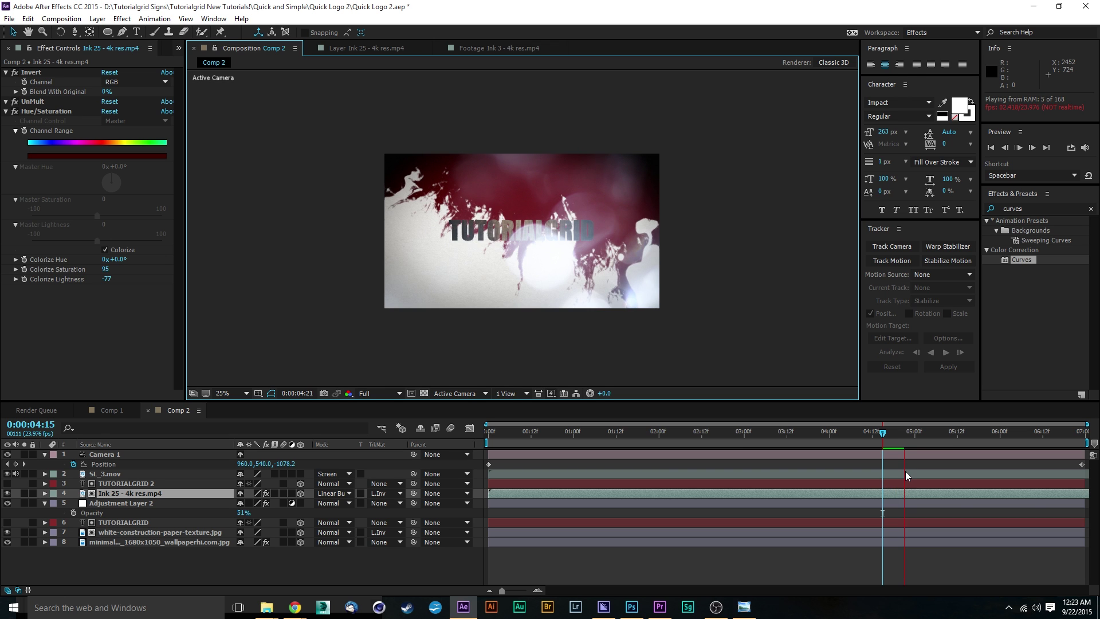
left_click_drag(905, 434, 891, 434)
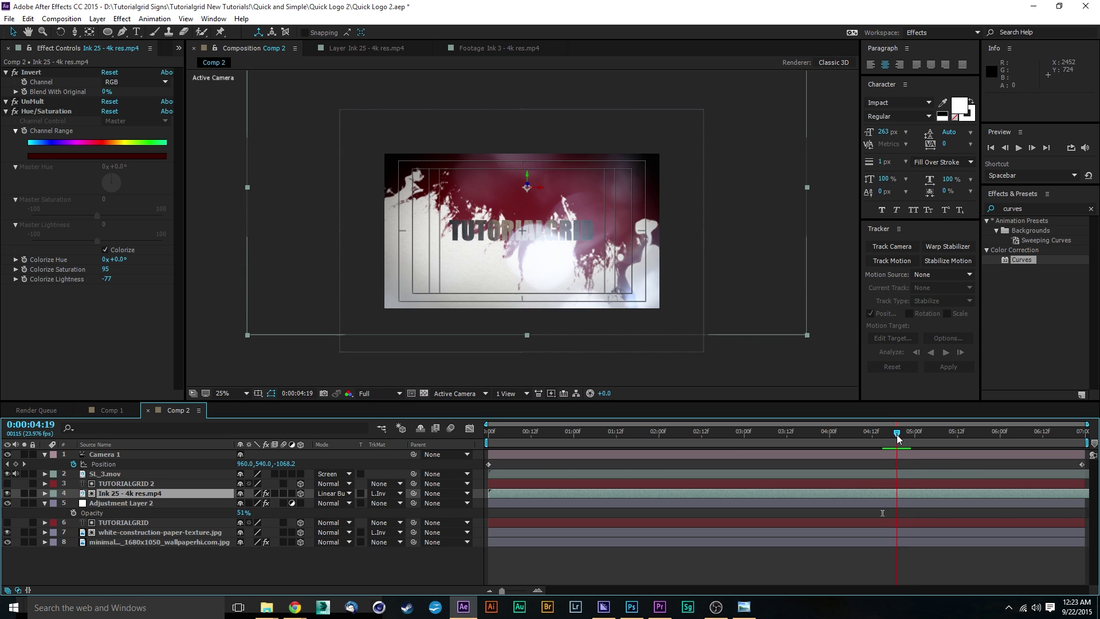